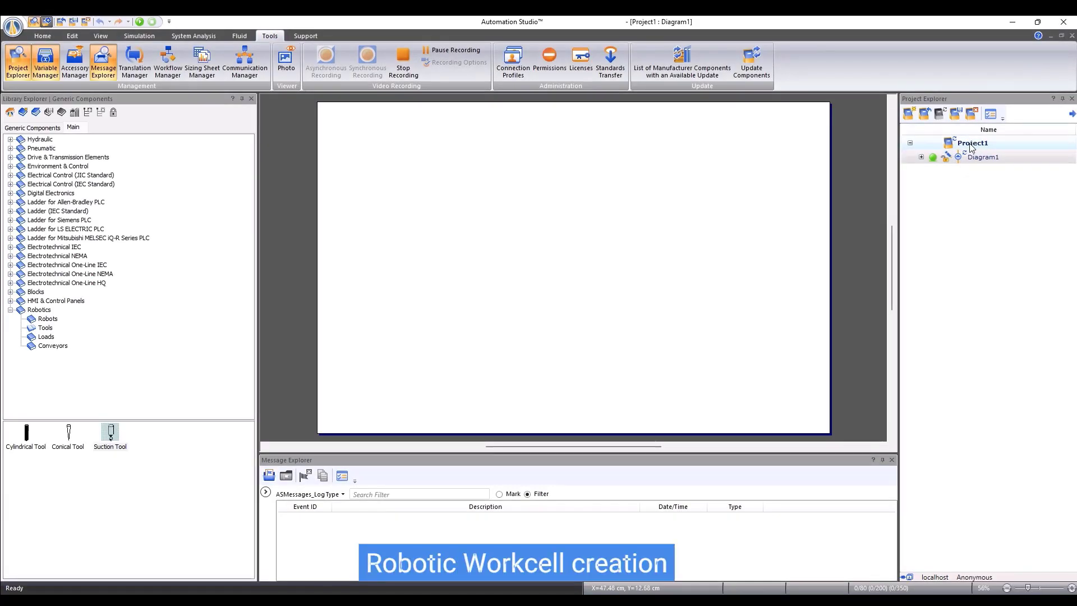
Step: Add a new Robotic Diagram to Project1
{"action": "right_click", "coordinate": [971, 147]}
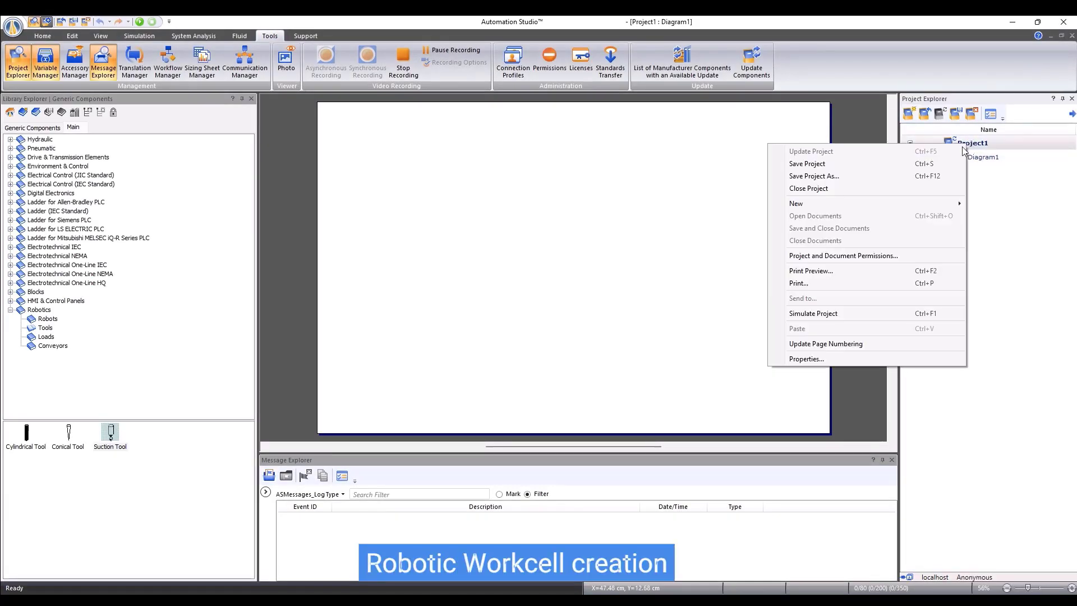
{"action": "mouse_move", "coordinate": [818, 208]}
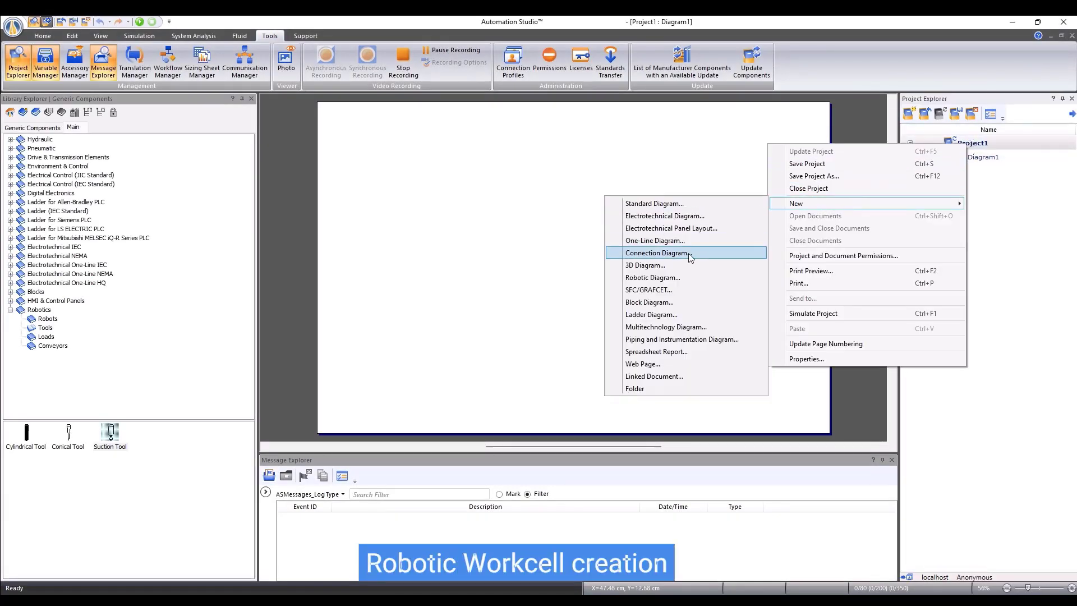
{"action": "left_click", "coordinate": [665, 277]}
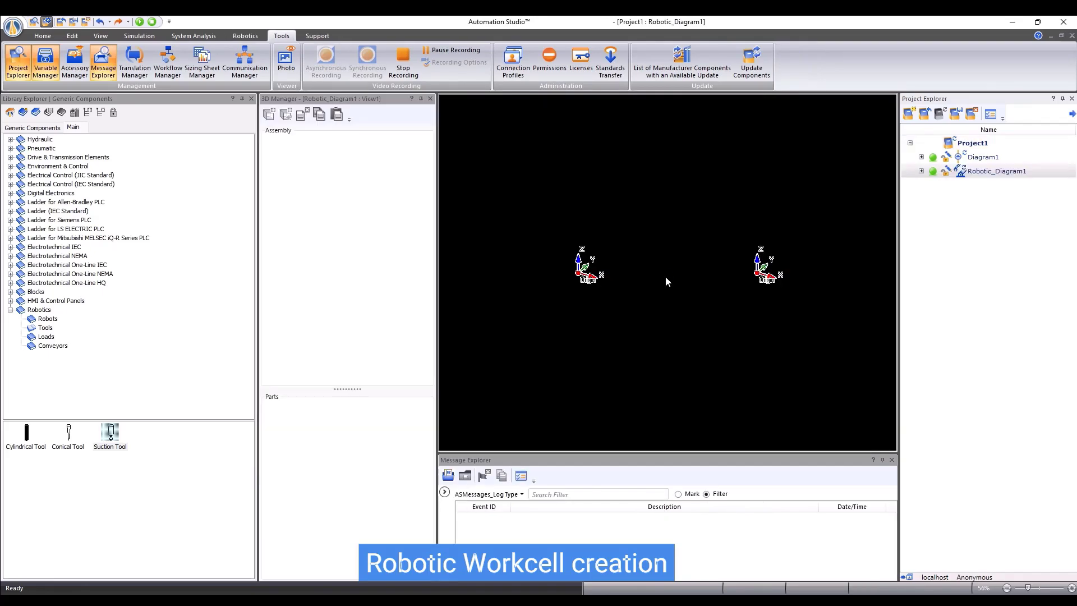
Step: Set the floor grid's linear step to 200 mm
{"action": "scroll", "coordinate": [696, 297], "scroll_direction": "up", "scroll_amount": 3}
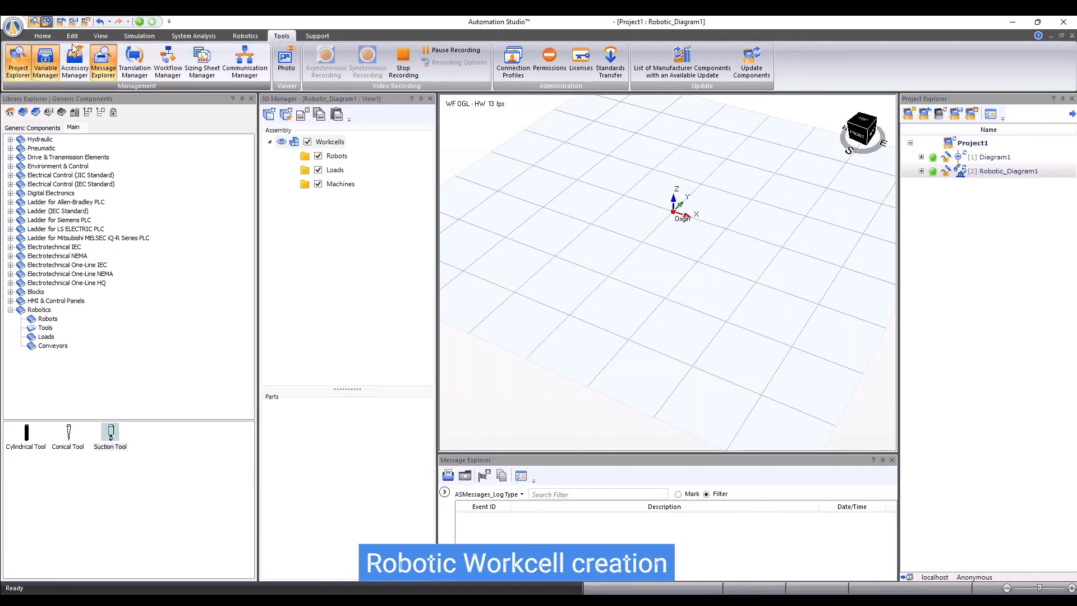
{"action": "left_click", "coordinate": [42, 35]}
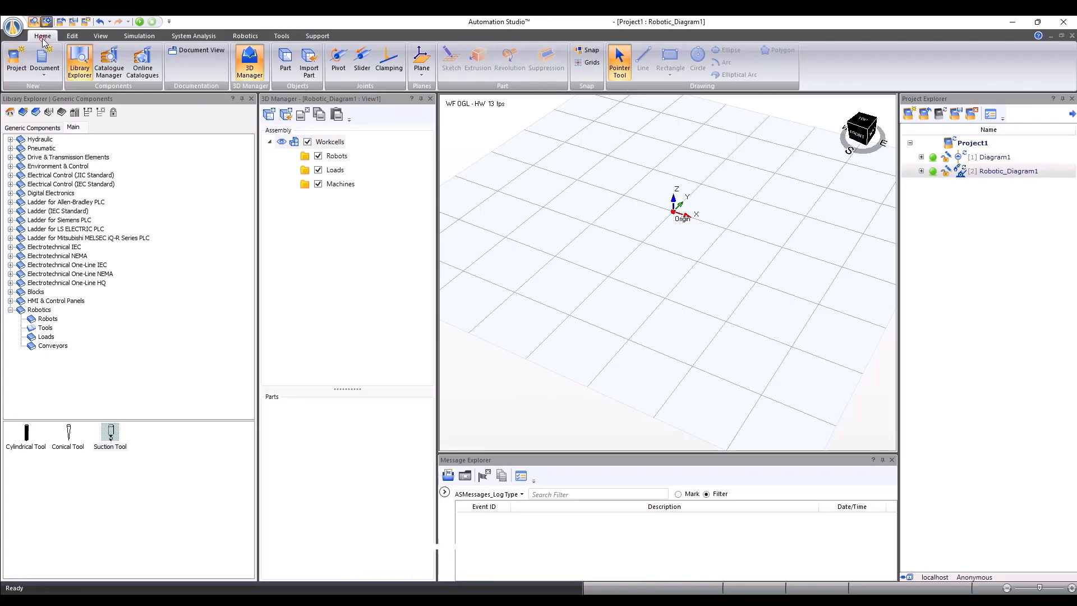
{"action": "left_click", "coordinate": [587, 62]}
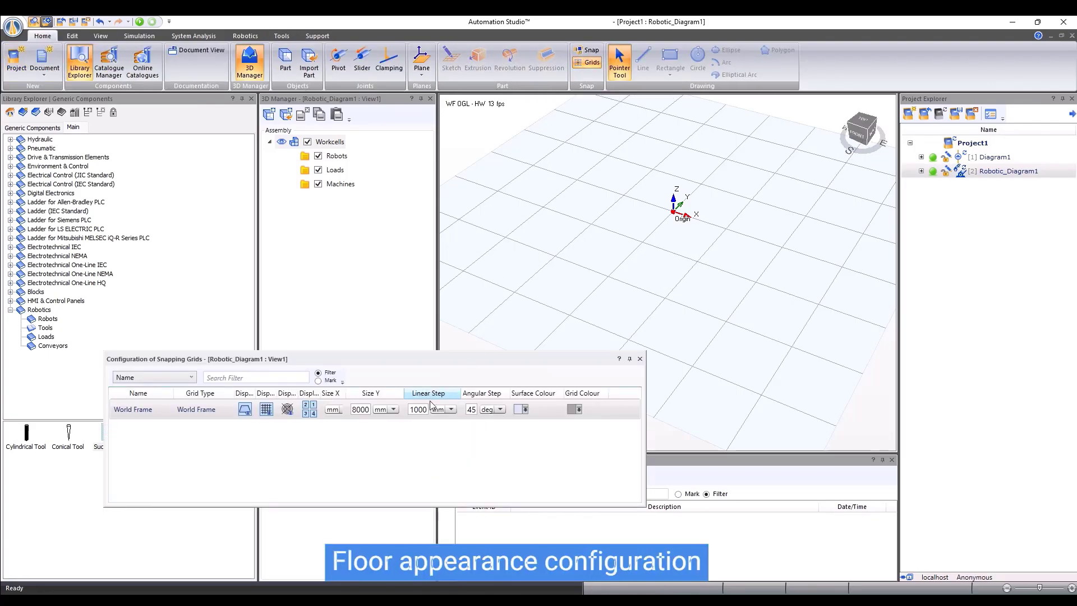
{"action": "left_click", "coordinate": [416, 401]}
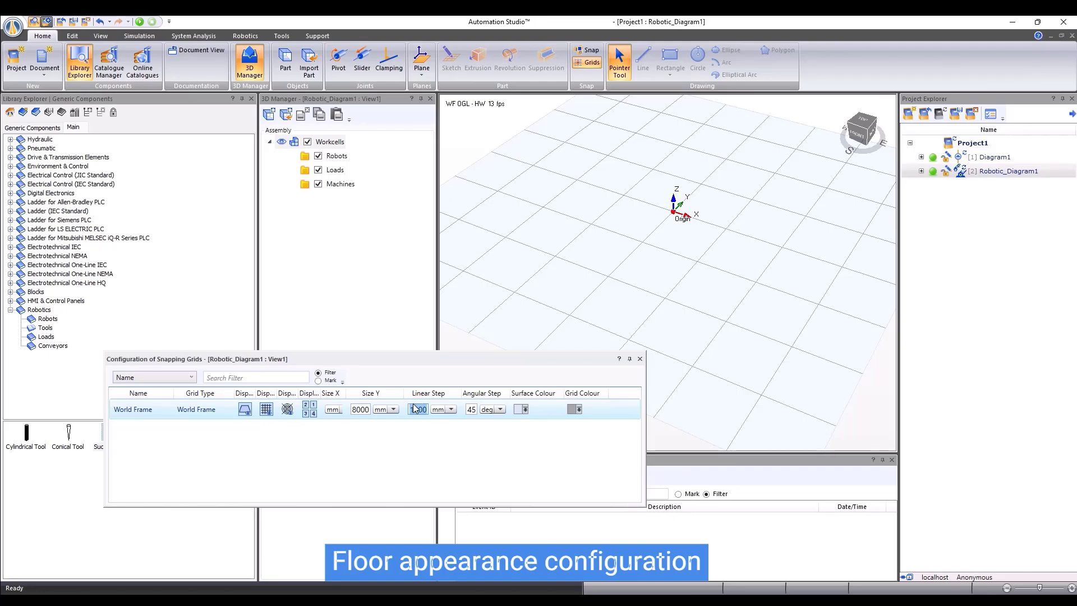
{"action": "type", "text": "2"}
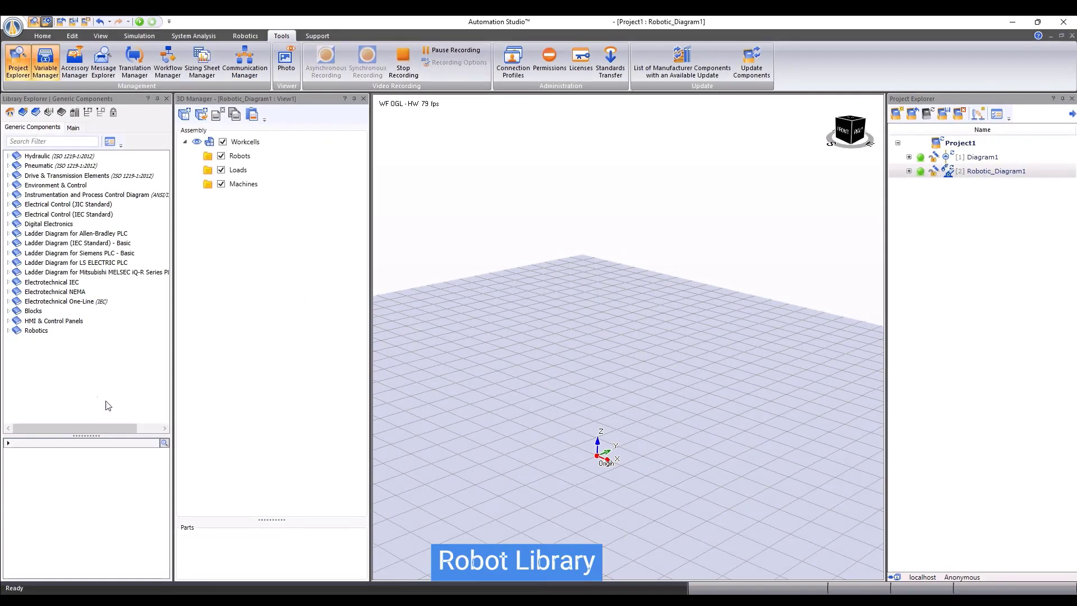
Step: Place the 6-Axis Articulated Robot from Robotics > Robots at the workcell origin
{"action": "left_click", "coordinate": [8, 331]}
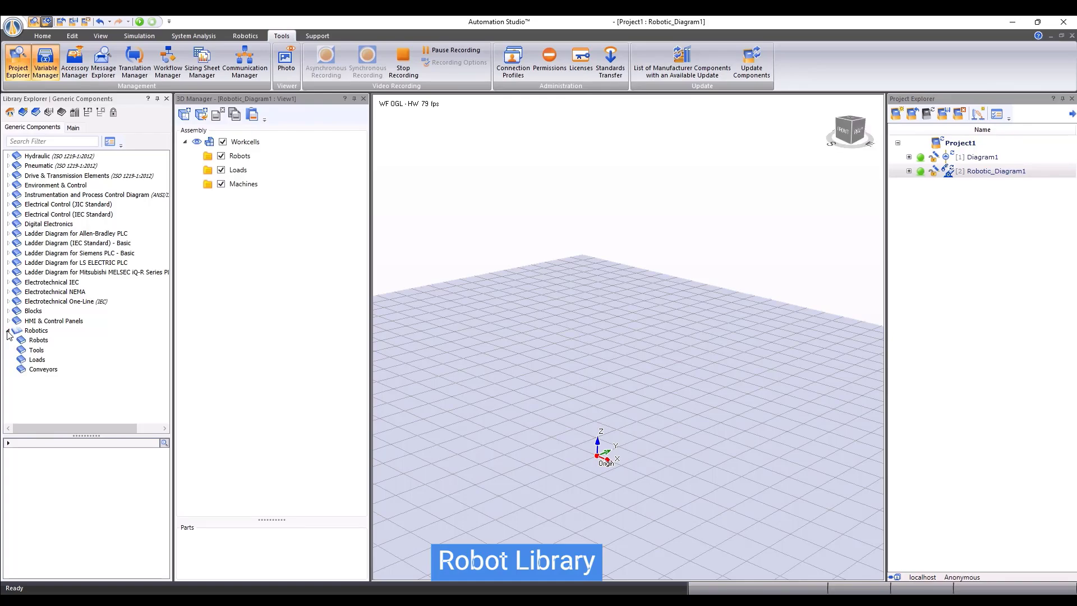
{"action": "left_click", "coordinate": [35, 331]}
{"action": "left_click", "coordinate": [39, 341]}
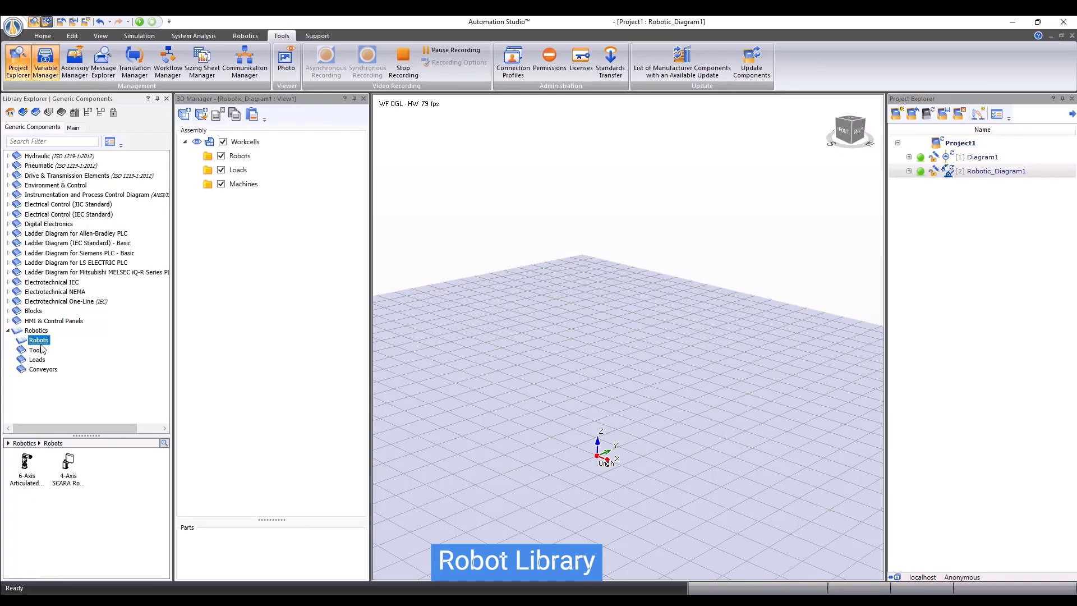
{"action": "left_click_drag", "start_coordinate": [26, 470], "coordinate": [600, 466]}
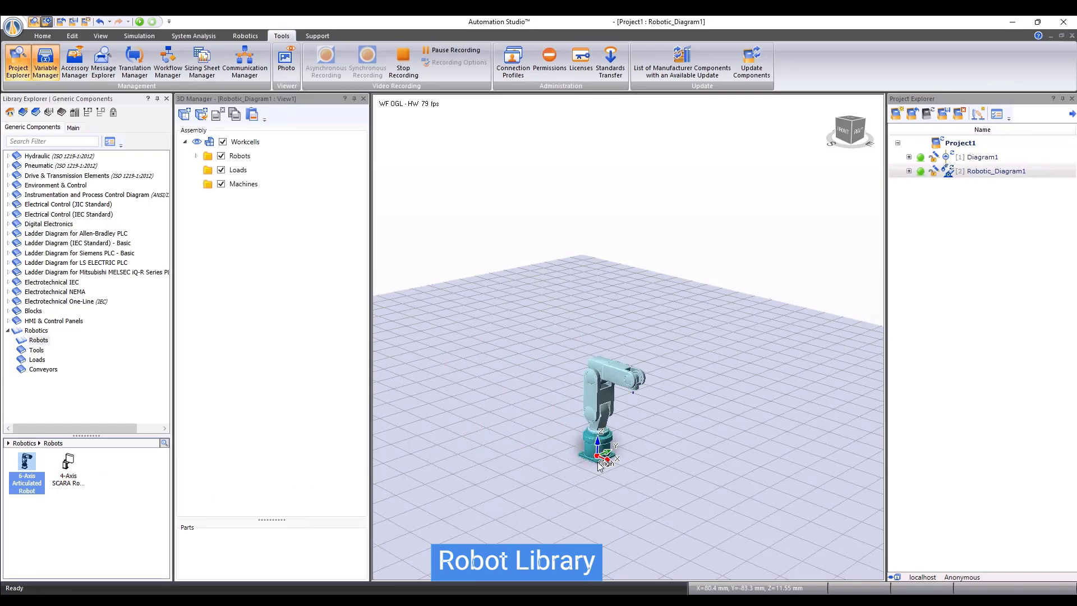
{"action": "scroll", "coordinate": [605, 517], "scroll_direction": "up", "scroll_amount": 5}
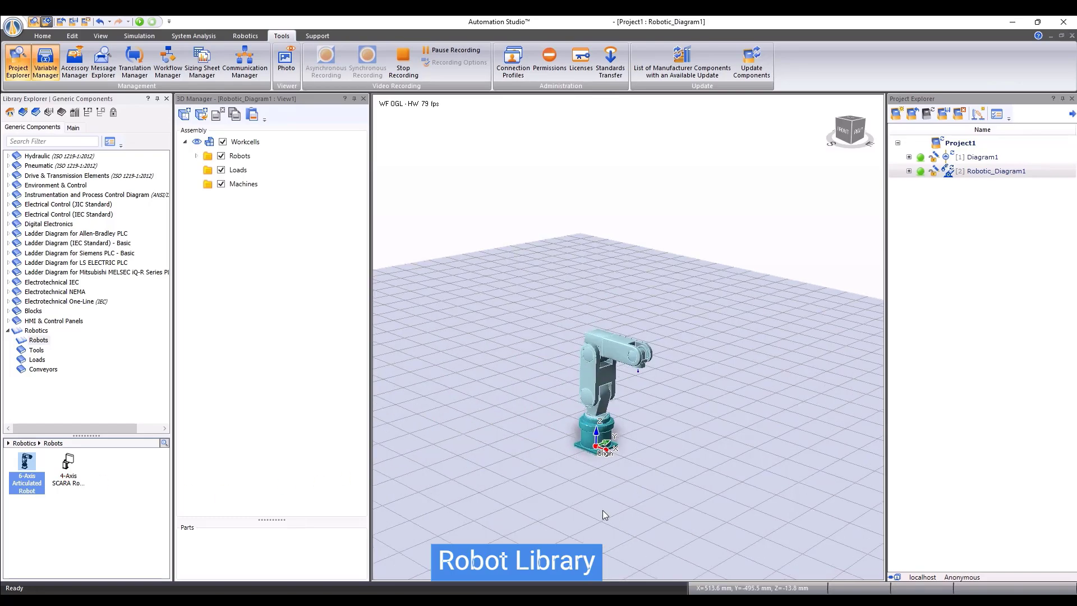
{"action": "mouse_move", "coordinate": [758, 391]}
{"action": "middle_mouse_down"}
{"action": "mouse_move", "coordinate": [644, 394]}
{"action": "mouse_move", "coordinate": [757, 380]}
{"action": "mouse_move", "coordinate": [757, 391]}
{"action": "middle_mouse_up"}
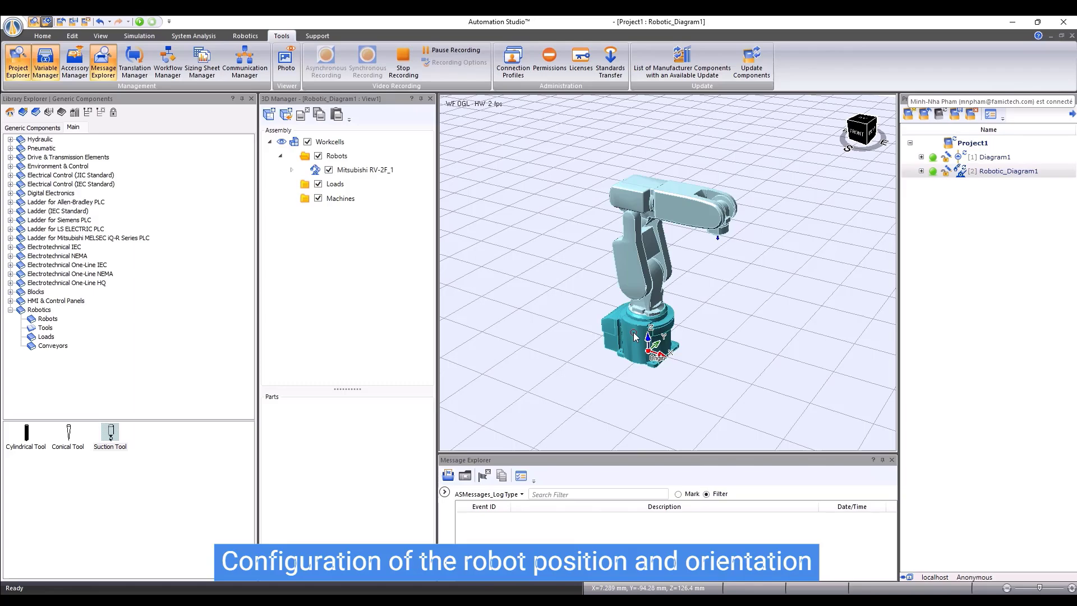
Step: Move the robot across the floor away from the origin
{"action": "left_click", "coordinate": [634, 336]}
{"action": "right_click", "coordinate": [634, 335]}
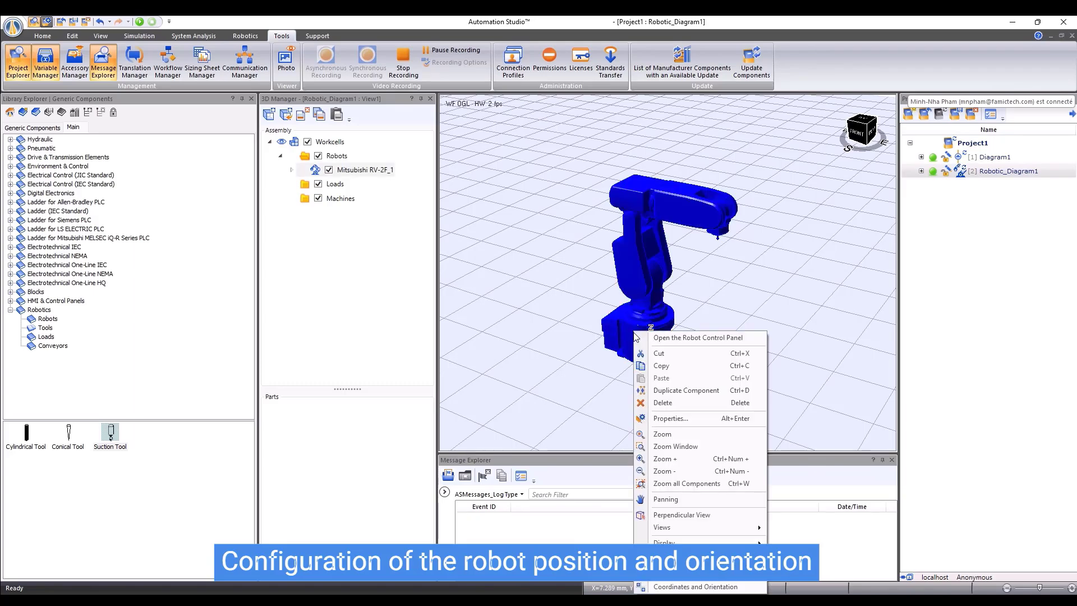
{"action": "left_click", "coordinate": [661, 587]}
{"action": "scroll", "coordinate": [716, 363], "scroll_direction": "down", "scroll_amount": 5}
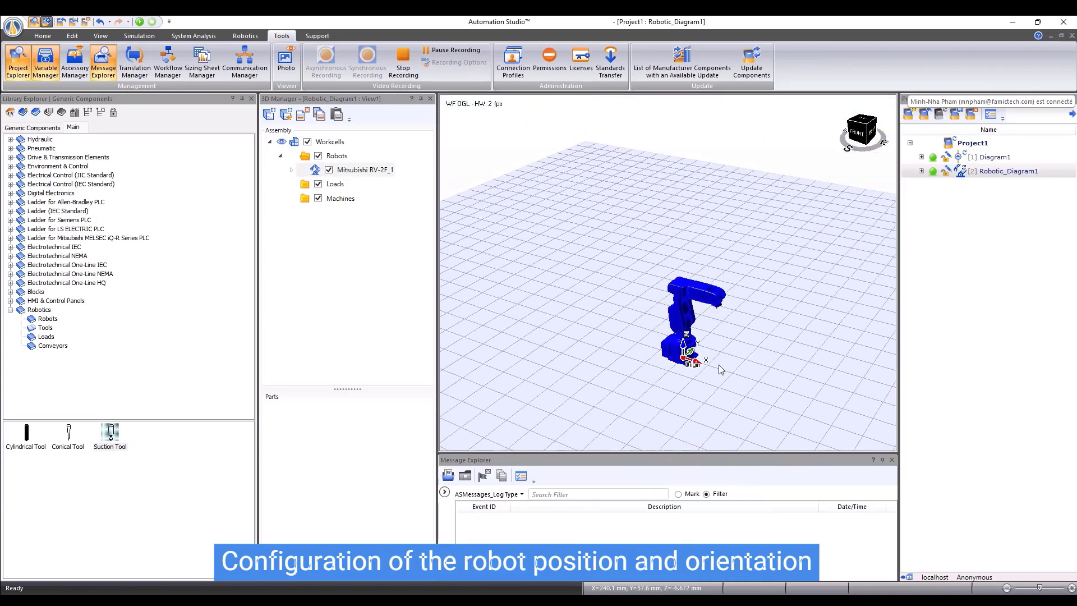
{"action": "left_click", "coordinate": [718, 364]}
{"action": "left_click_drag", "start_coordinate": [685, 335], "coordinate": [698, 356]}
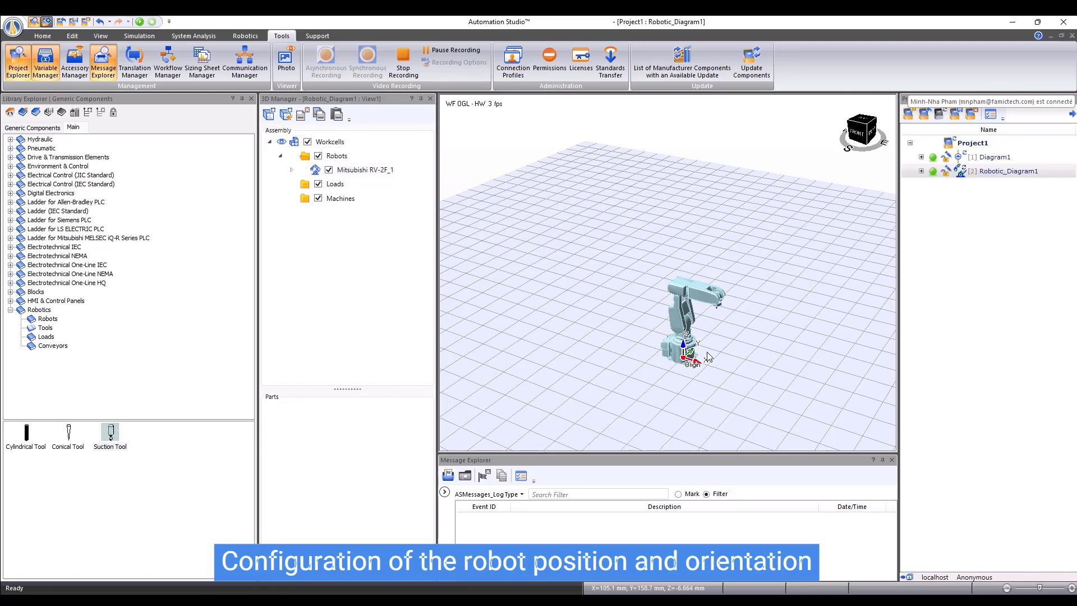
{"action": "scroll", "coordinate": [704, 354], "scroll_direction": "up", "scroll_amount": 5}
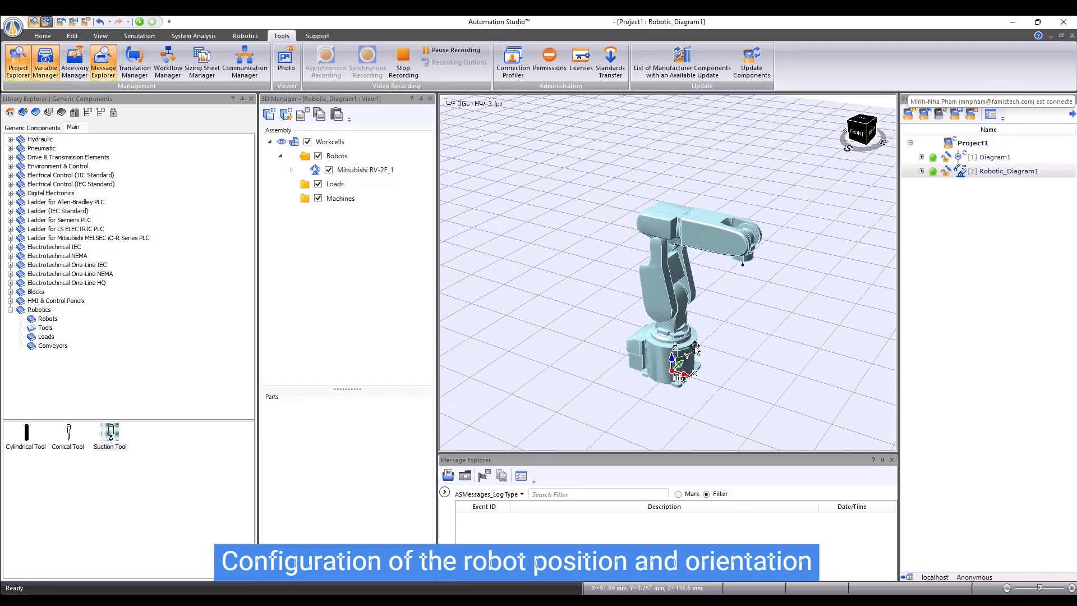
{"action": "middle_click_drag", "start_coordinate": [729, 344], "coordinate": [819, 324]}
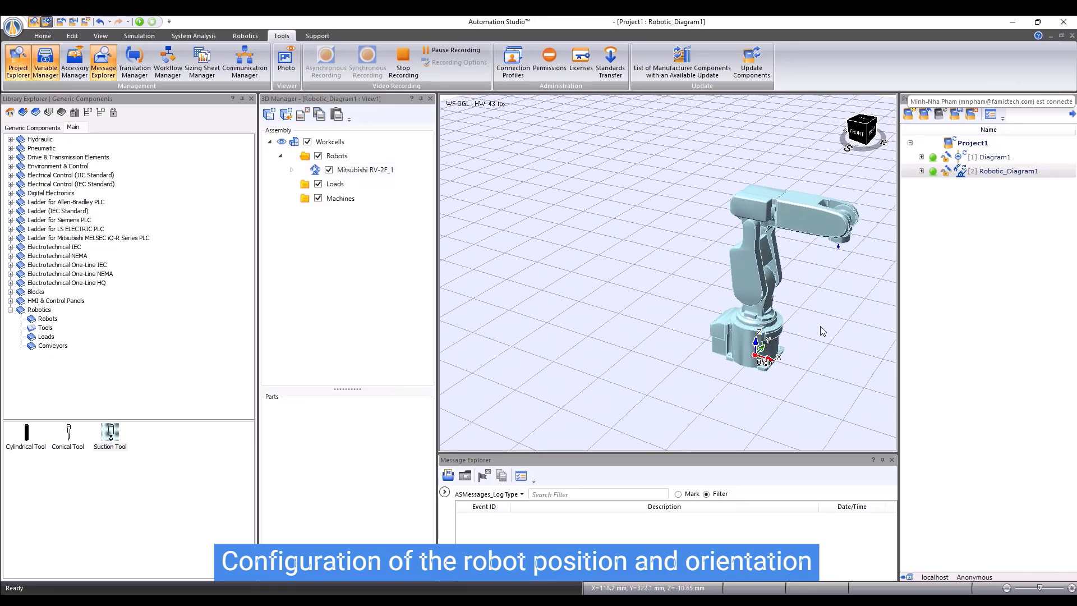
Step: Set the robot base mounting pose's rotation around Z to 90°
{"action": "right_click", "coordinate": [744, 336]}
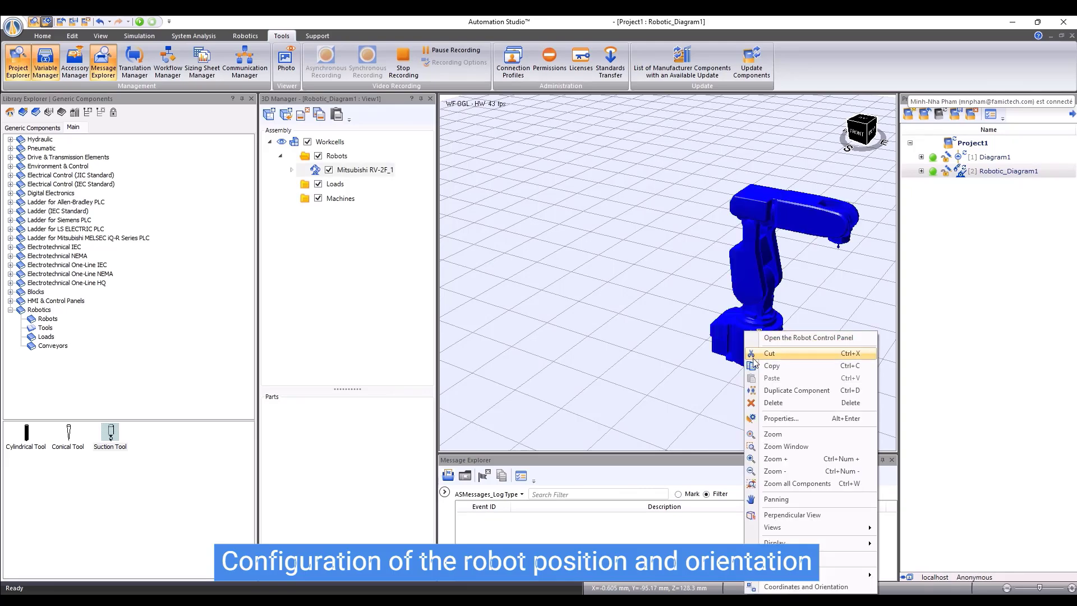
{"action": "left_click", "coordinate": [774, 419]}
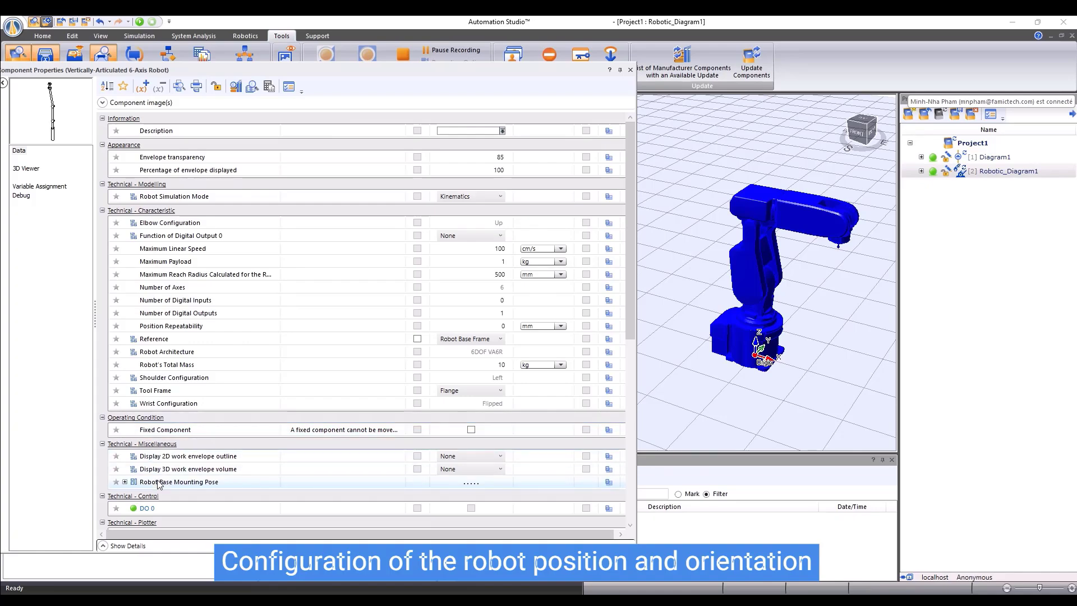
{"action": "scroll", "coordinate": [158, 483], "scroll_direction": "down", "scroll_amount": 2}
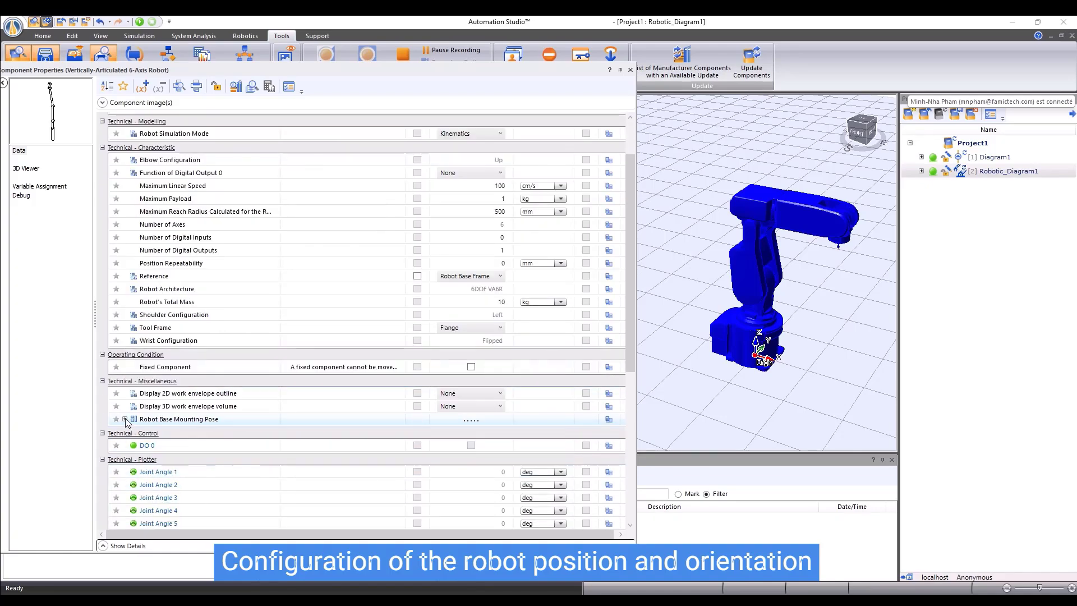
{"action": "left_click", "coordinate": [125, 419]}
{"action": "scroll", "coordinate": [202, 471], "scroll_direction": "down", "scroll_amount": 1}
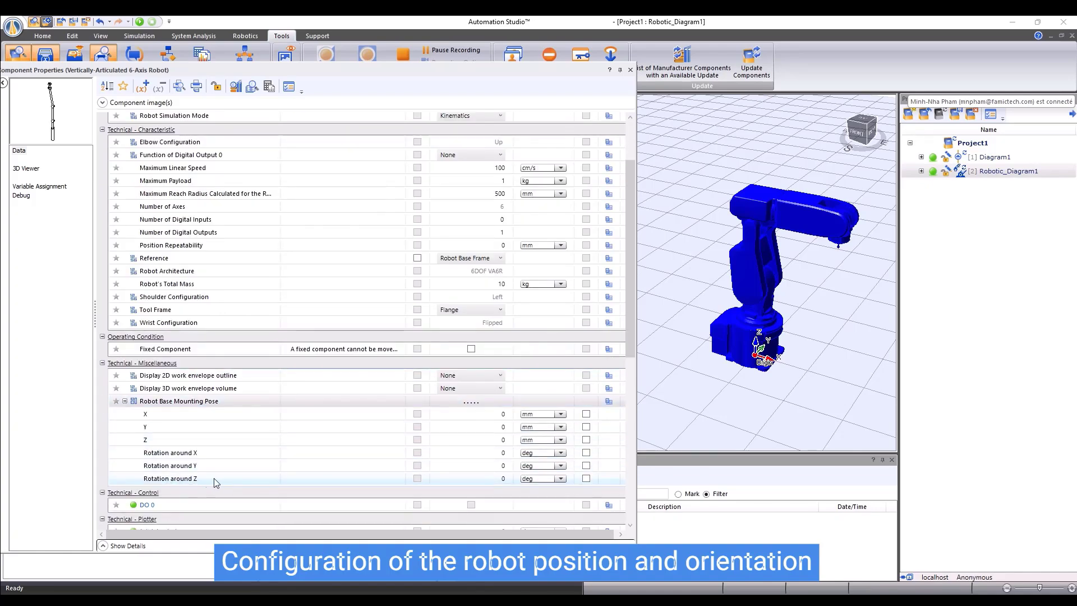
{"action": "left_click", "coordinate": [504, 480]}
{"action": "type", "text": "90"}
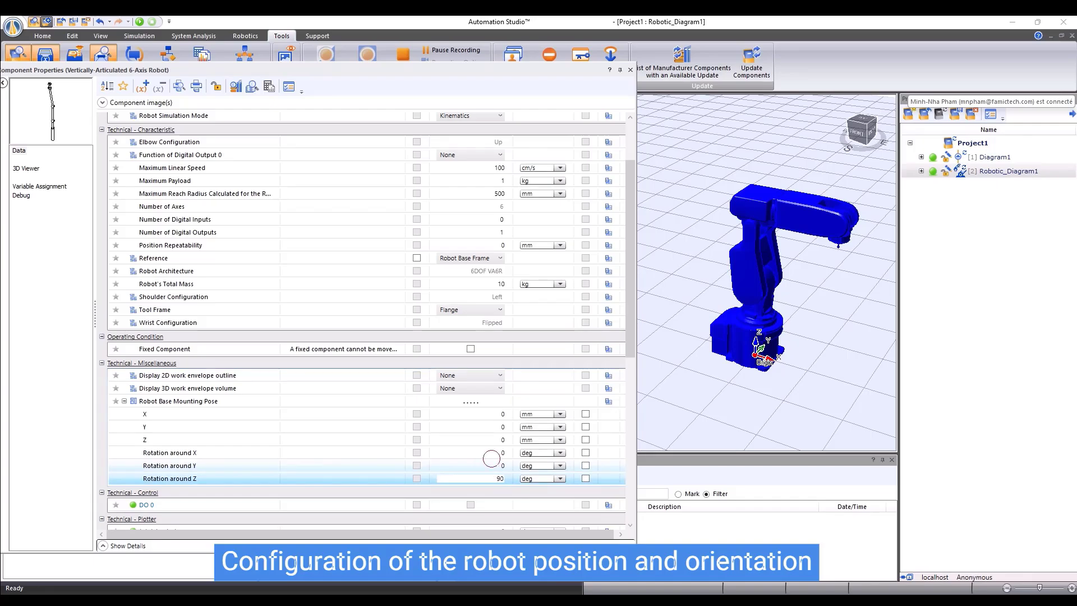
{"action": "key", "text": "Return"}
{"action": "key", "text": "Up"}
{"action": "key", "text": "Down"}
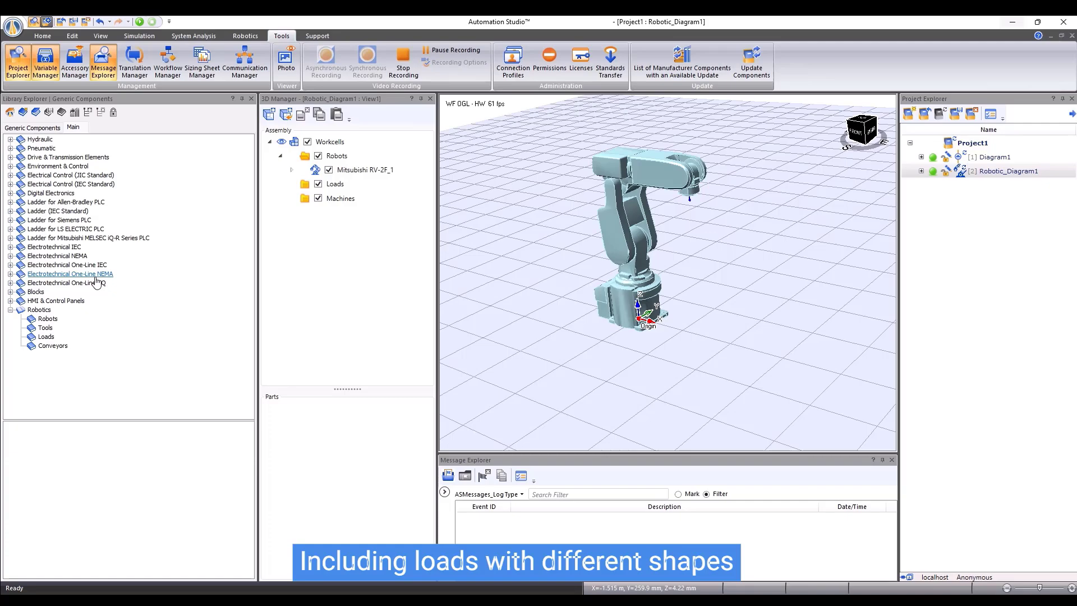
Step: Place a prismatic cube, a spherical load and a cylindrical load around the robot
{"action": "left_click", "coordinate": [46, 337]}
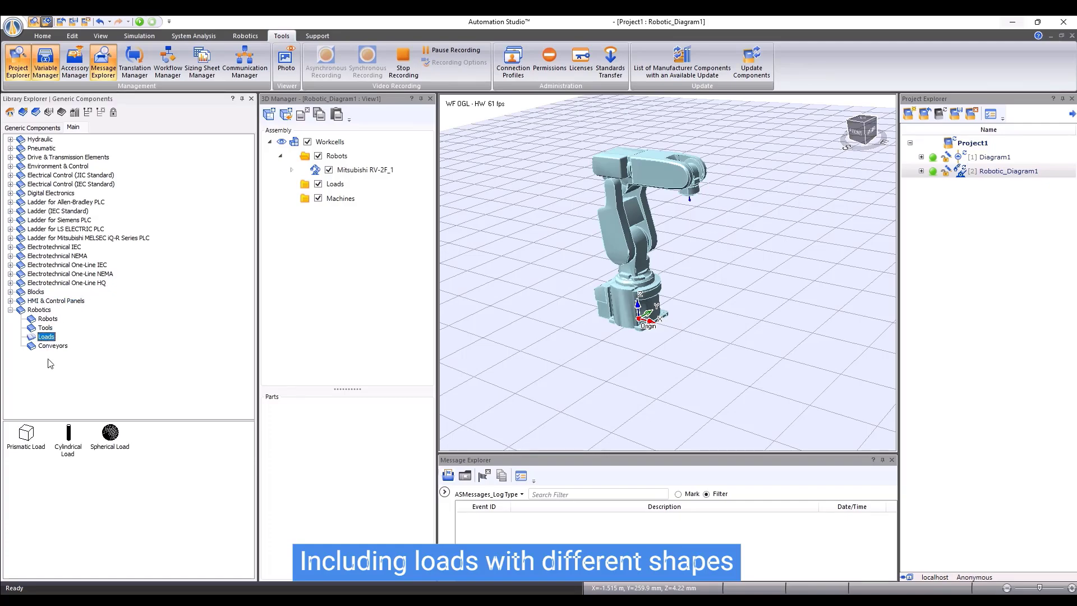
{"action": "left_click_drag", "start_coordinate": [29, 440], "coordinate": [787, 291]}
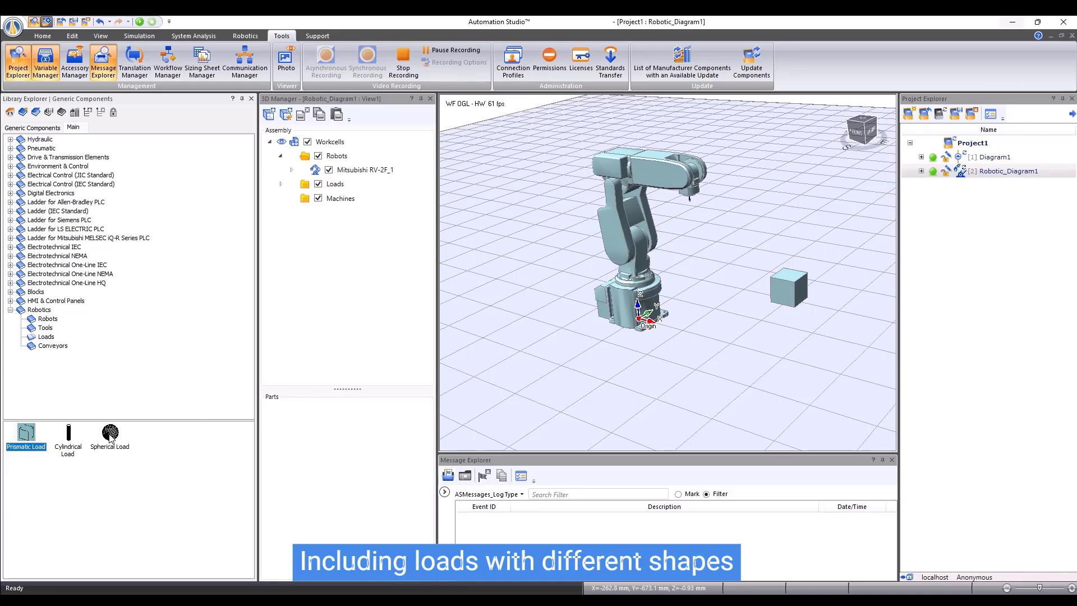
{"action": "left_click_drag", "start_coordinate": [110, 434], "coordinate": [720, 354]}
{"action": "left_click_drag", "start_coordinate": [69, 437], "coordinate": [654, 402]}
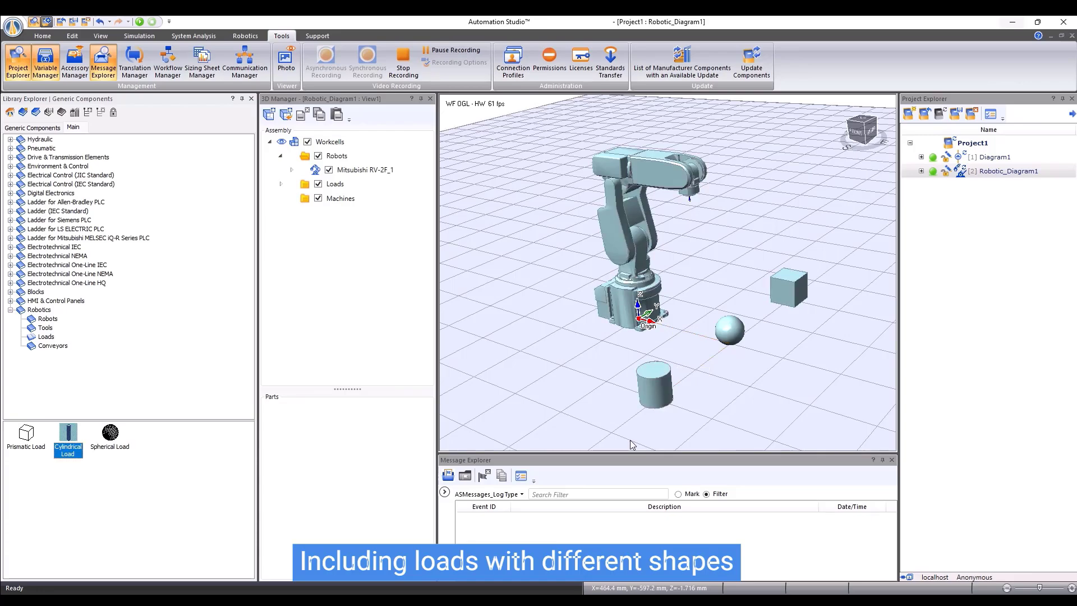
Step: Set the spherical load's radius to 100 mm
{"action": "left_click", "coordinate": [731, 334]}
{"action": "right_click", "coordinate": [732, 336]}
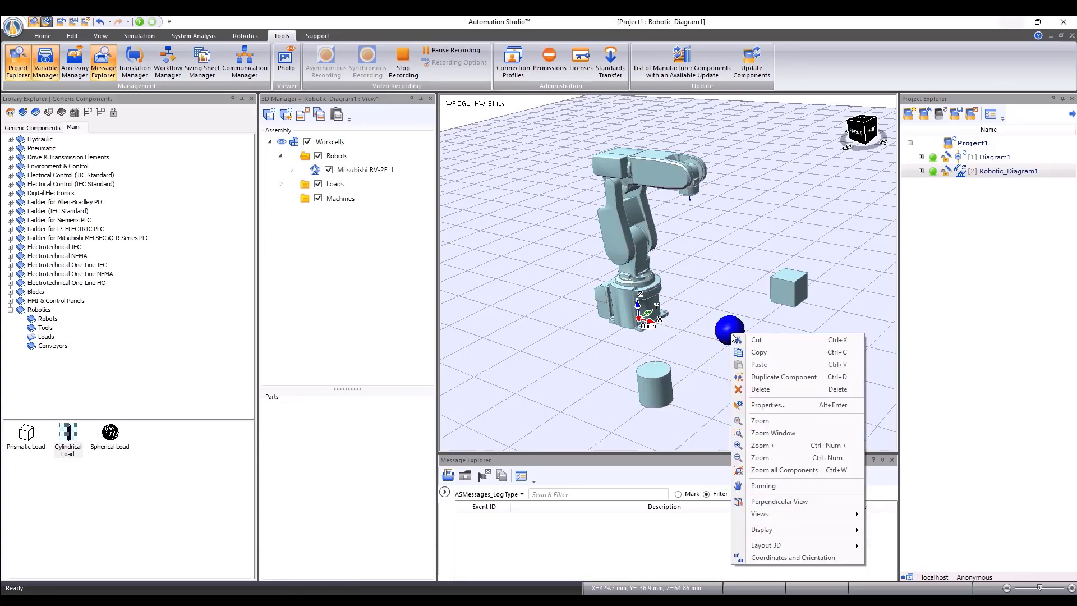
{"action": "left_click", "coordinate": [754, 408]}
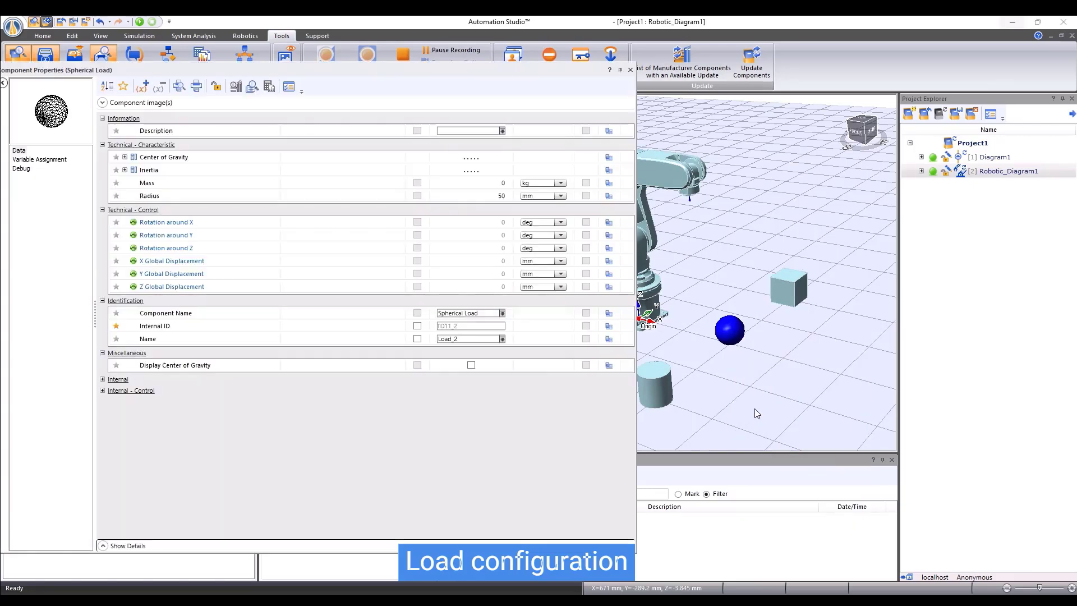
{"action": "left_click", "coordinate": [461, 196]}
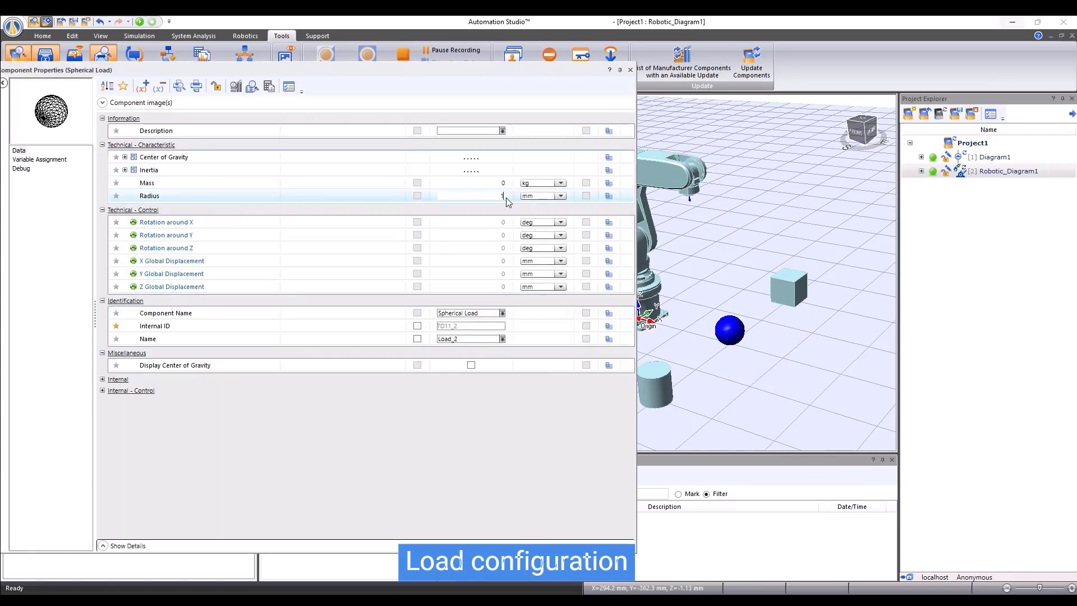
{"action": "type", "text": "100"}
{"action": "key", "text": "Tab"}
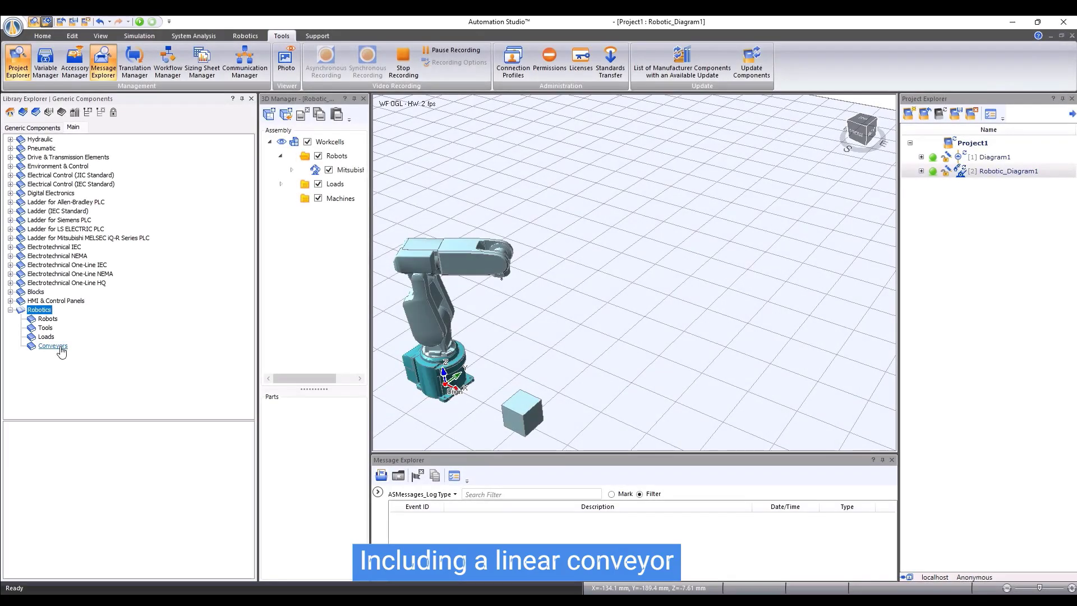
Step: Place a 2000 mm linear conveyor in the workcell
{"action": "left_click", "coordinate": [61, 348]}
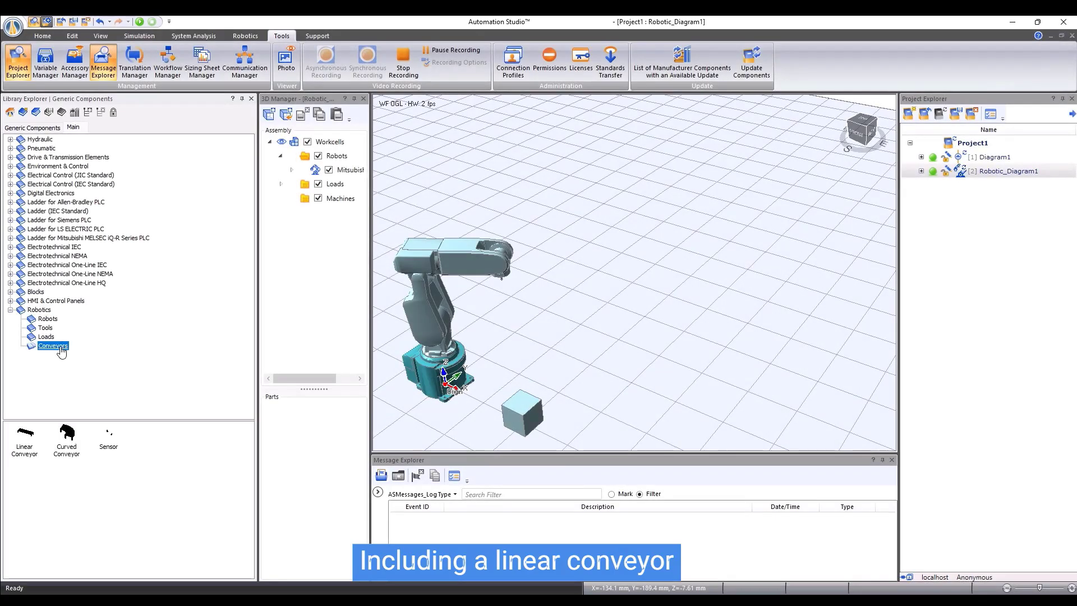
{"action": "left_click_drag", "start_coordinate": [27, 433], "coordinate": [627, 281]}
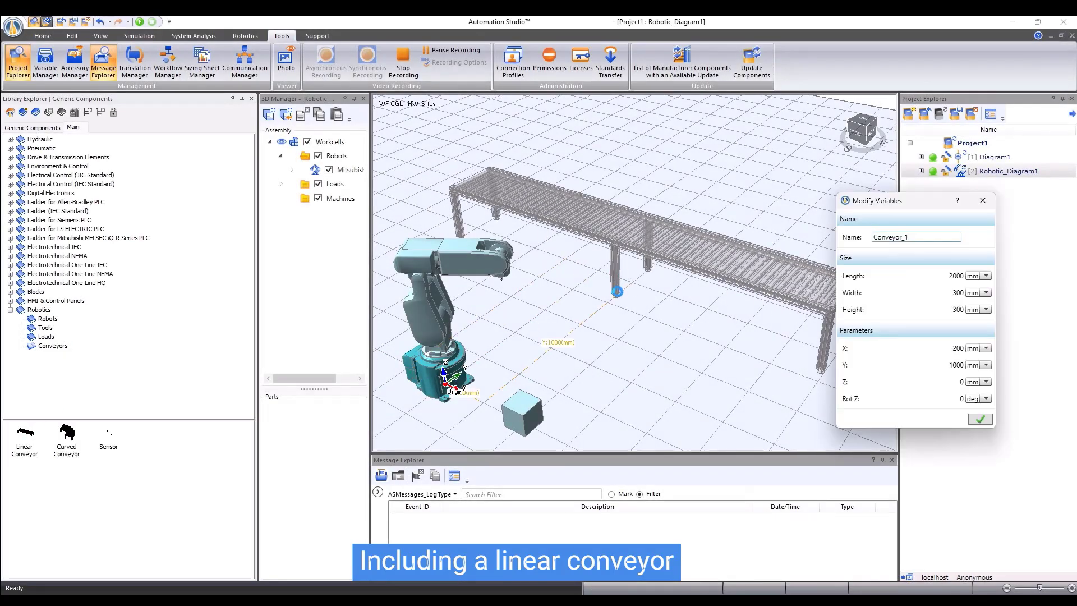
{"action": "left_click", "coordinate": [986, 421]}
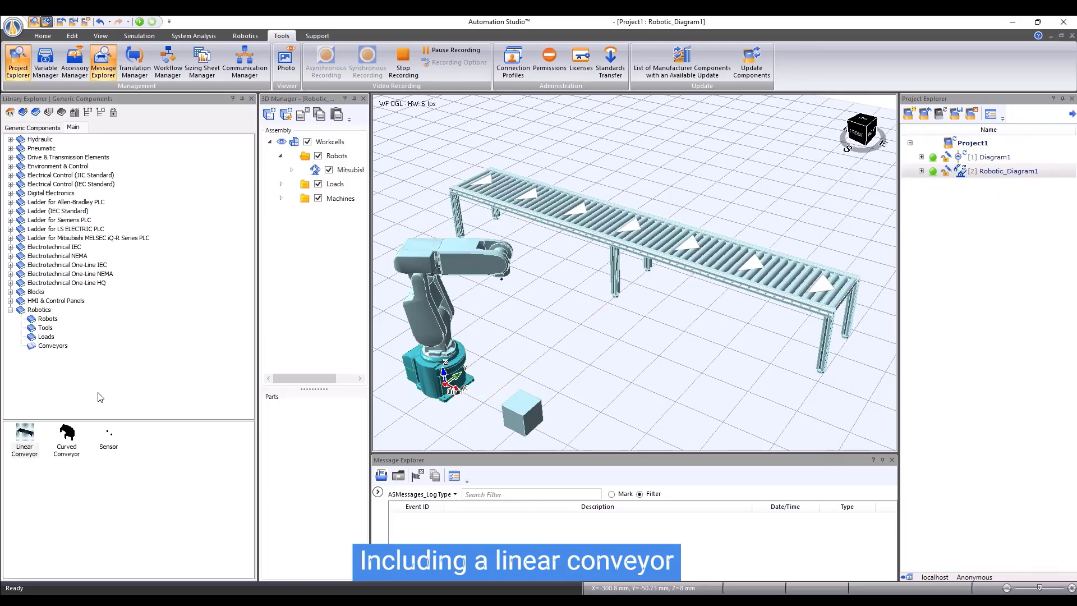
Step: Put a box, a cylinder and a sphere on the conveyor, and move the floor cube onto it
{"action": "left_click", "coordinate": [48, 337]}
{"action": "left_click_drag", "start_coordinate": [25, 432], "coordinate": [588, 216]}
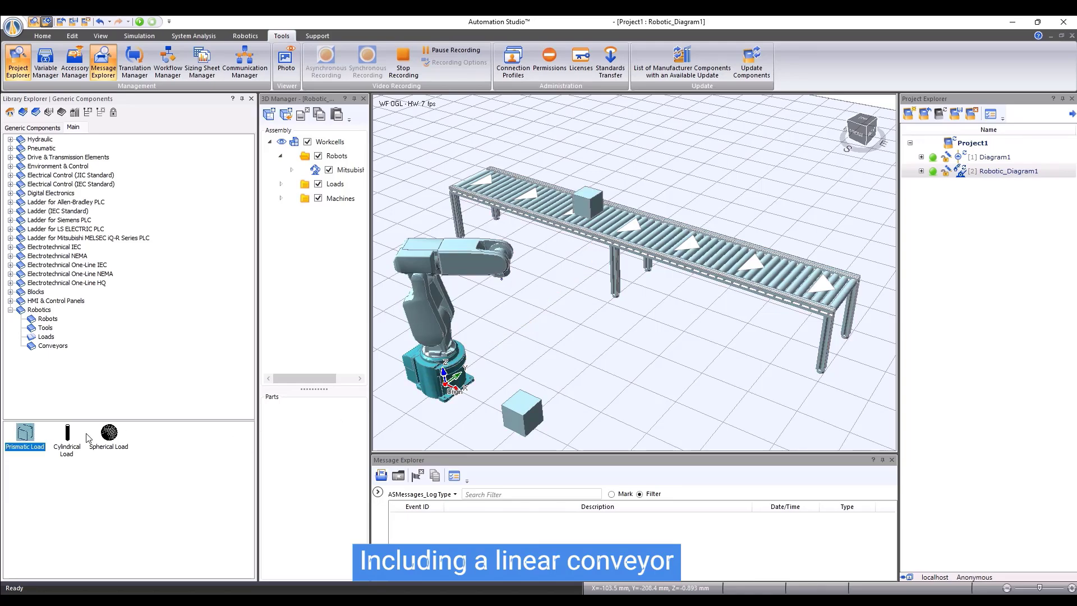
{"action": "left_click_drag", "start_coordinate": [67, 437], "coordinate": [648, 221]}
{"action": "left_click_drag", "start_coordinate": [609, 311], "coordinate": [700, 238]}
{"action": "left_click_drag", "start_coordinate": [535, 414], "coordinate": [745, 303]}
{"action": "left_click", "coordinate": [745, 354]}
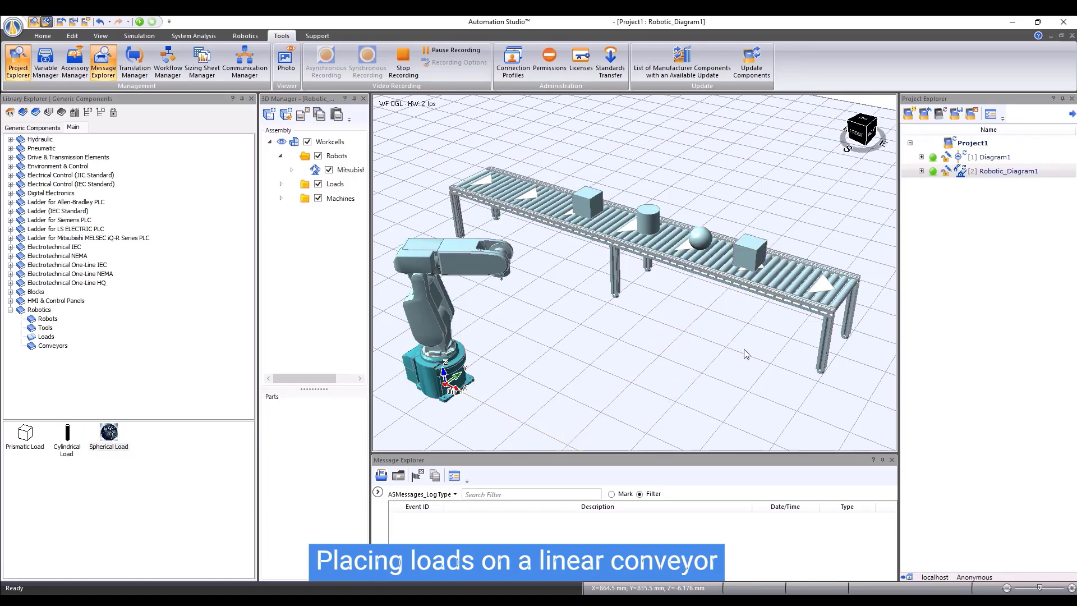
Step: Open the Execute controls for the motion program in the Motion Program Manager
{"action": "left_click", "coordinate": [428, 340]}
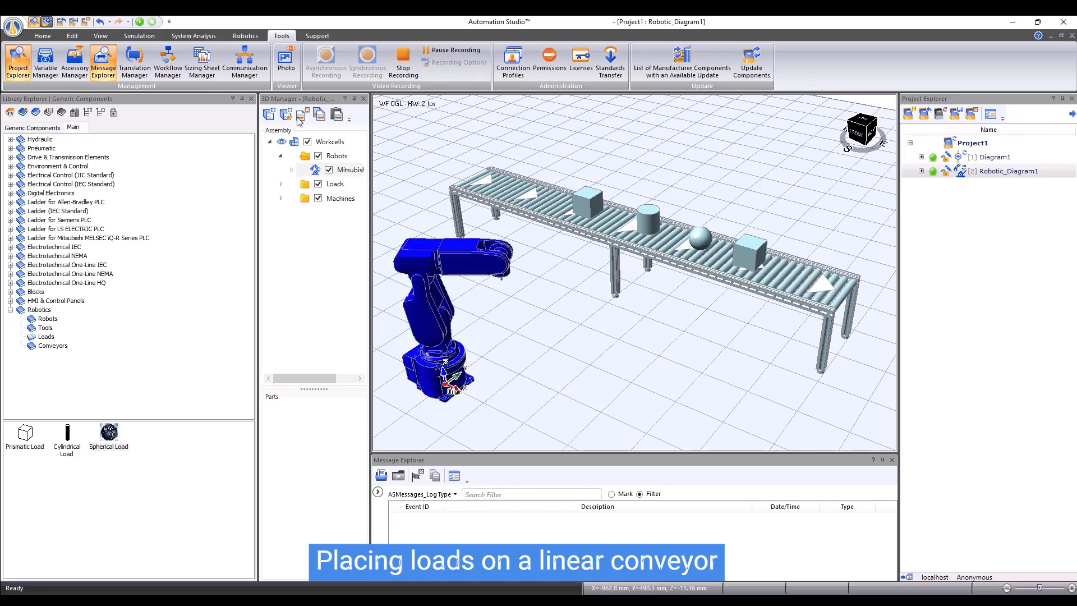
{"action": "left_click", "coordinate": [250, 37]}
{"action": "left_click", "coordinate": [139, 61]}
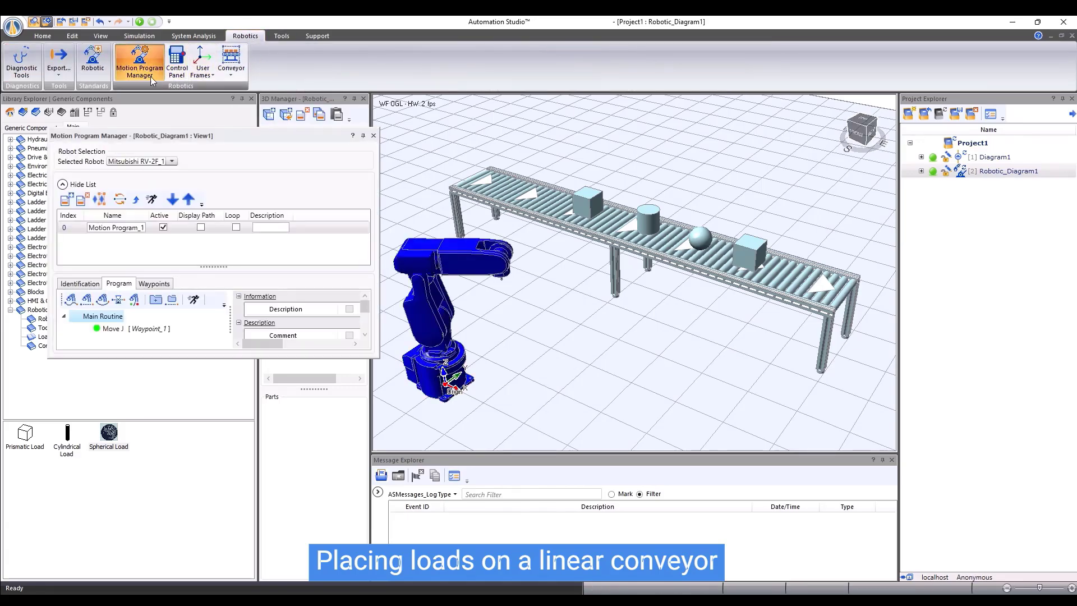
{"action": "left_click", "coordinate": [152, 199]}
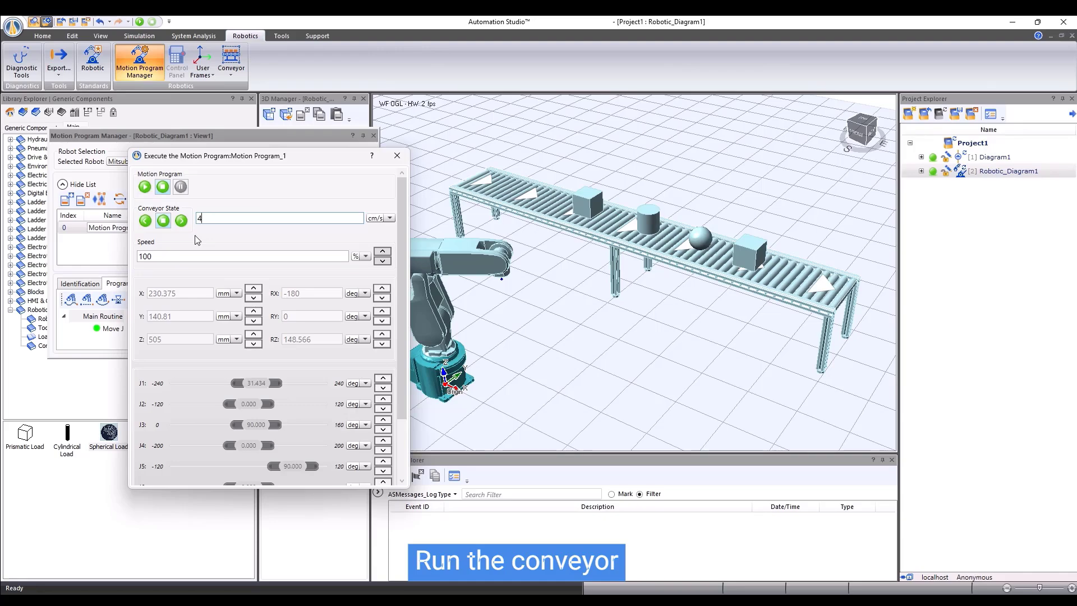
Step: Start the conveyor forward at 40 cm/s so the four loads move along the belt
{"action": "left_click", "coordinate": [187, 222]}
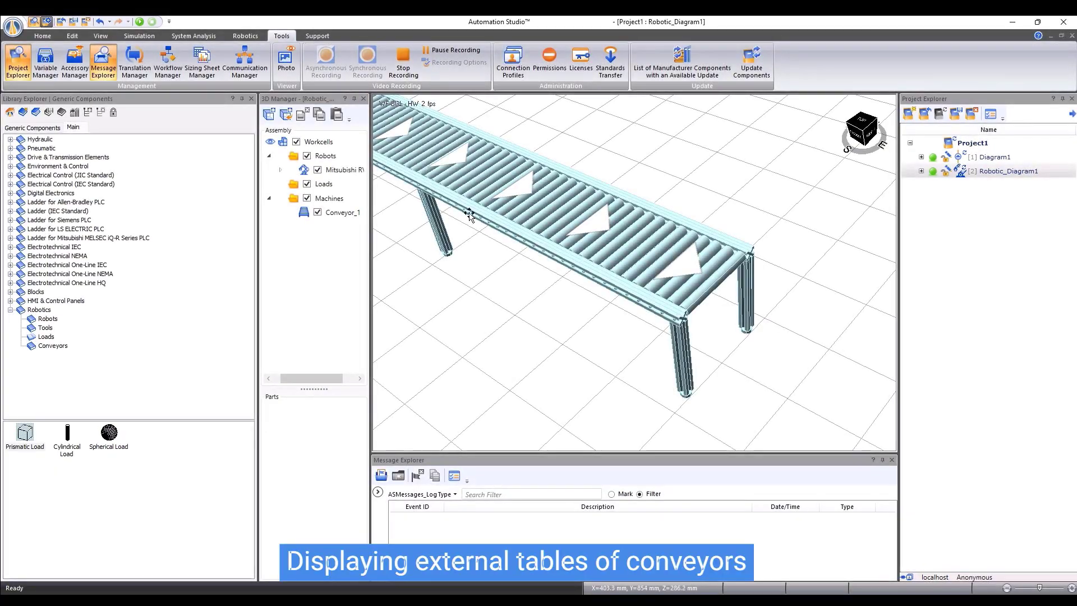
Step: Enable Display Input Table and Display Output Table in the conveyor's properties
{"action": "left_click", "coordinate": [496, 227]}
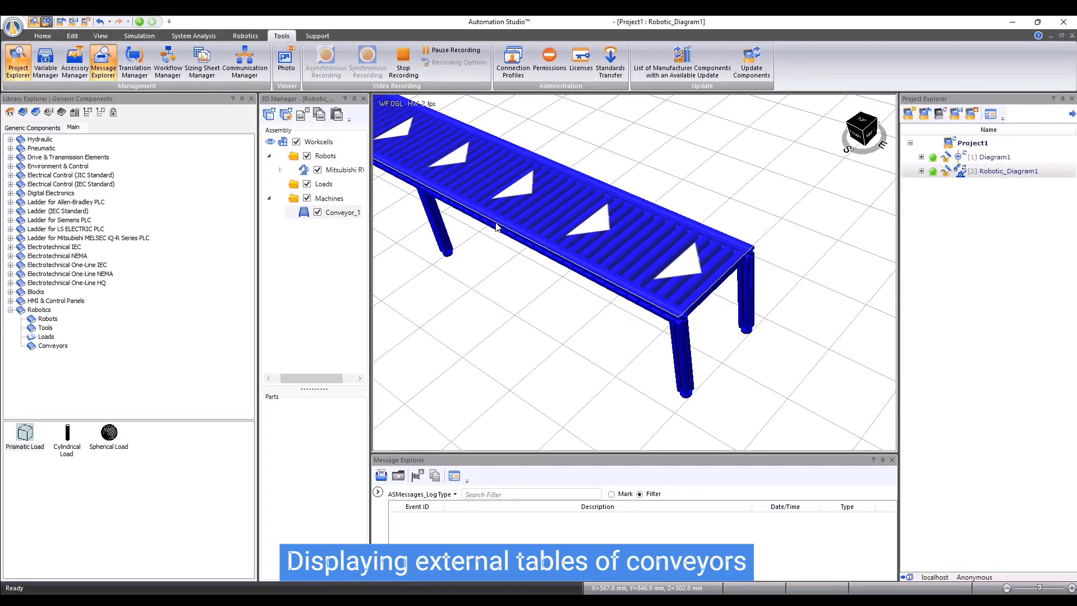
{"action": "right_click", "coordinate": [495, 227]}
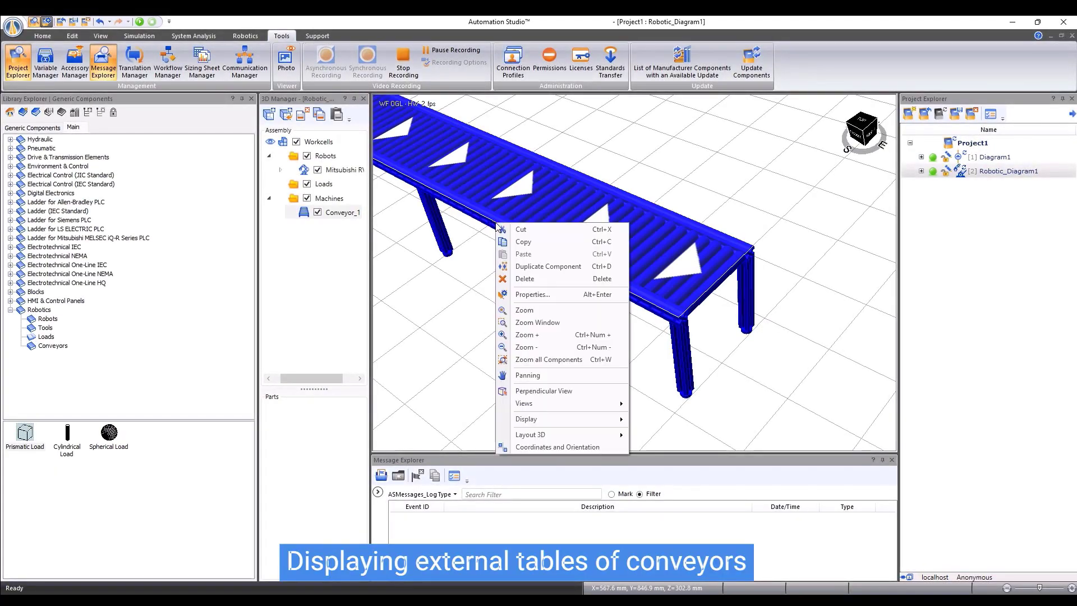
{"action": "left_click", "coordinate": [525, 295]}
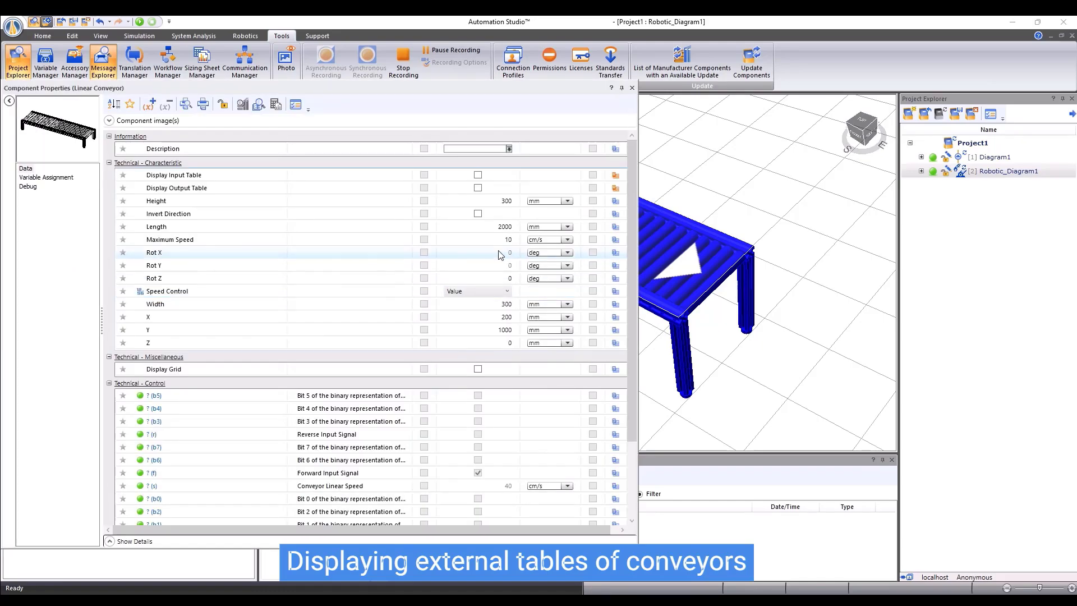
{"action": "left_click", "coordinate": [477, 175]}
{"action": "left_click", "coordinate": [477, 189]}
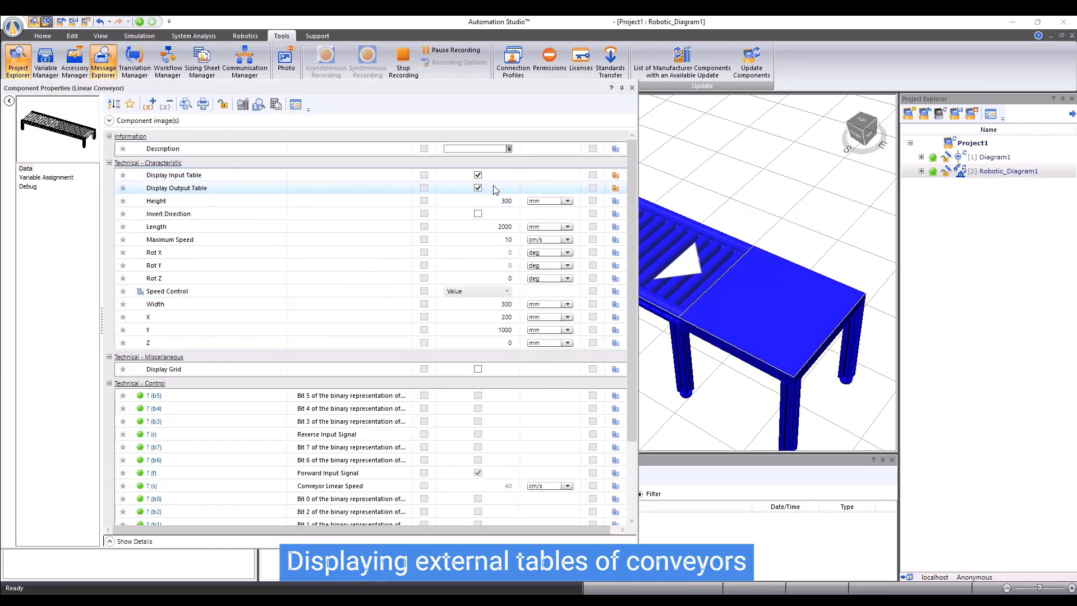
{"action": "left_click", "coordinate": [632, 87]}
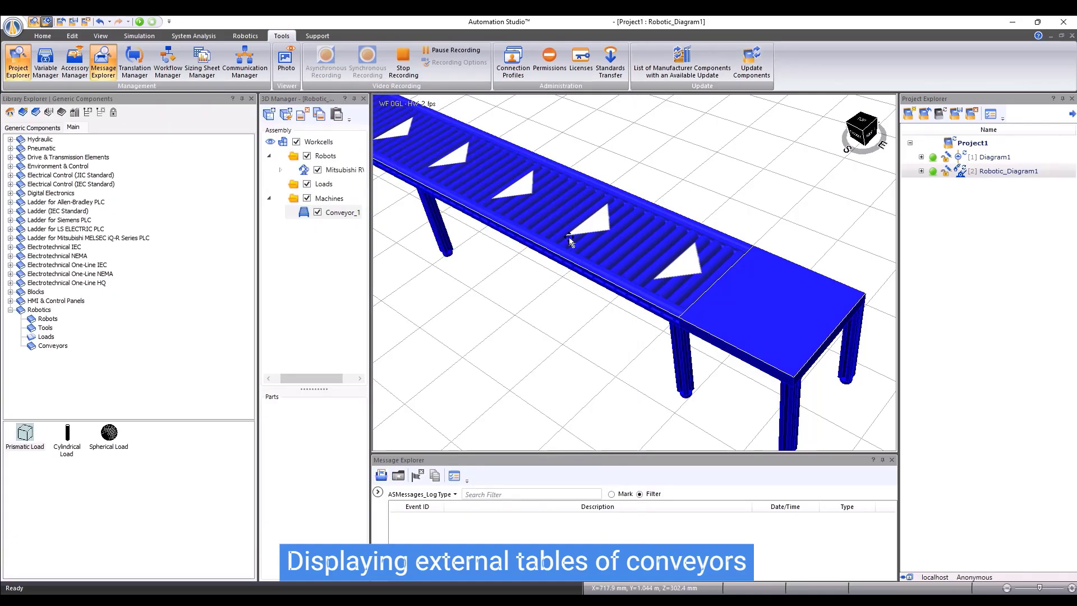
{"action": "left_click", "coordinate": [541, 299]}
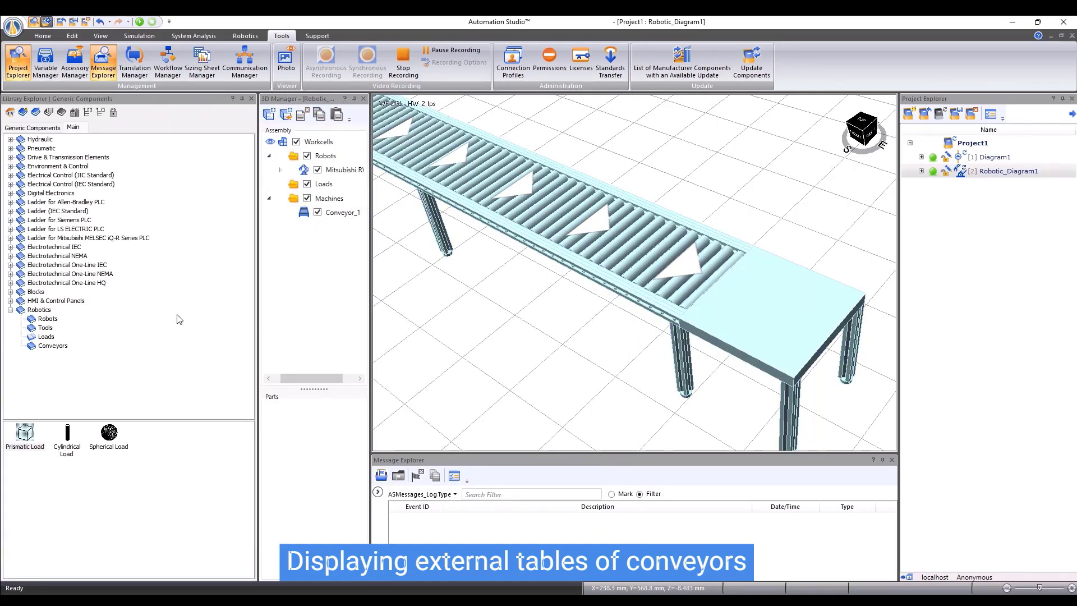
{"action": "left_click", "coordinate": [56, 346]}
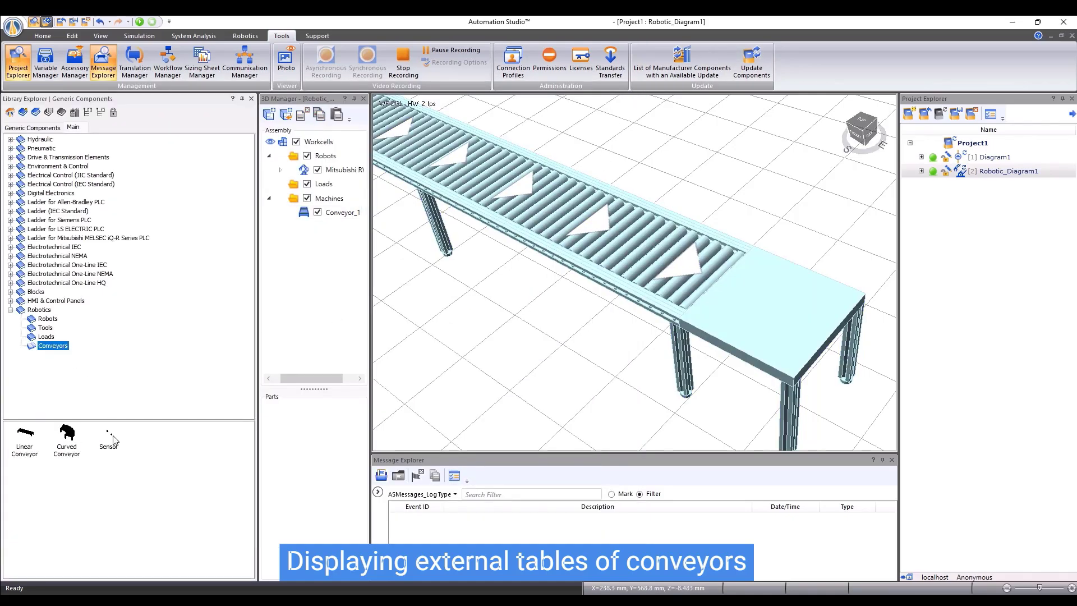
Step: Place two sensors across the conveyor
{"action": "left_click_drag", "start_coordinate": [114, 441], "coordinate": [705, 232]}
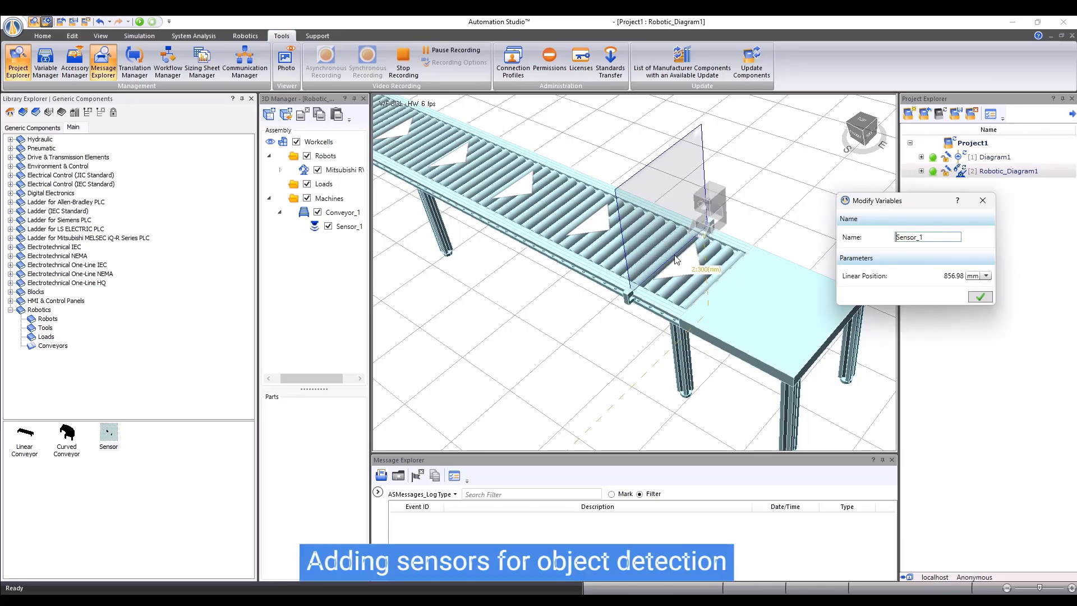
{"action": "left_click", "coordinate": [981, 302]}
{"action": "left_click_drag", "start_coordinate": [115, 440], "coordinate": [618, 207]}
{"action": "left_click", "coordinate": [981, 301]}
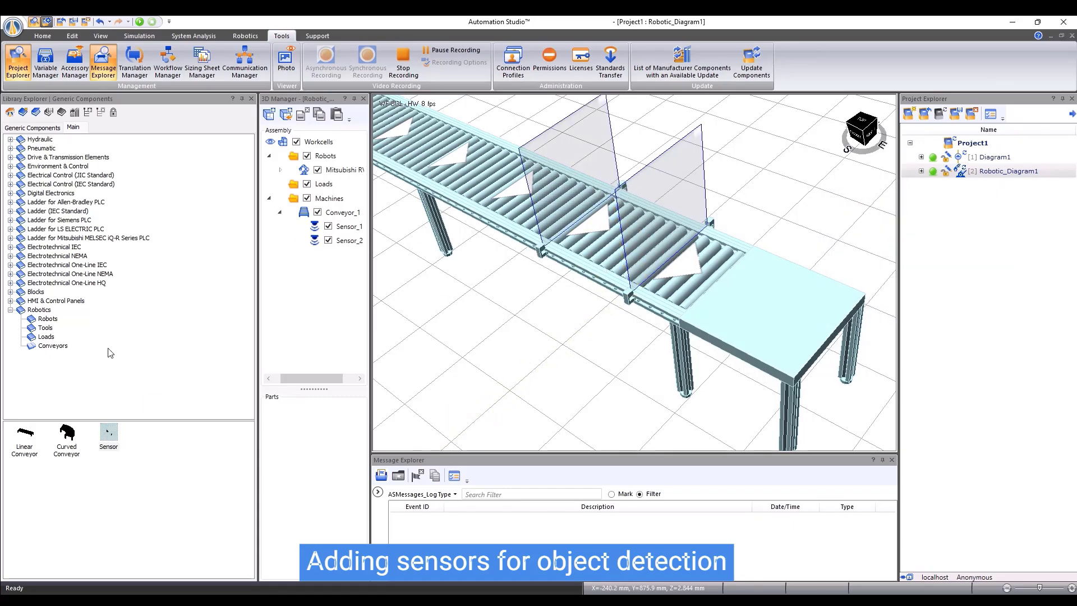
Step: Drop a box load onto the conveyor and run the conveyor forward at 60 cm/s
{"action": "left_click", "coordinate": [46, 337]}
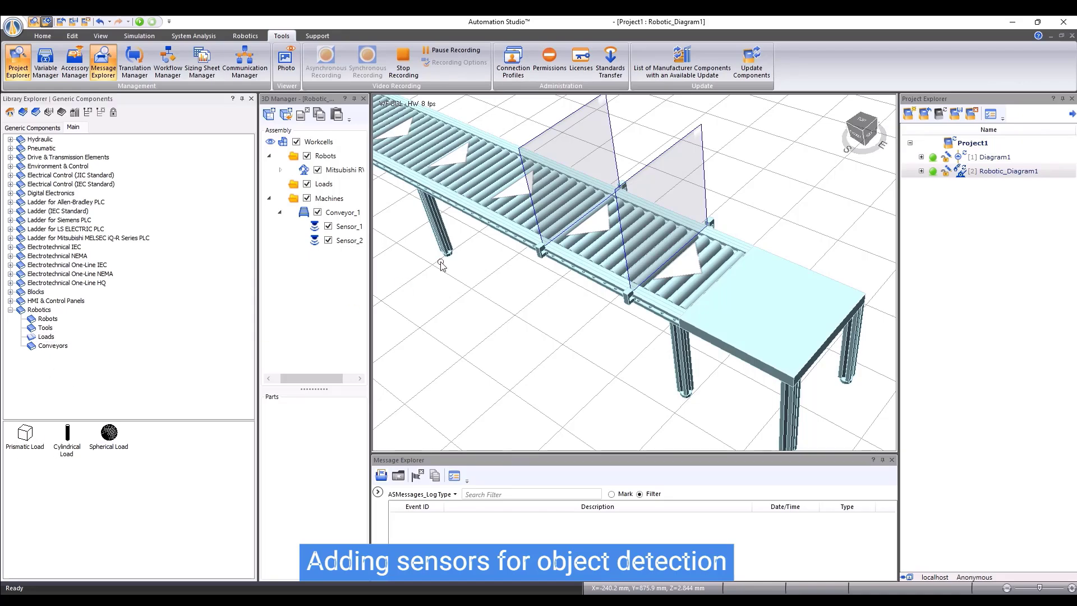
{"action": "left_click_drag", "start_coordinate": [441, 265], "coordinate": [527, 286]}
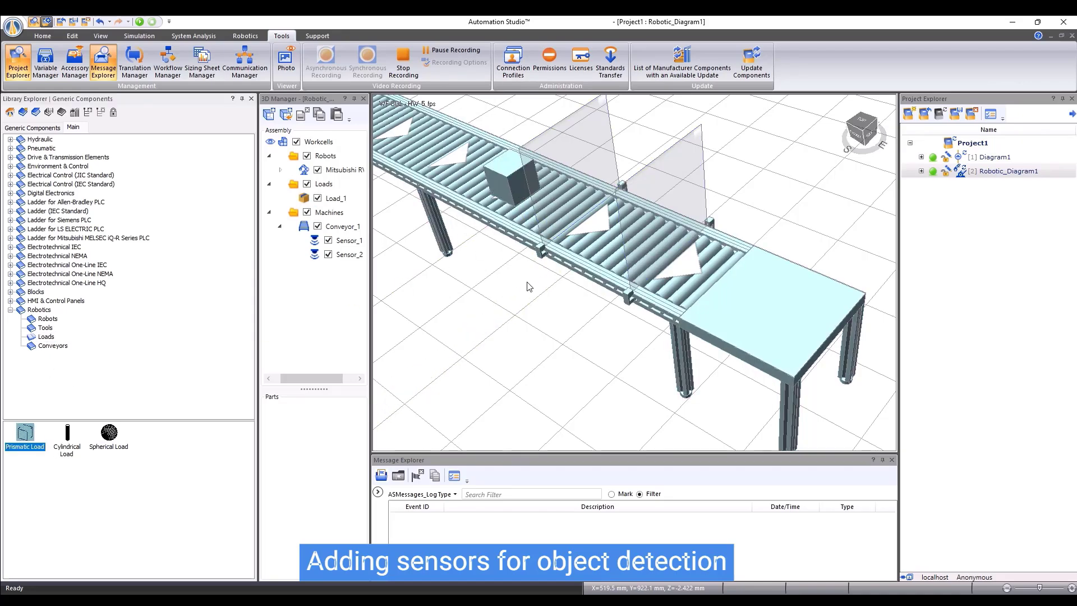
{"action": "left_click", "coordinate": [245, 36]}
{"action": "left_click", "coordinate": [152, 67]}
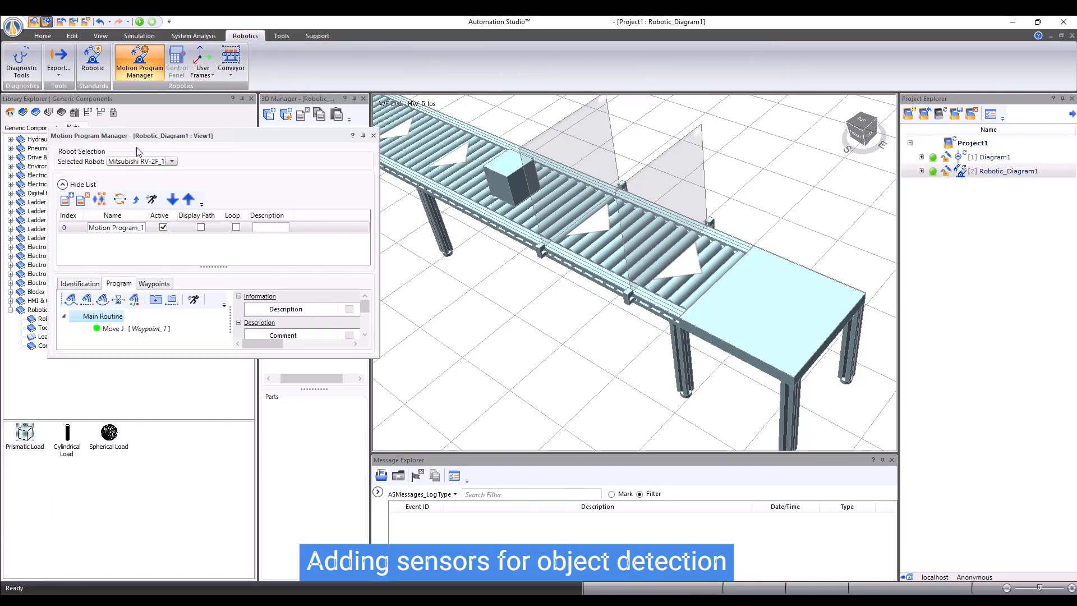
{"action": "left_click", "coordinate": [152, 199]}
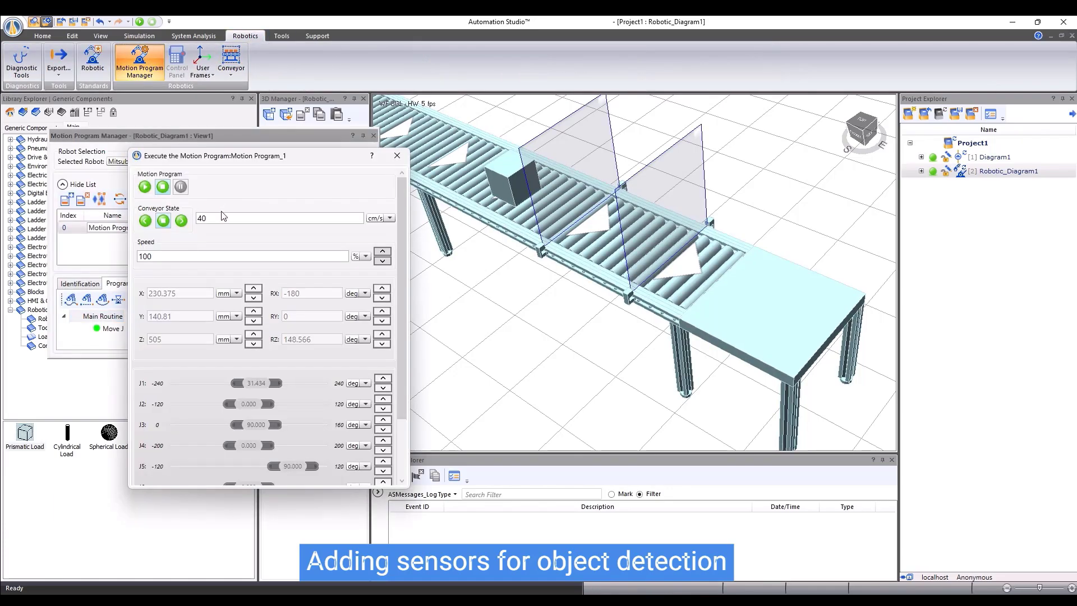
{"action": "type", "text": "60"}
{"action": "left_click", "coordinate": [179, 222]}
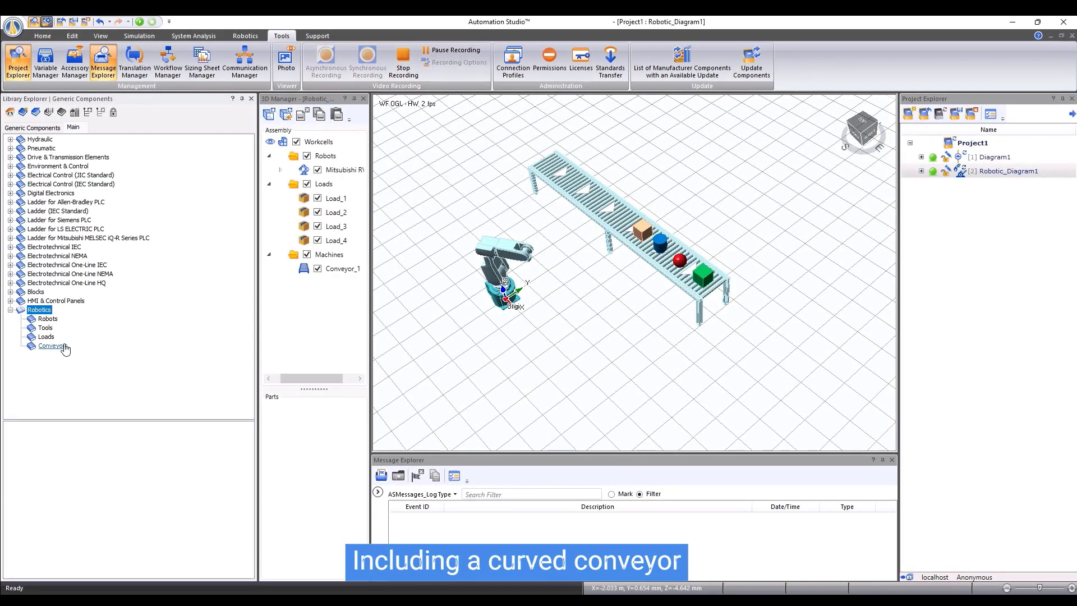
Step: Add curved conveyor Conveyor_2 and attach it to the far end of Conveyor_1
{"action": "left_click", "coordinate": [52, 346]}
{"action": "left_click", "coordinate": [71, 438]}
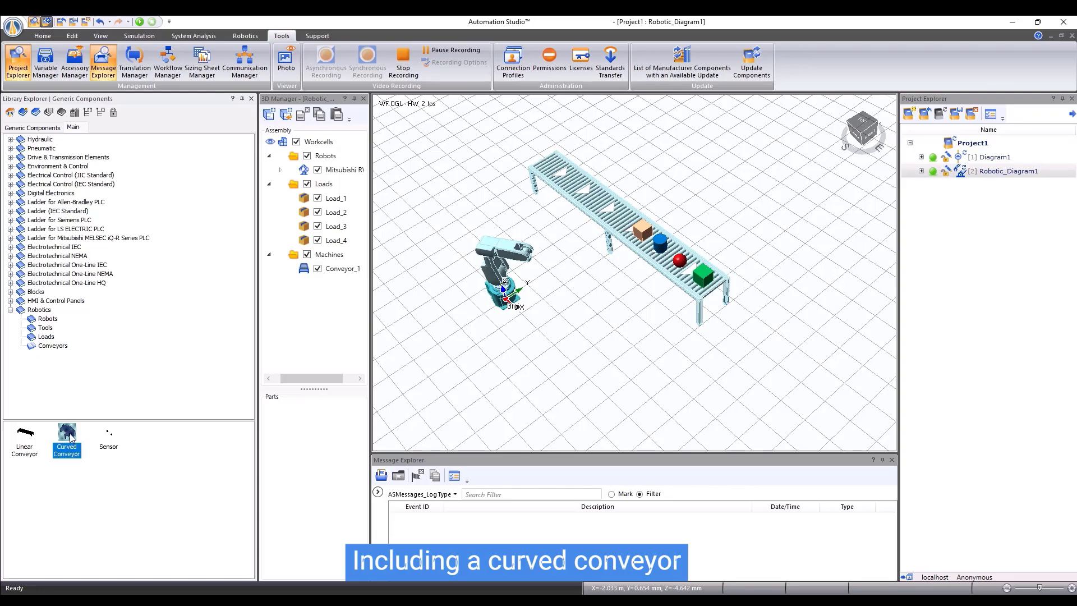
{"action": "left_click_drag", "start_coordinate": [67, 435], "coordinate": [555, 381]}
{"action": "left_click", "coordinate": [979, 436]}
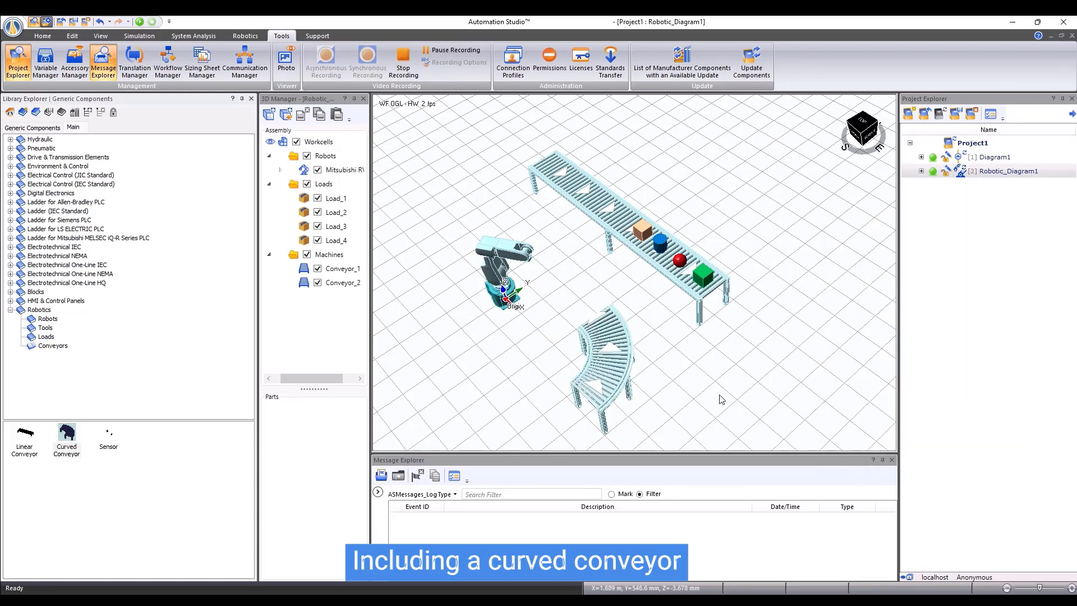
{"action": "left_click_drag", "start_coordinate": [596, 392], "coordinate": [706, 297]}
{"action": "left_click", "coordinate": [571, 262]}
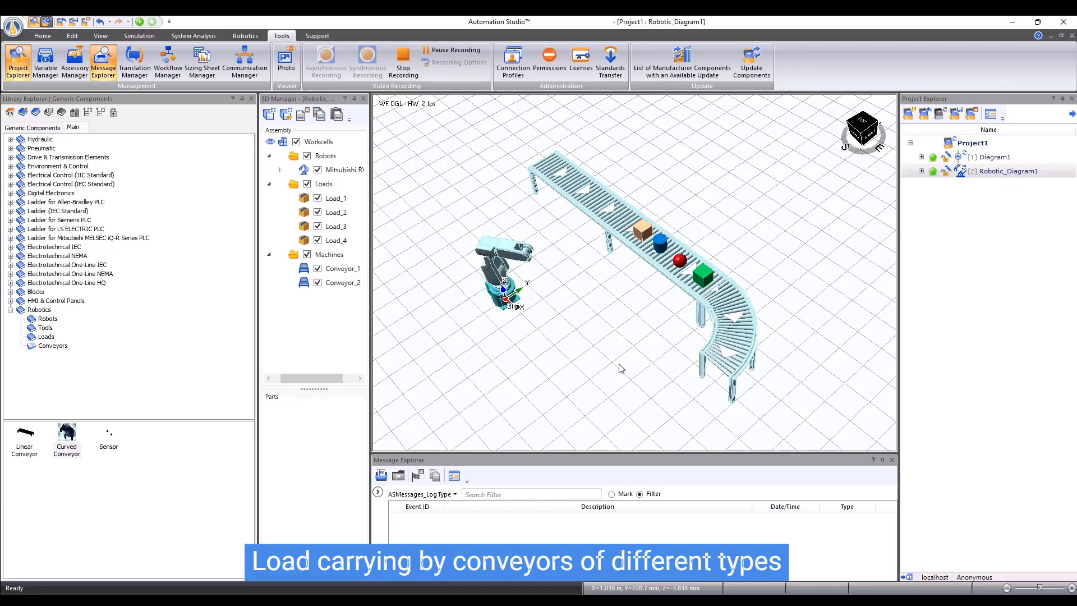
Step: Execute Motion Program_1 and start both conveyors forward at 60 cm/s
{"action": "scroll", "coordinate": [644, 373], "scroll_direction": "up", "scroll_amount": 4}
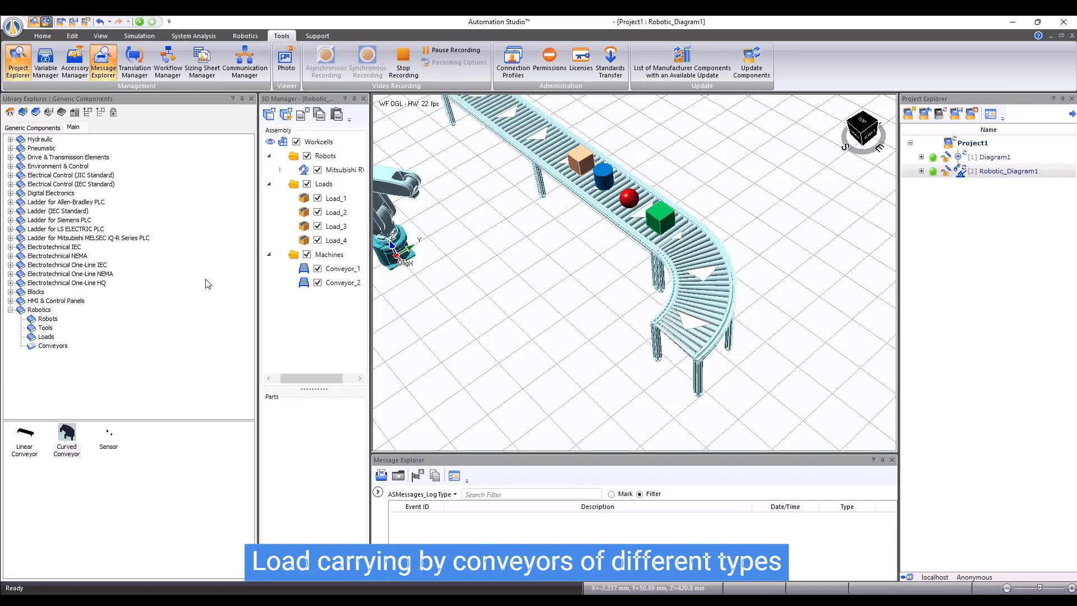
{"action": "left_click", "coordinate": [245, 35]}
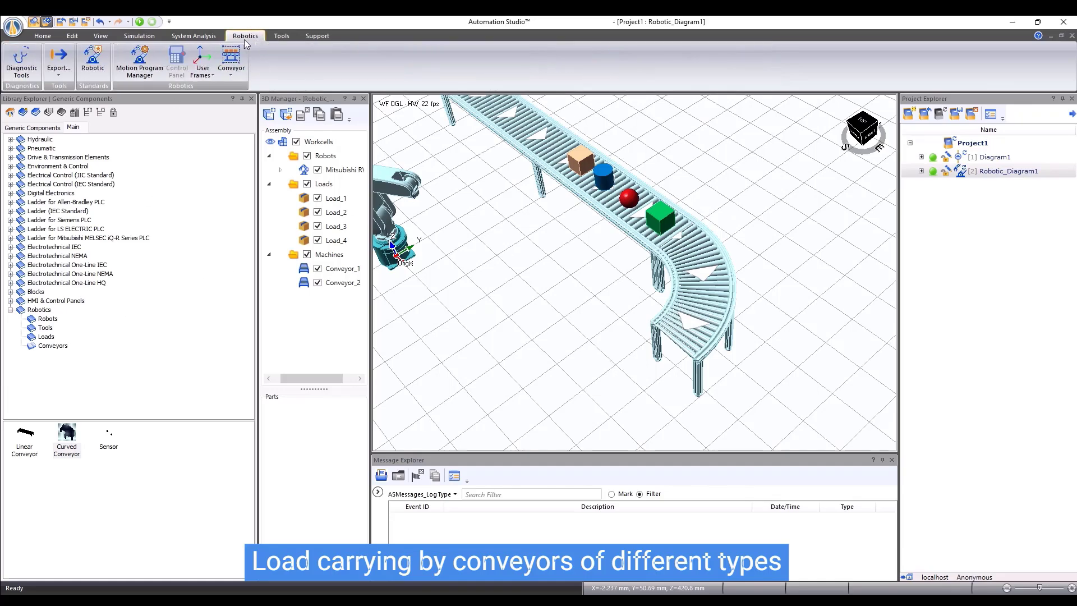
{"action": "left_click", "coordinate": [143, 73]}
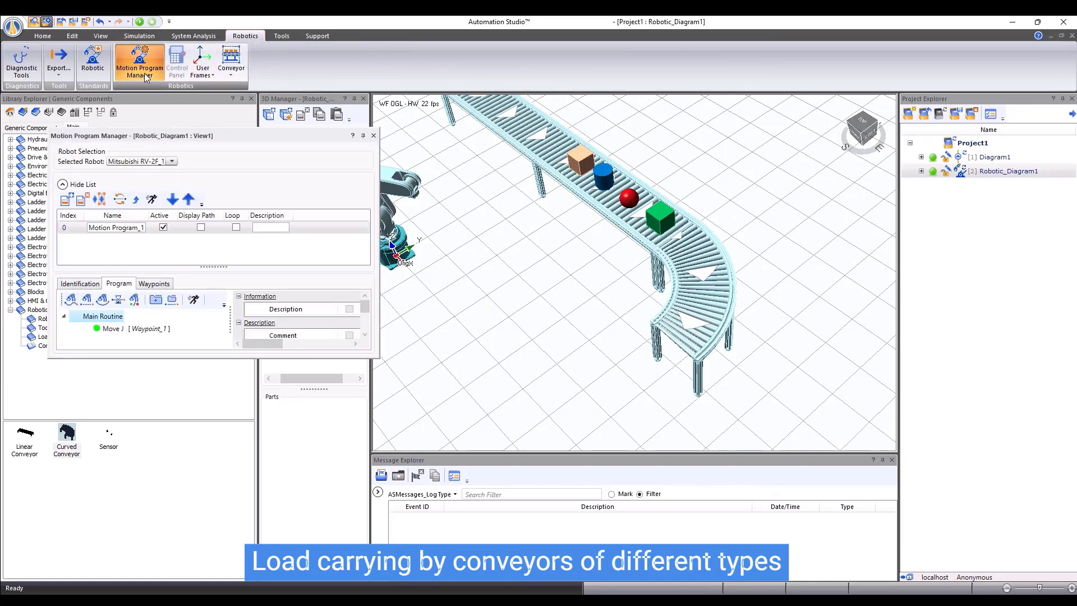
{"action": "left_click", "coordinate": [152, 199]}
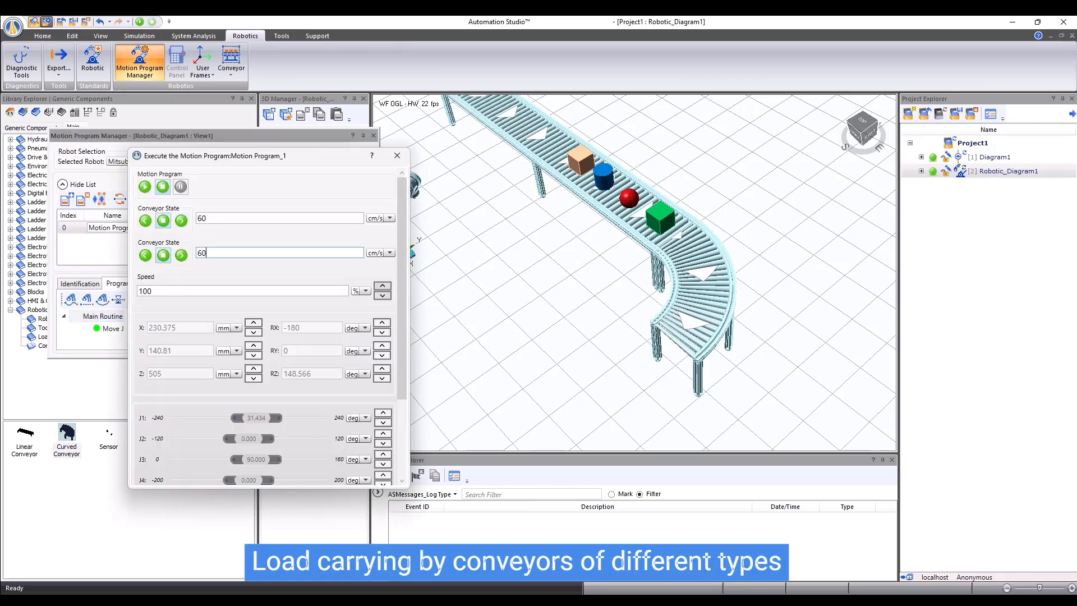
{"action": "left_click", "coordinate": [182, 220]}
{"action": "left_click", "coordinate": [180, 255]}
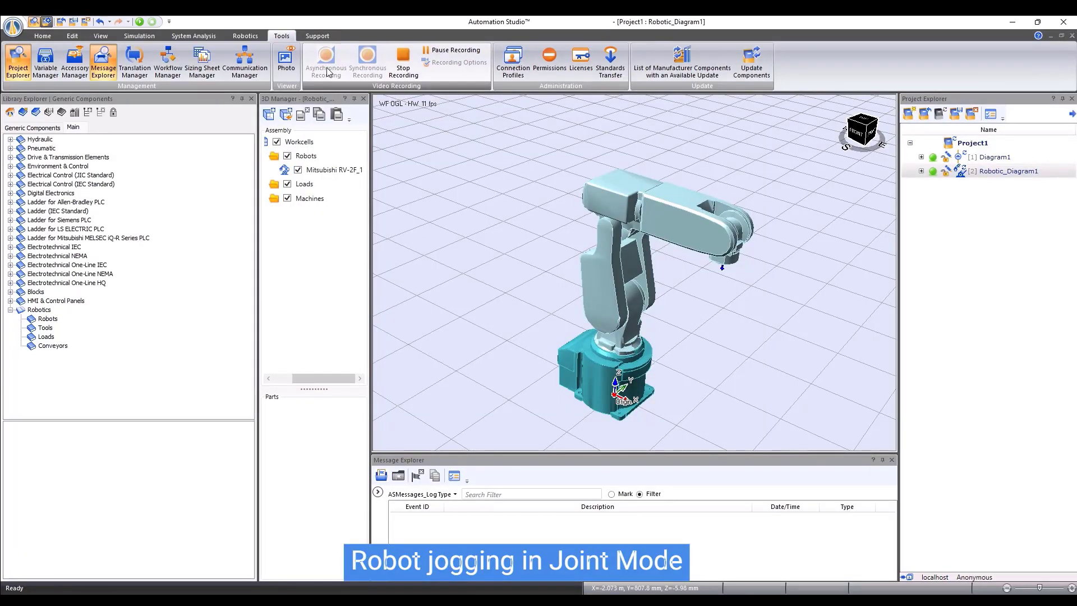
Step: Open the Robot Control Panel for the RV-2F_1 robot and move it clear of the robot
{"action": "left_click", "coordinate": [592, 302]}
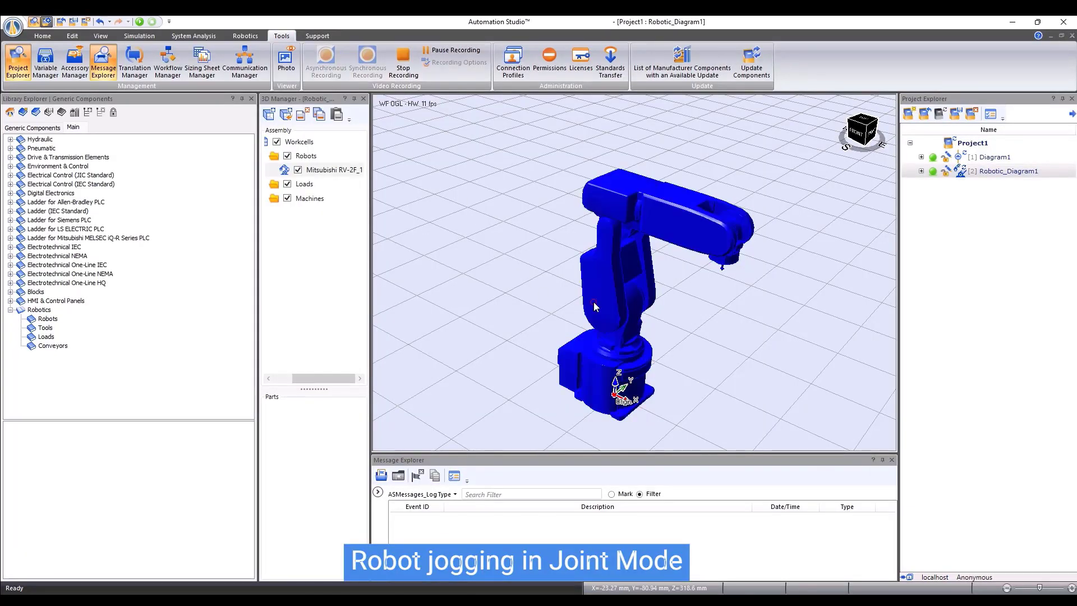
{"action": "right_click", "coordinate": [593, 302]}
{"action": "left_click", "coordinate": [624, 309]}
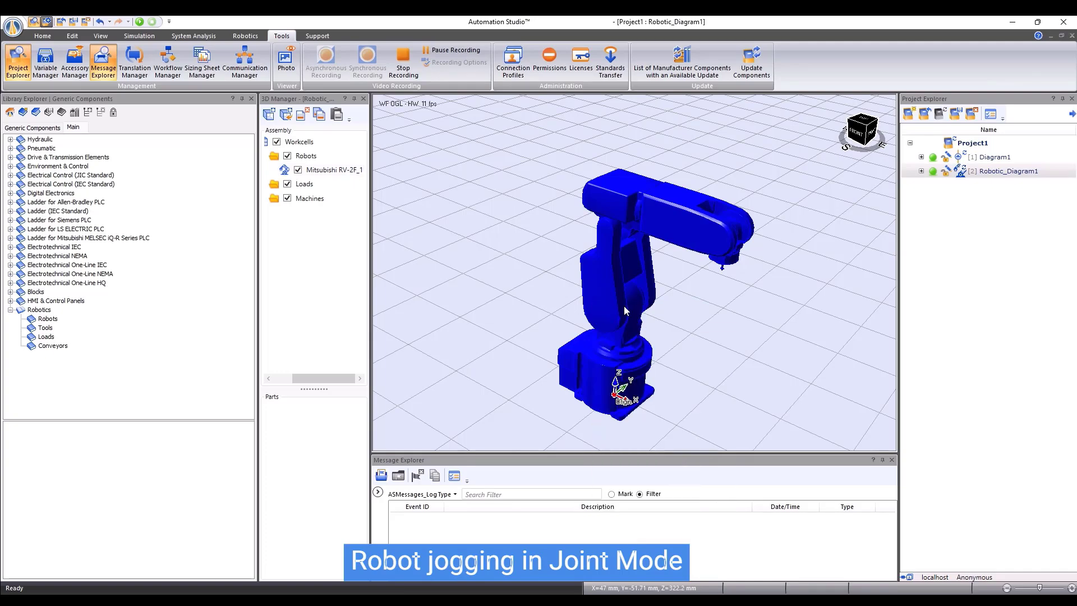
{"action": "left_click_drag", "start_coordinate": [425, 147], "coordinate": [436, 95]}
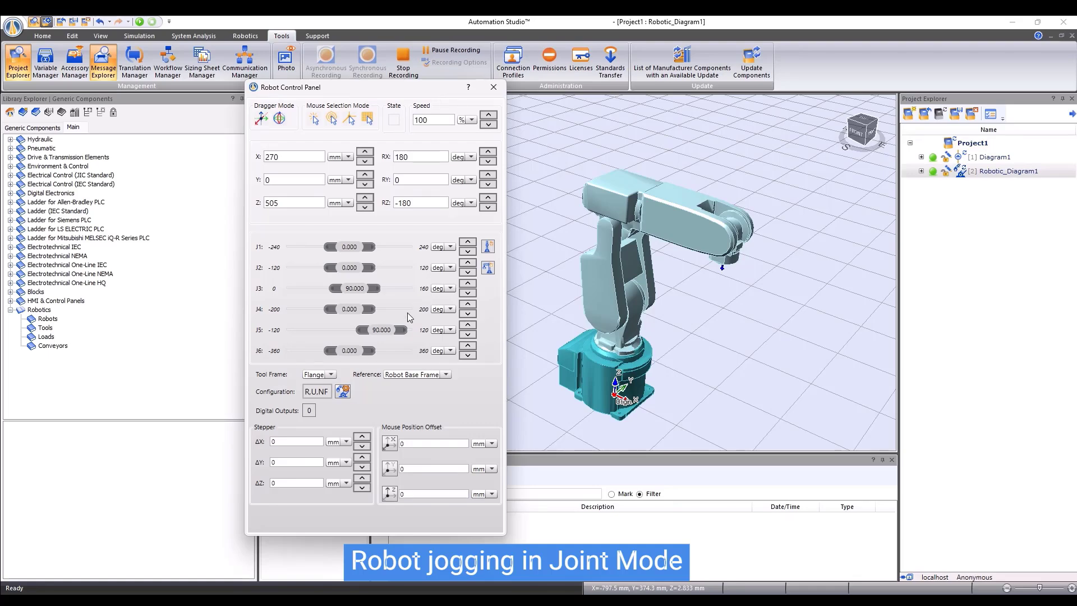
Step: Jog J1 and J2 up and down, then drag the J3 slider to tilt the forearm
{"action": "left_click", "coordinate": [468, 245]}
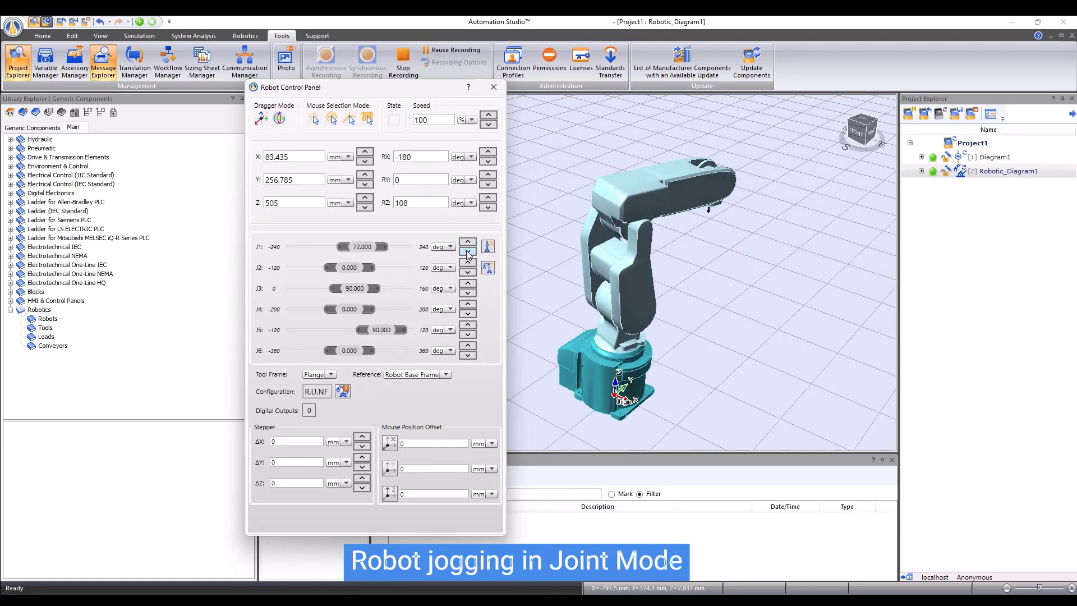
{"action": "left_click", "coordinate": [468, 252]}
{"action": "left_click", "coordinate": [468, 252]}
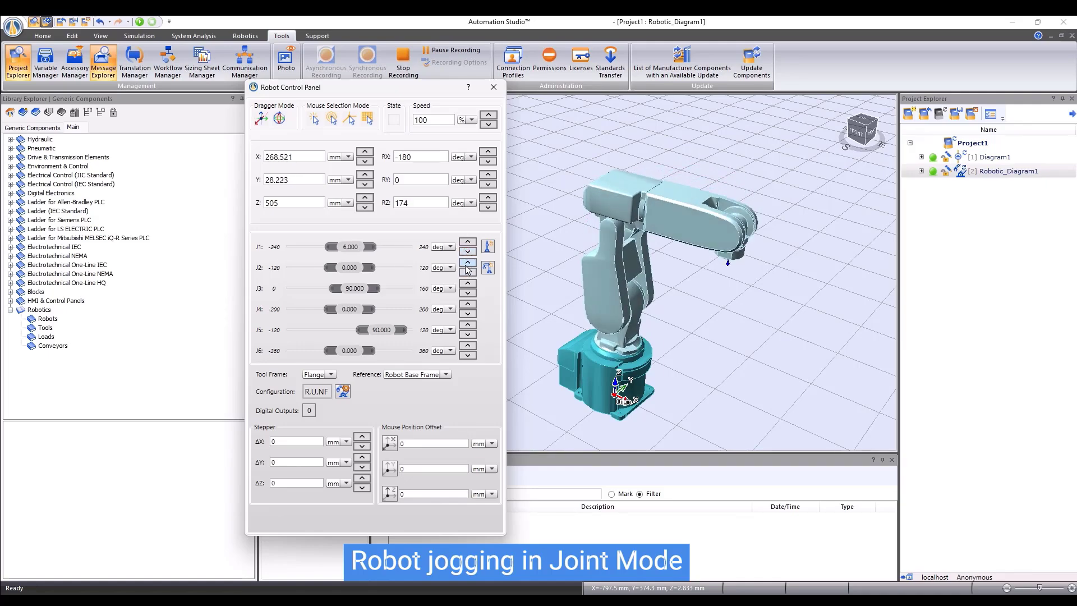
{"action": "left_click", "coordinate": [466, 264]}
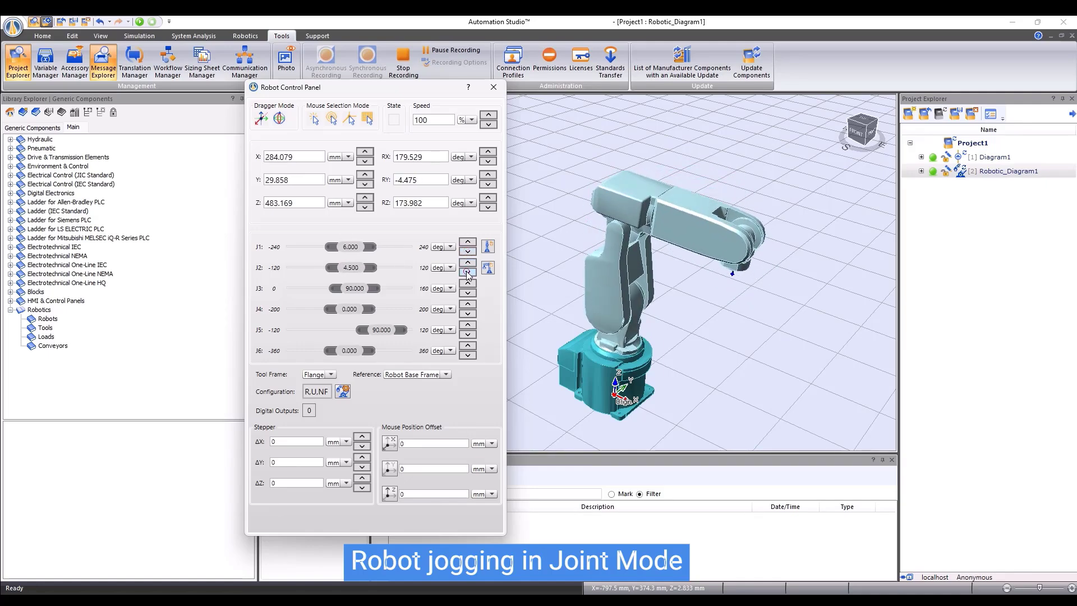
{"action": "left_click", "coordinate": [468, 273]}
{"action": "left_click_drag", "start_coordinate": [378, 295], "coordinate": [367, 355]}
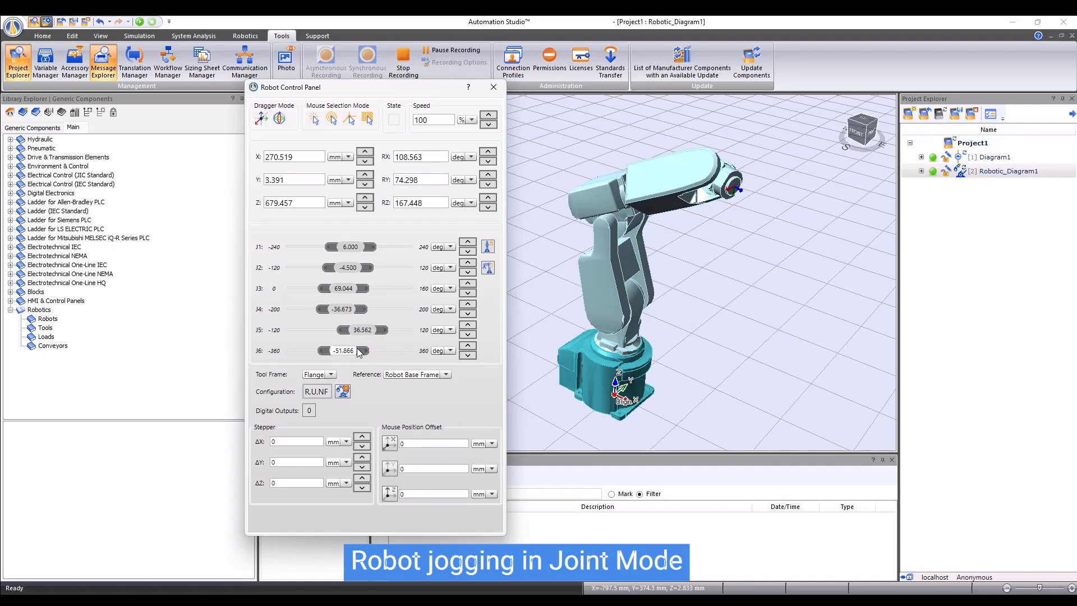
Step: Jog the tool back and forth along X, Y and Z
{"action": "left_click", "coordinate": [365, 156]}
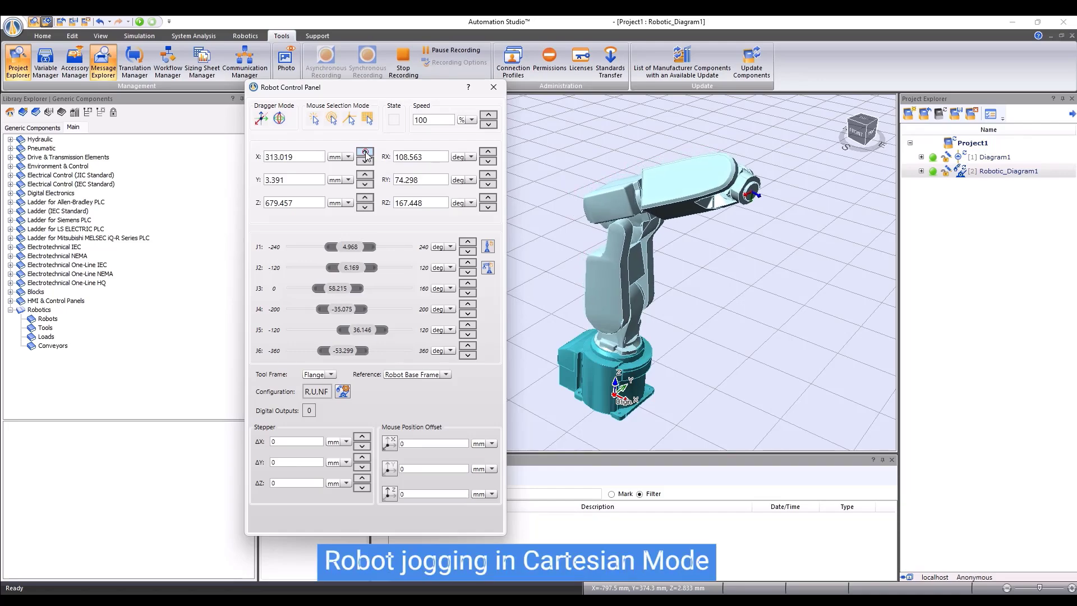
{"action": "left_click", "coordinate": [365, 162]}
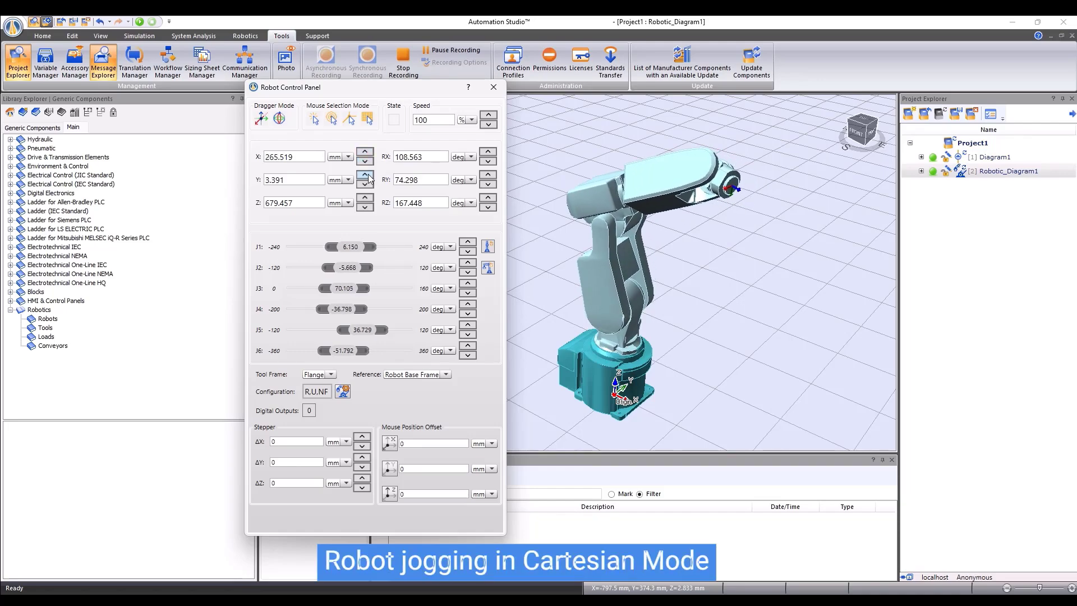
{"action": "left_click", "coordinate": [365, 175]}
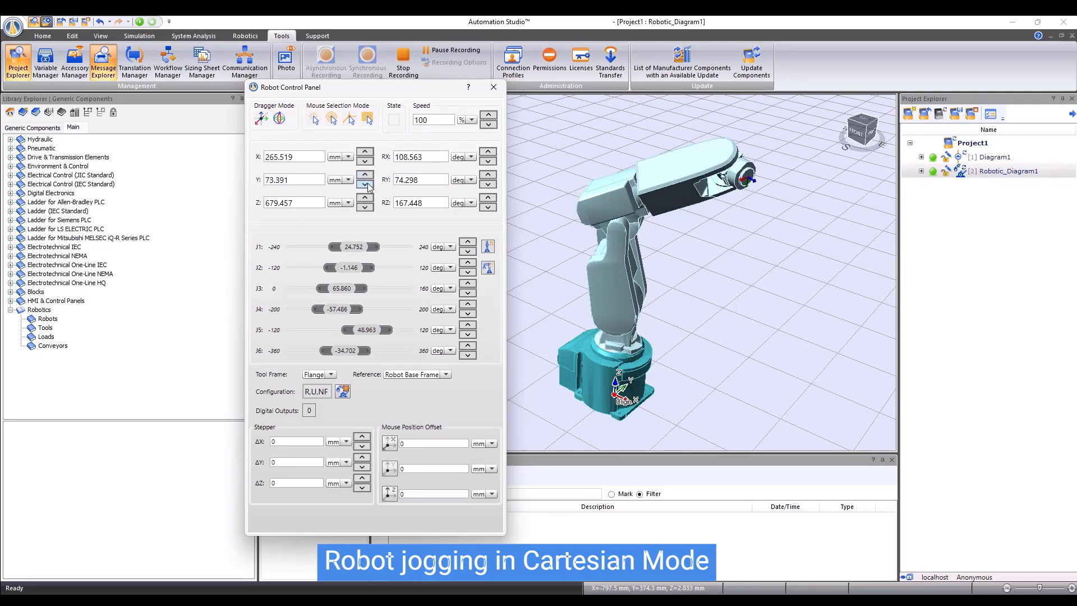
{"action": "left_click", "coordinate": [367, 183]}
{"action": "left_click", "coordinate": [366, 207]}
{"action": "left_click", "coordinate": [365, 207]}
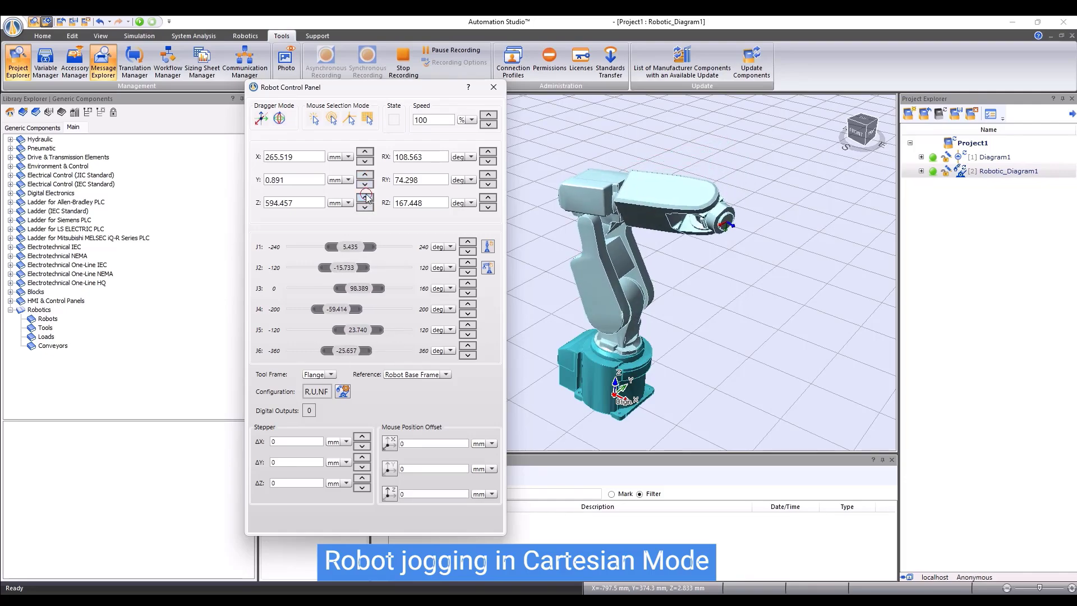
{"action": "left_click", "coordinate": [365, 197]}
Step: Rotate the tool about RX, RY and RZ in both directions
{"action": "left_click", "coordinate": [487, 162]}
{"action": "left_click", "coordinate": [488, 152]}
{"action": "left_click", "coordinate": [488, 153]}
{"action": "left_click", "coordinate": [487, 175]}
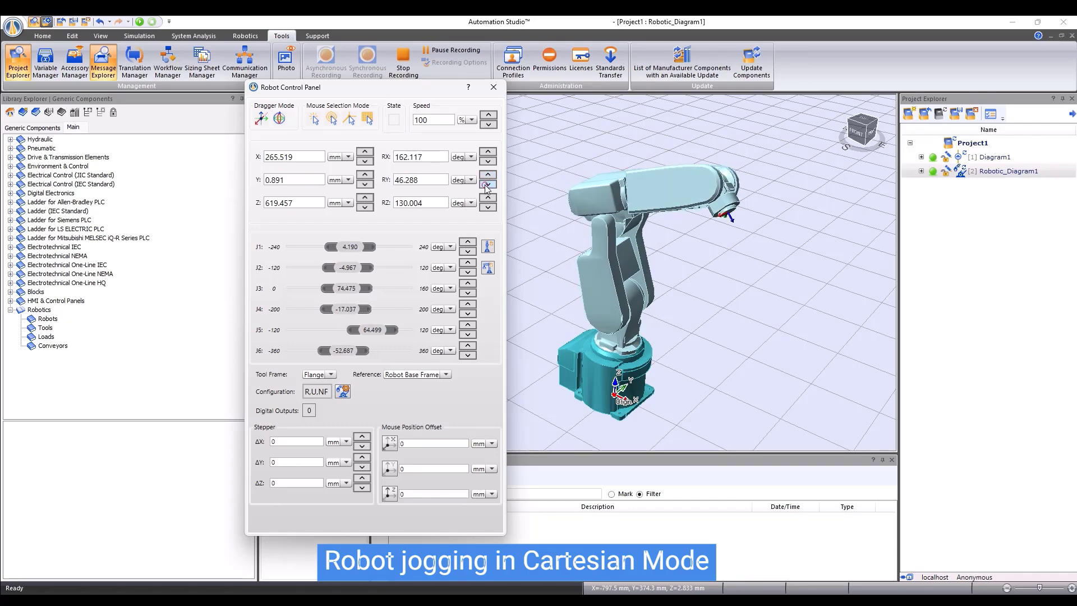
{"action": "left_click", "coordinate": [486, 185]}
{"action": "left_click", "coordinate": [487, 199]}
{"action": "left_click", "coordinate": [486, 207]}
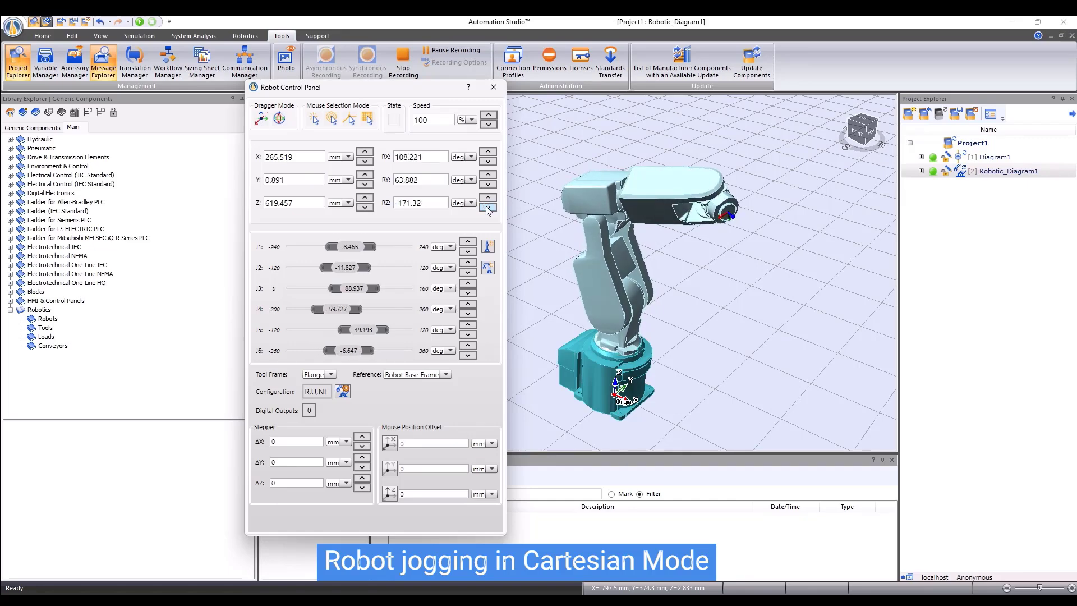
Step: Jog J1 both ways at 20% speed, then send the robot to its home pose
{"action": "left_click", "coordinate": [470, 242]}
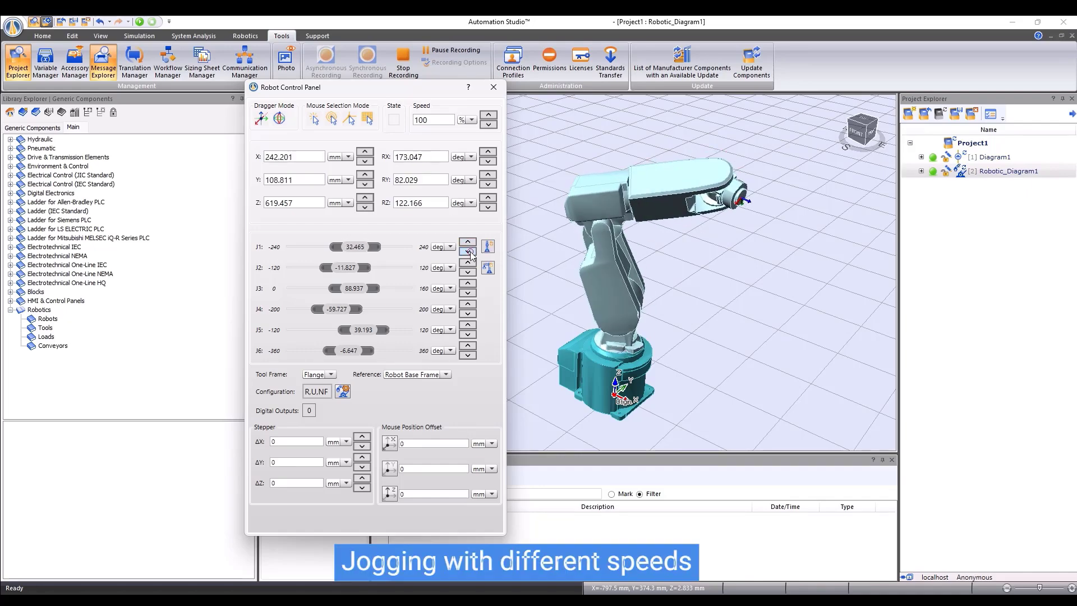
{"action": "left_click", "coordinate": [469, 251]}
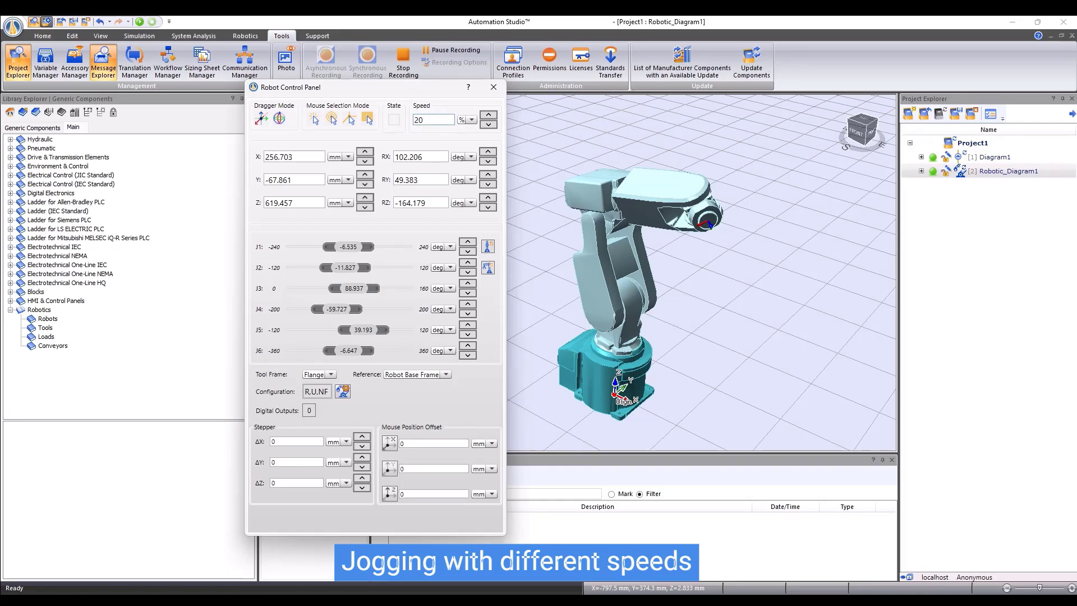
{"action": "left_click", "coordinate": [469, 252]}
{"action": "left_click", "coordinate": [469, 242]}
{"action": "left_click", "coordinate": [468, 242]}
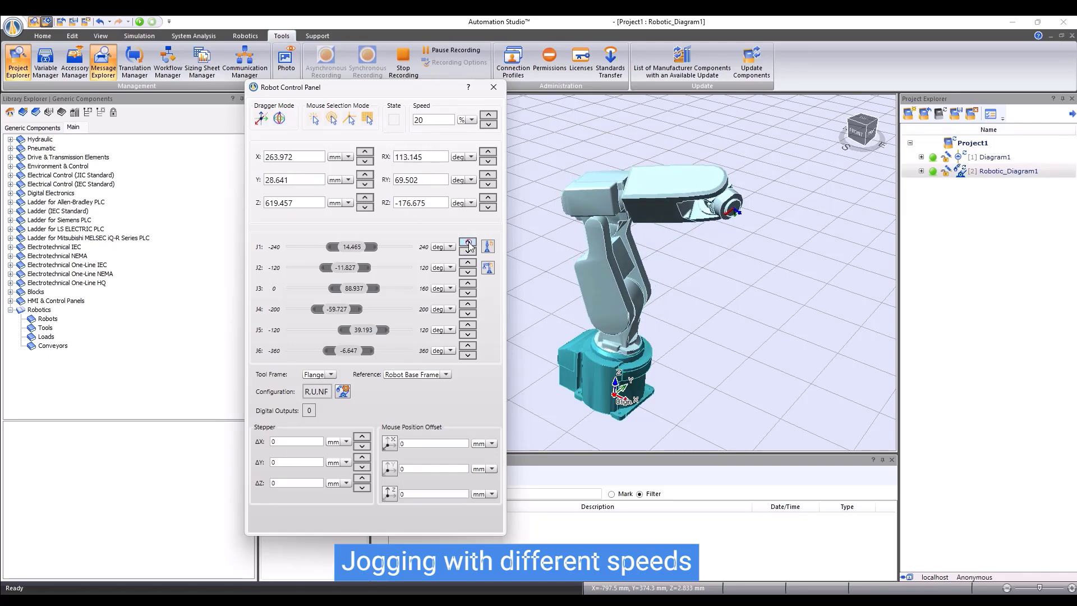
{"action": "left_click", "coordinate": [469, 251]}
{"action": "left_click", "coordinate": [468, 251]}
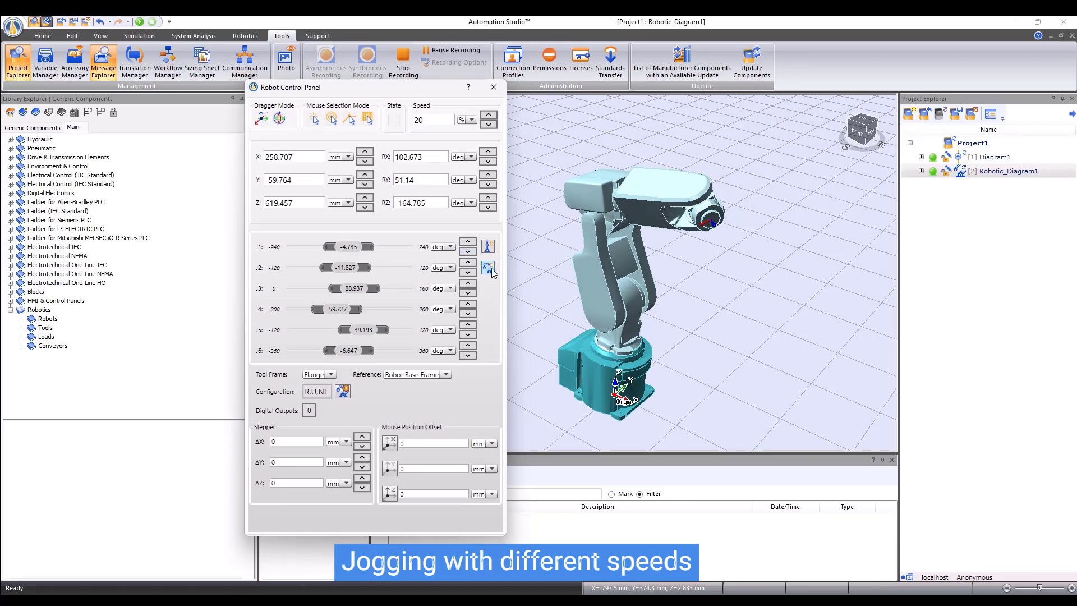
{"action": "left_click", "coordinate": [489, 268]}
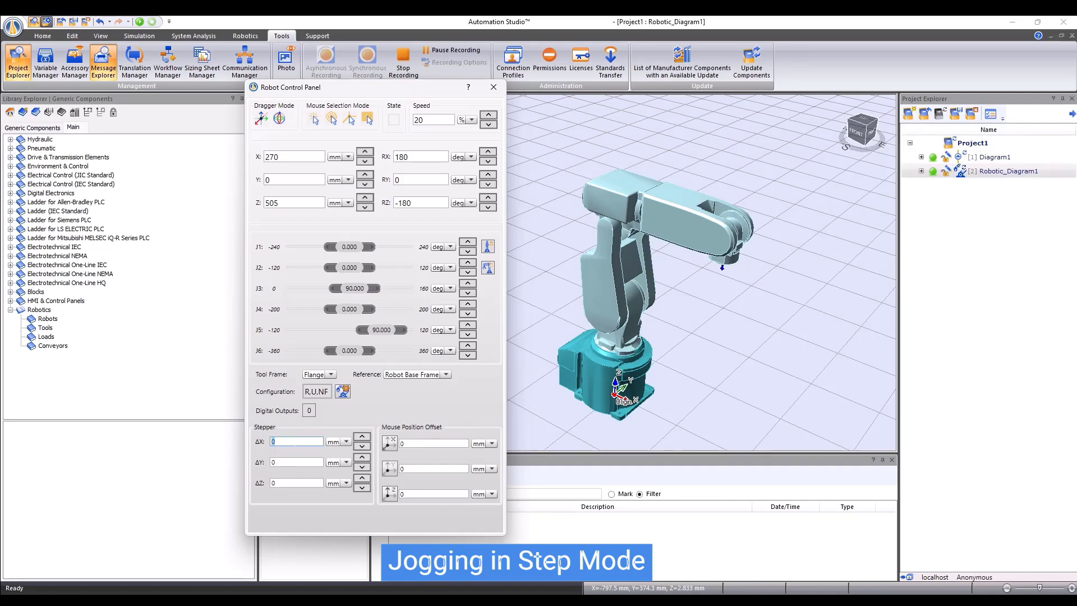
Step: Step the tool three 20 mm increments along X and back to X 270
{"action": "left_click", "coordinate": [361, 437]}
{"action": "left_click", "coordinate": [361, 437]}
{"action": "left_click", "coordinate": [362, 436]}
{"action": "left_click", "coordinate": [361, 437]}
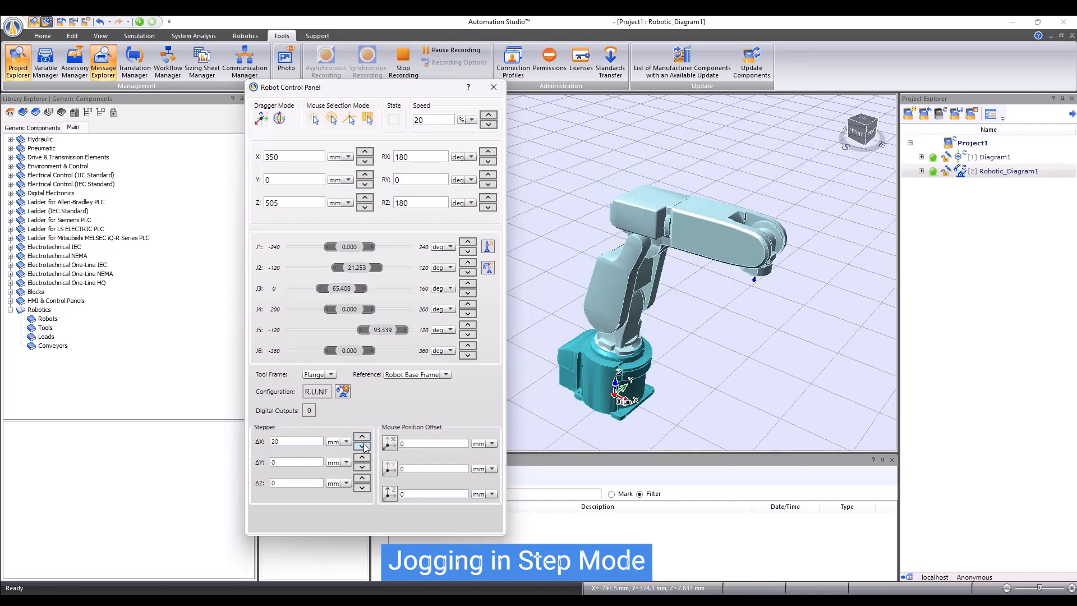
{"action": "left_click", "coordinate": [362, 446]}
{"action": "left_click", "coordinate": [362, 446]}
{"action": "left_click", "coordinate": [362, 446]}
{"action": "left_click", "coordinate": [361, 446]}
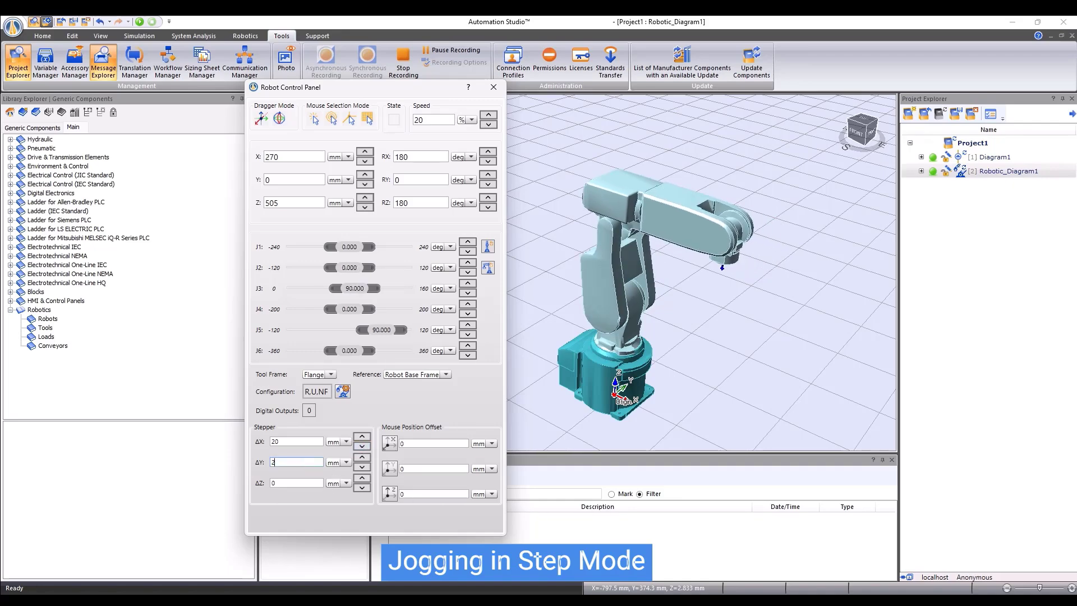
Step: Step the tool to Y 80 in 20 mm increments, then back to Y 0
{"action": "left_click", "coordinate": [361, 458]}
{"action": "left_click", "coordinate": [361, 458]}
{"action": "left_click", "coordinate": [361, 458]}
{"action": "left_click", "coordinate": [362, 458]}
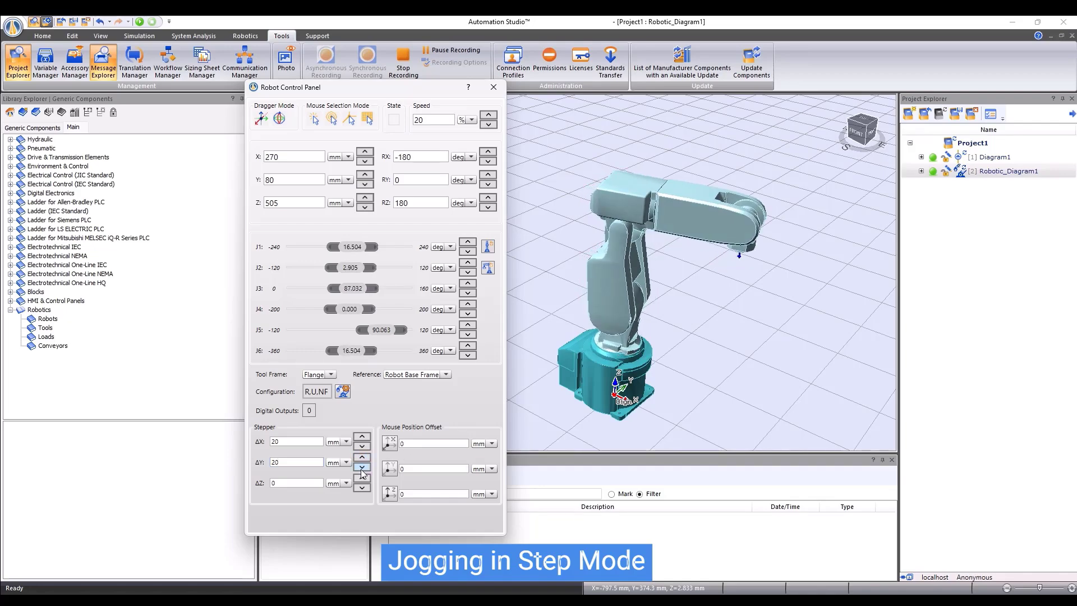
{"action": "left_click", "coordinate": [362, 468]}
{"action": "left_click", "coordinate": [361, 468]}
{"action": "left_click", "coordinate": [362, 468]}
{"action": "left_click", "coordinate": [361, 468]}
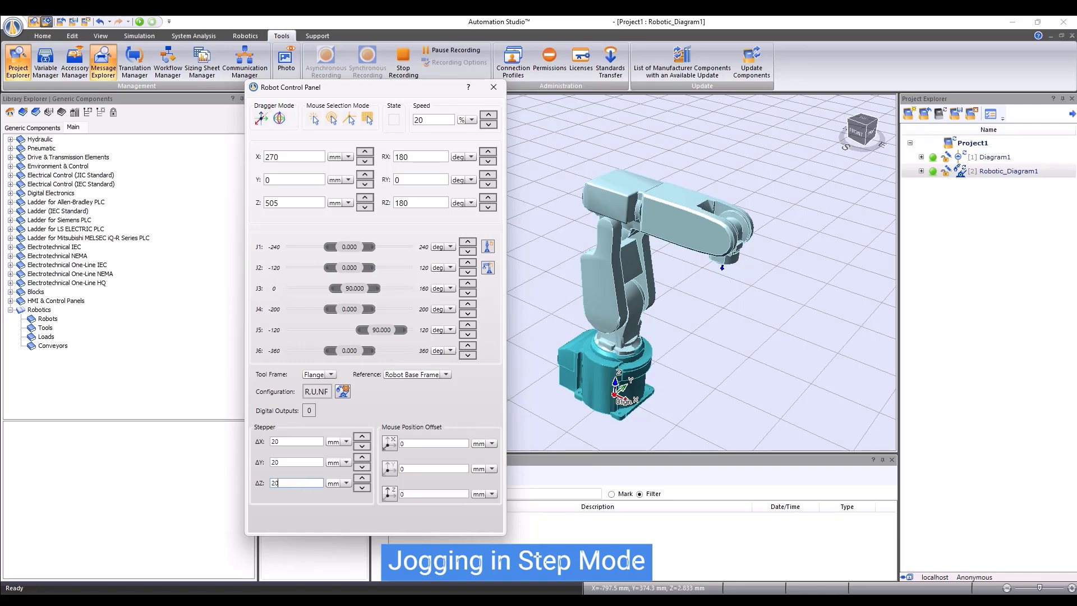
Step: Raise the flange to Z 585 in 20 mm steps, then lower it to Z 505
{"action": "left_click", "coordinate": [361, 477]}
{"action": "left_click", "coordinate": [362, 478]}
{"action": "left_click", "coordinate": [361, 478]}
{"action": "left_click", "coordinate": [362, 478]}
{"action": "left_click", "coordinate": [361, 487]}
{"action": "left_click", "coordinate": [361, 488]}
{"action": "left_click", "coordinate": [361, 488]}
{"action": "left_click", "coordinate": [361, 487]}
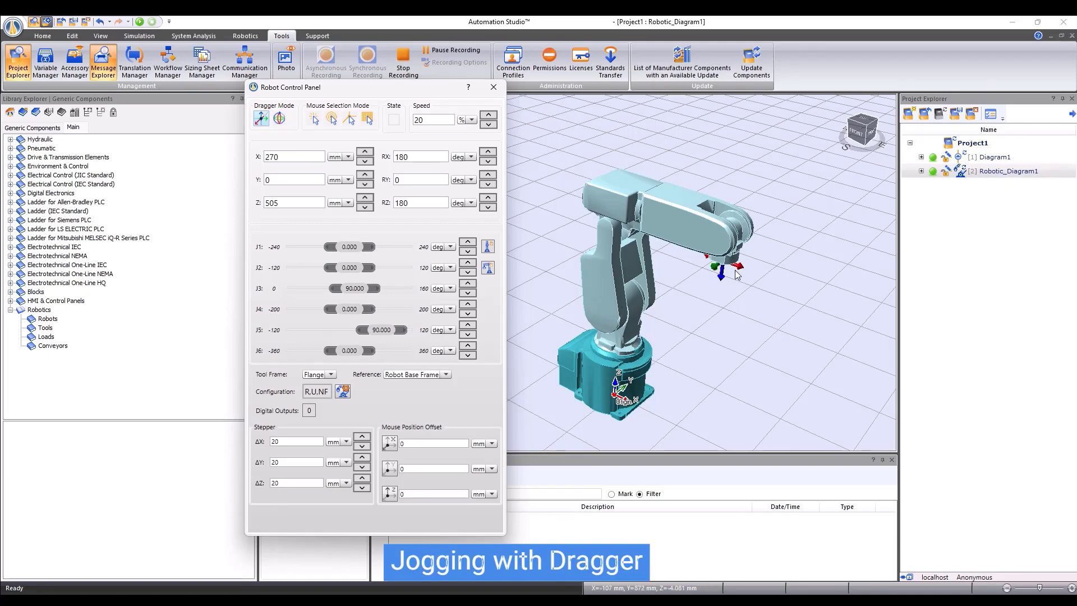
Step: Drag the flange along X in the 3D view, then switch to Rotation mode and rotate it about X
{"action": "left_click_drag", "start_coordinate": [736, 272], "coordinate": [723, 294]}
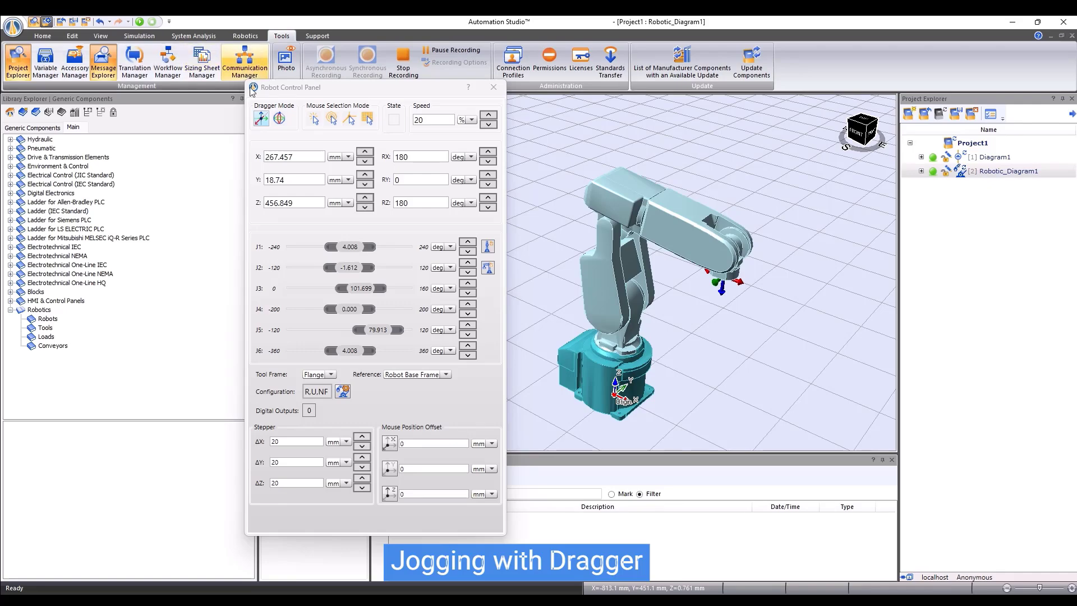
{"action": "left_click", "coordinate": [280, 120]}
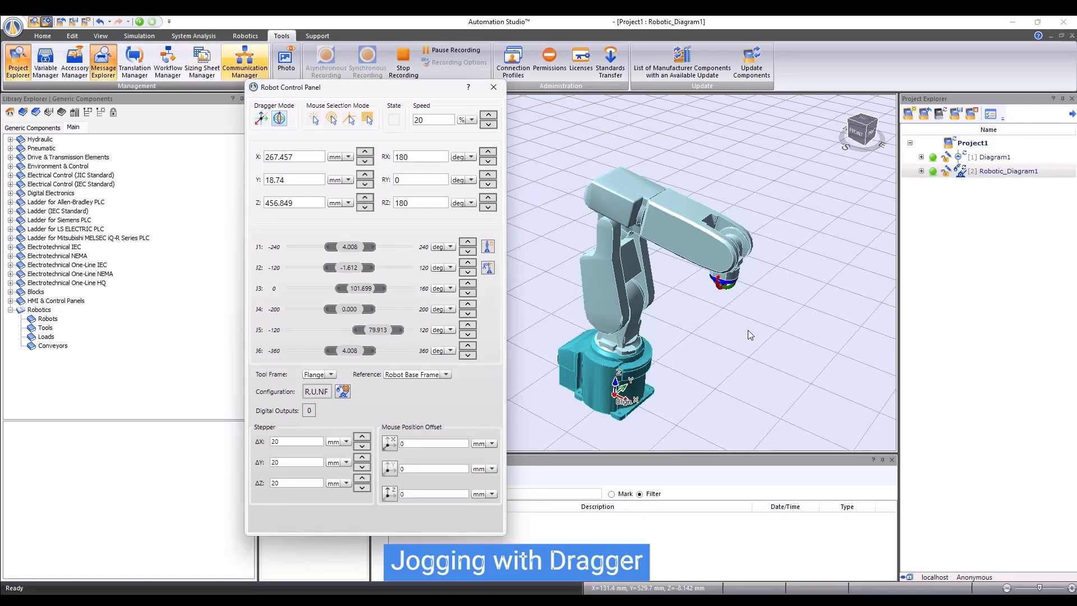
{"action": "scroll", "coordinate": [726, 283], "scroll_direction": "up", "scroll_amount": 5}
{"action": "scroll", "coordinate": [724, 282], "scroll_direction": "down", "scroll_amount": 2}
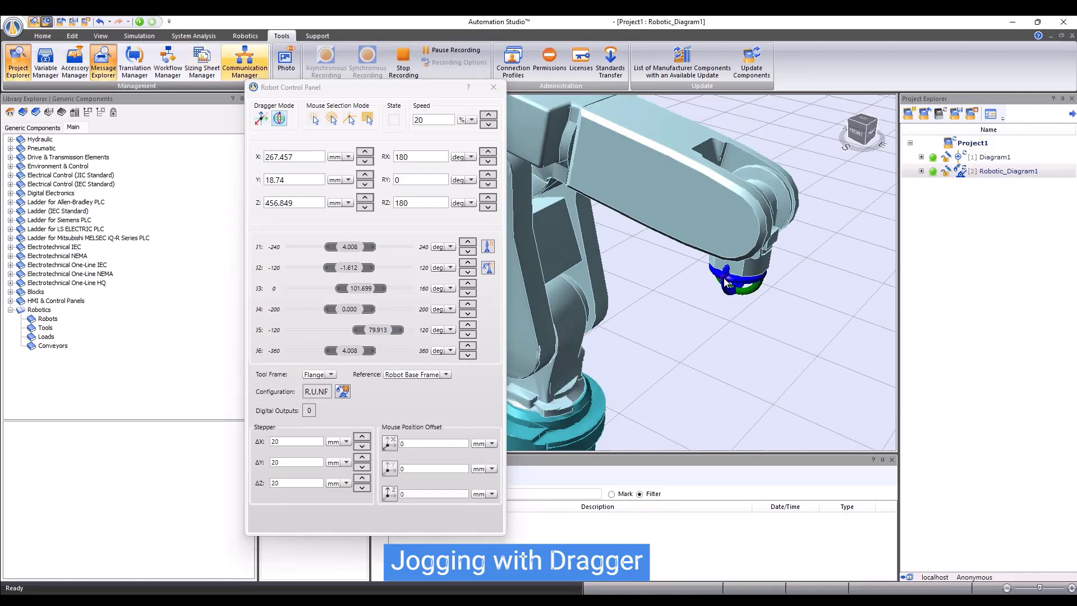
{"action": "left_click_drag", "start_coordinate": [725, 282], "coordinate": [765, 289]}
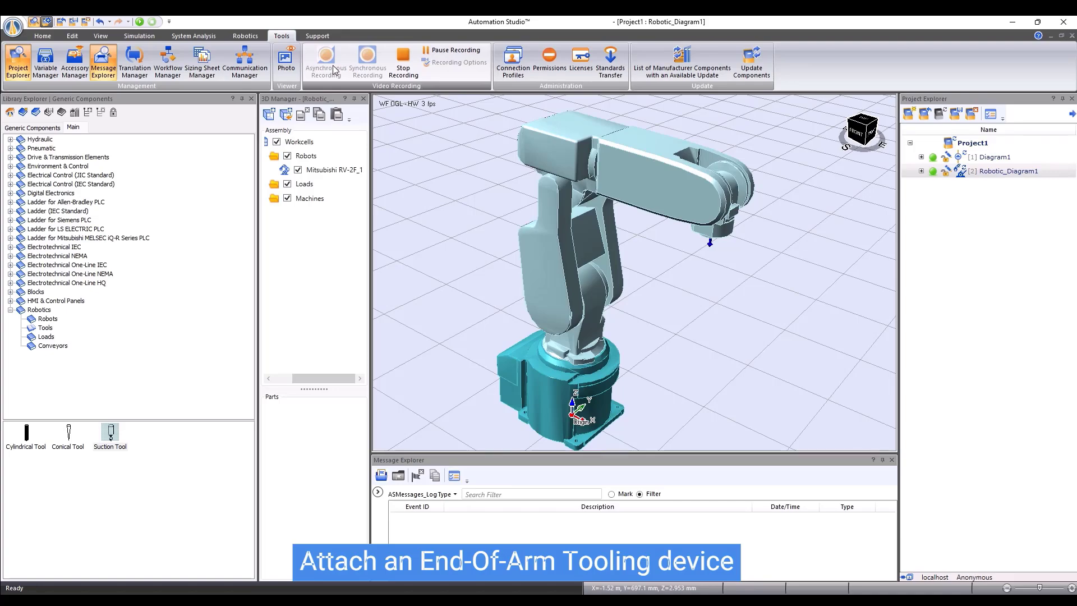
Step: Drag the Suction Tool from the Library Explorer onto the robot flange and select it
{"action": "left_click", "coordinate": [111, 439]}
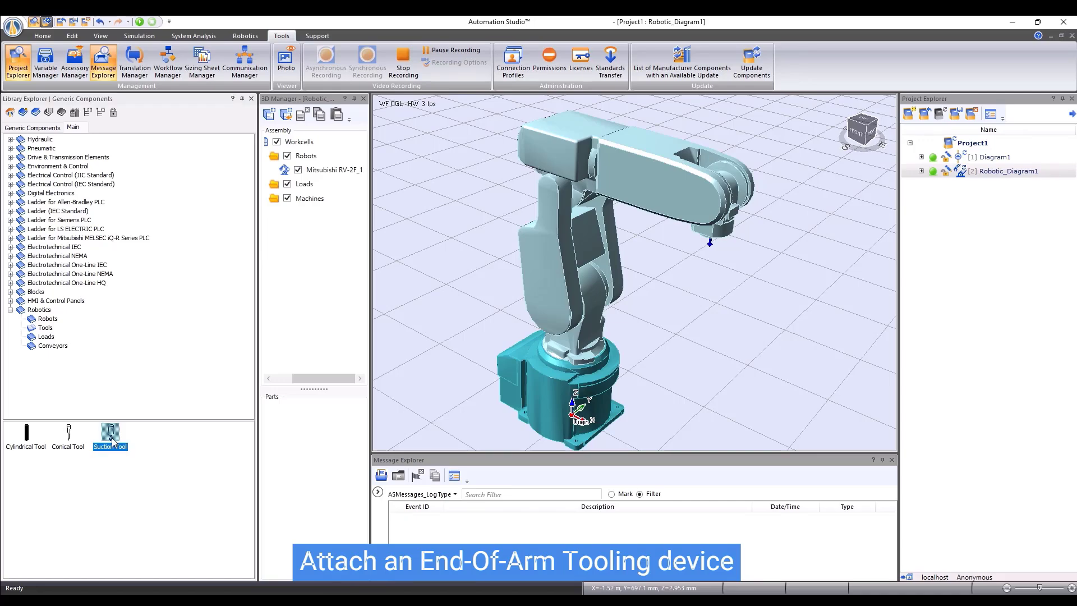
{"action": "left_click_drag", "start_coordinate": [111, 439], "coordinate": [543, 288]}
{"action": "scroll", "coordinate": [724, 277], "scroll_direction": "up", "scroll_amount": 5}
{"action": "left_click", "coordinate": [682, 232]}
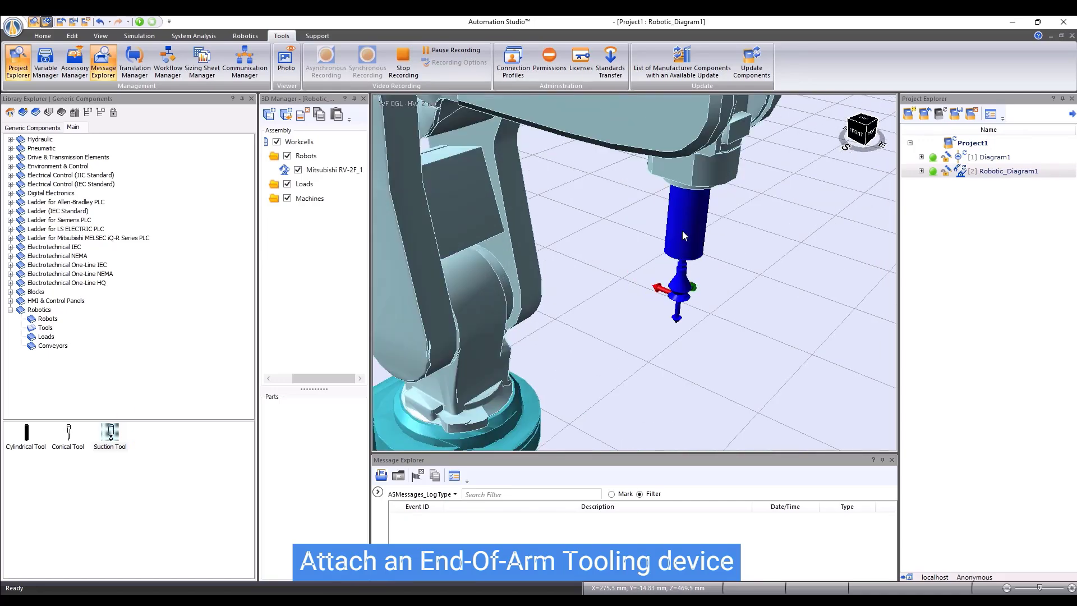
Step: Change the suction tool's Height to 50 mm in its Properties and close the window
{"action": "right_click", "coordinate": [682, 231]}
{"action": "left_click", "coordinate": [719, 254]}
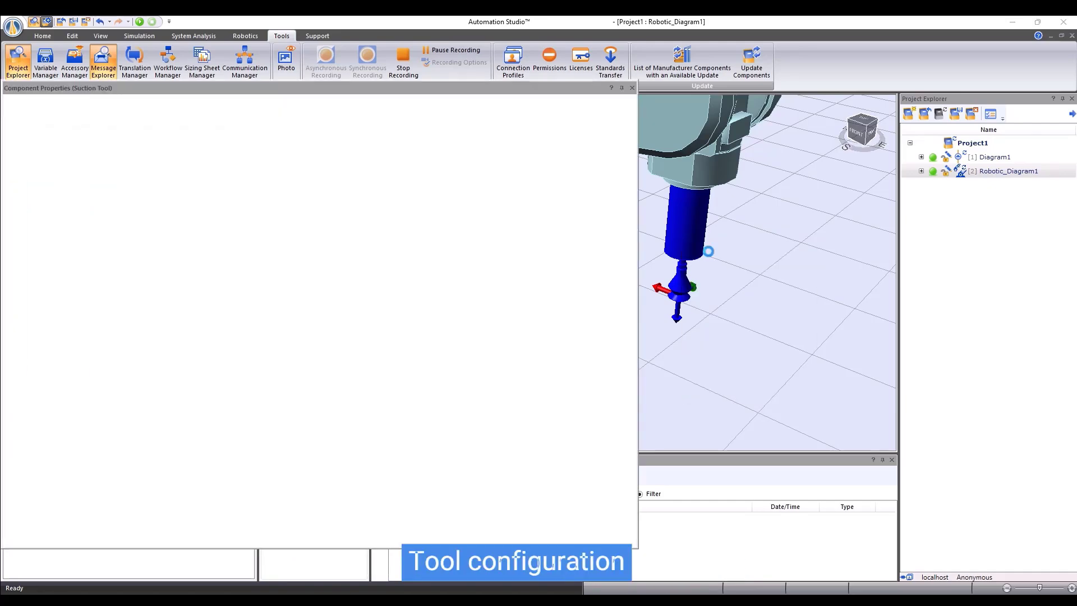
{"action": "left_click_drag", "start_coordinate": [454, 89], "coordinate": [449, 87]}
{"action": "left_click", "coordinate": [415, 198]}
{"action": "type", "text": "50"}
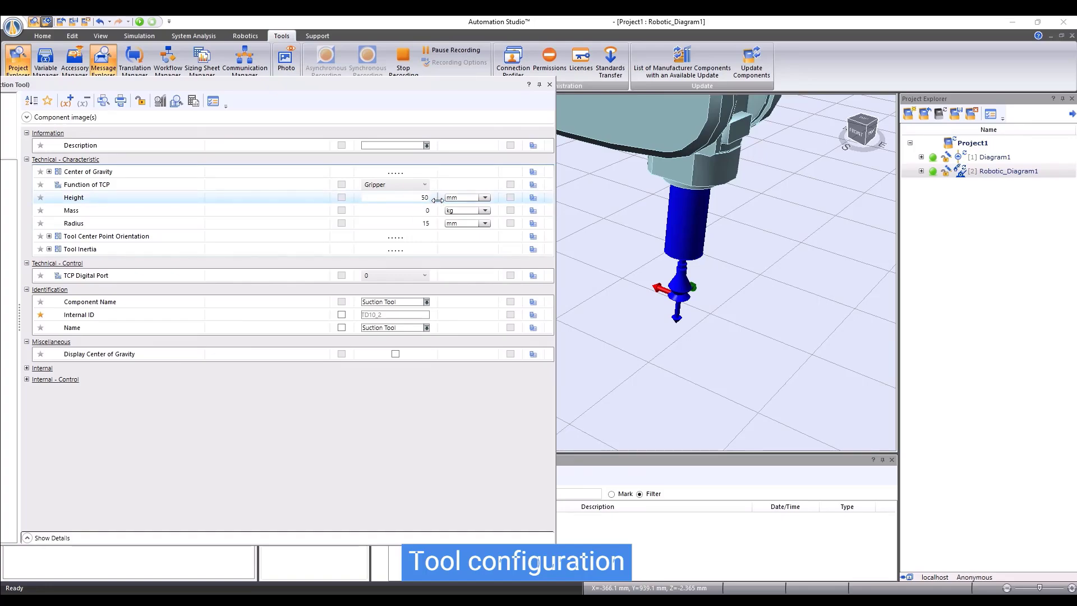
{"action": "key", "text": "Tab"}
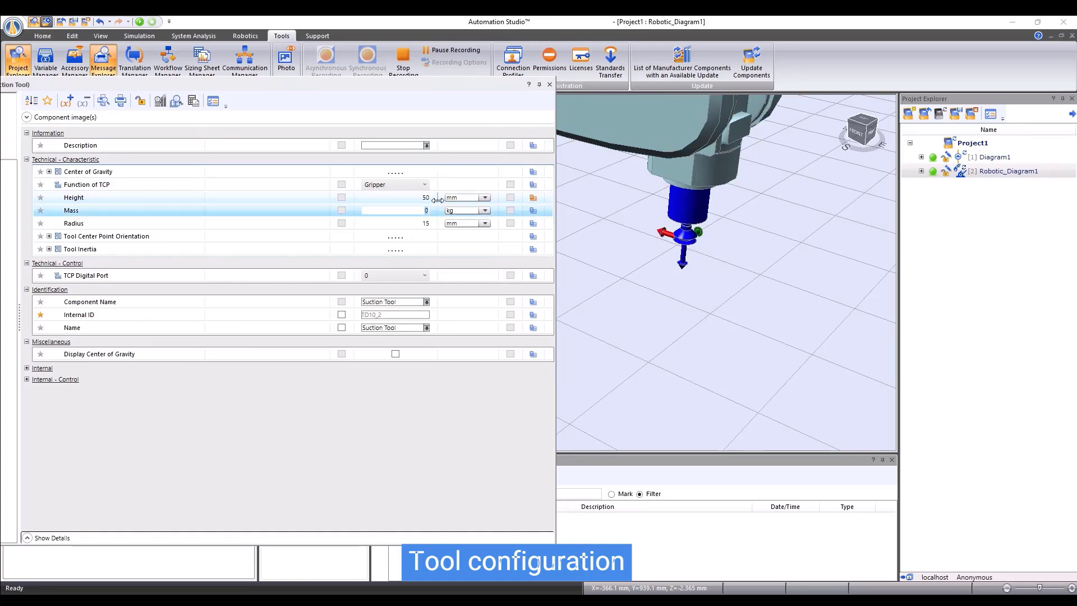
{"action": "left_click", "coordinate": [550, 85]}
{"action": "scroll", "coordinate": [625, 258], "scroll_direction": "down", "scroll_amount": 5}
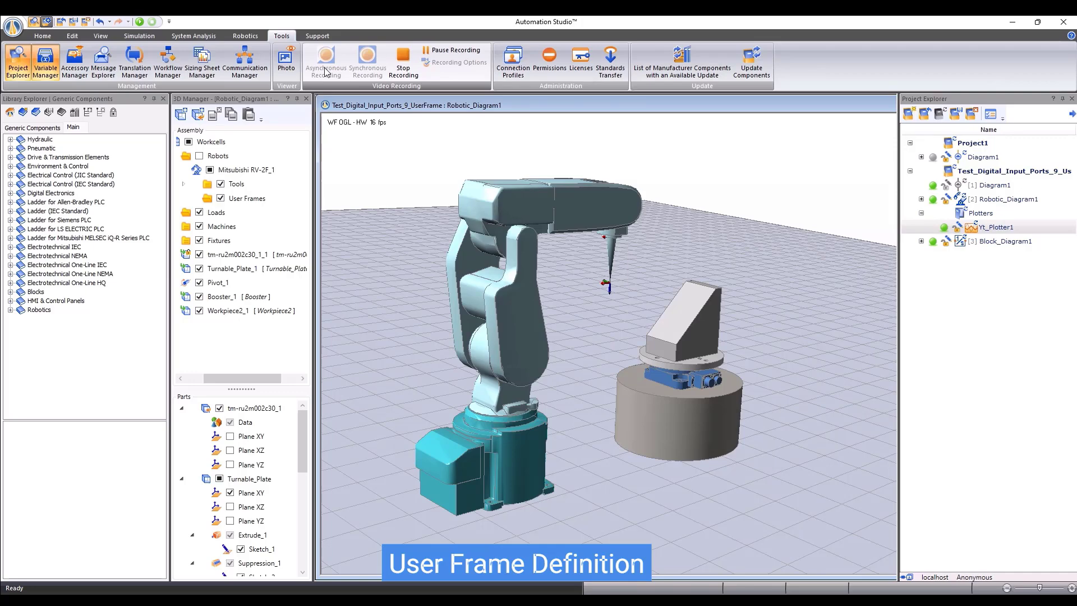
Step: With the robot selected, start Robotics > User Frames > User Frame by Clicking on 3 Points
{"action": "left_click", "coordinate": [527, 353]}
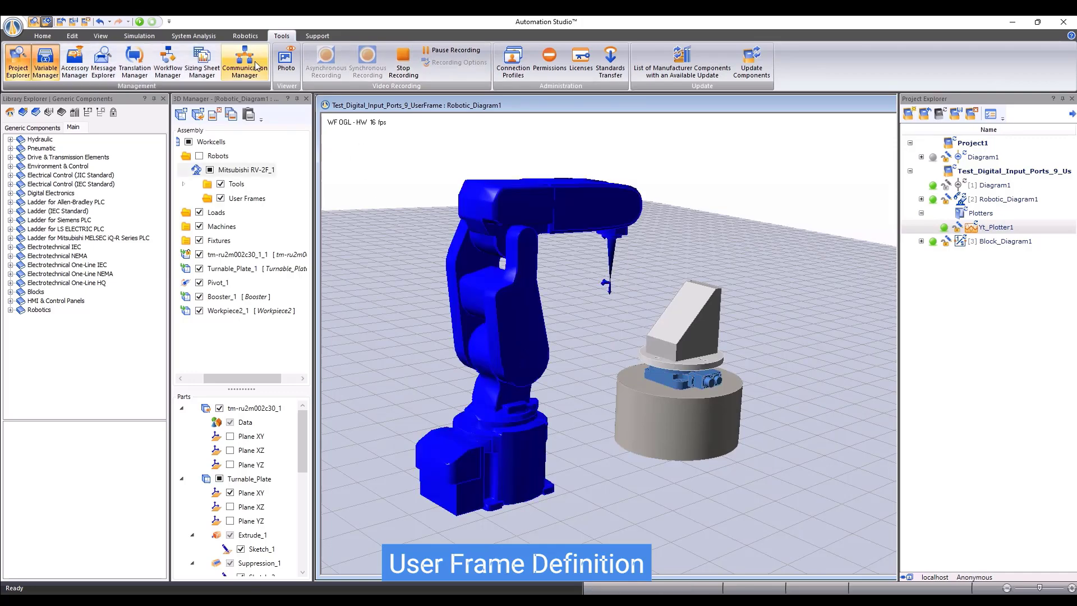
{"action": "left_click", "coordinate": [245, 35]}
{"action": "left_click", "coordinate": [209, 76]}
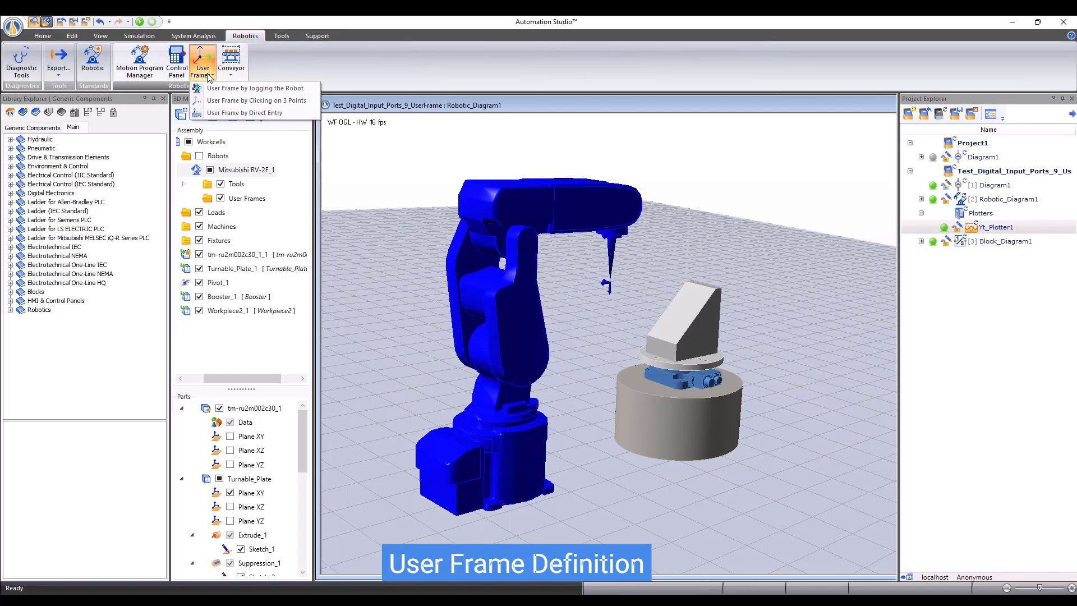
{"action": "left_click", "coordinate": [227, 101]}
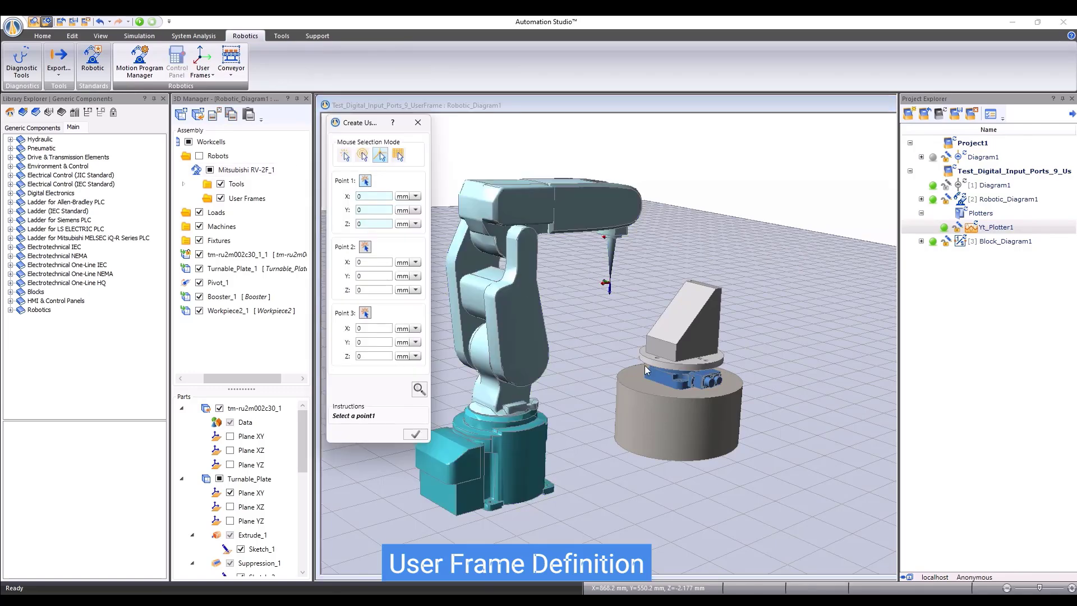
{"action": "scroll", "coordinate": [682, 354], "scroll_direction": "up", "scroll_amount": 5}
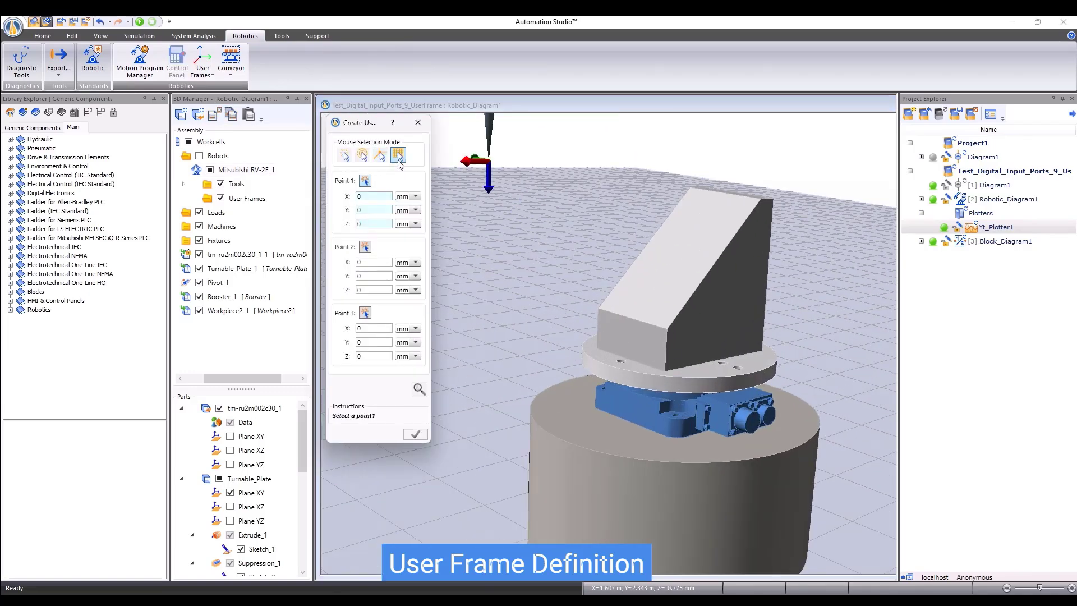
Step: Pick three edge points on the slanted workpiece to create User Frame_1
{"action": "left_click", "coordinate": [381, 159]}
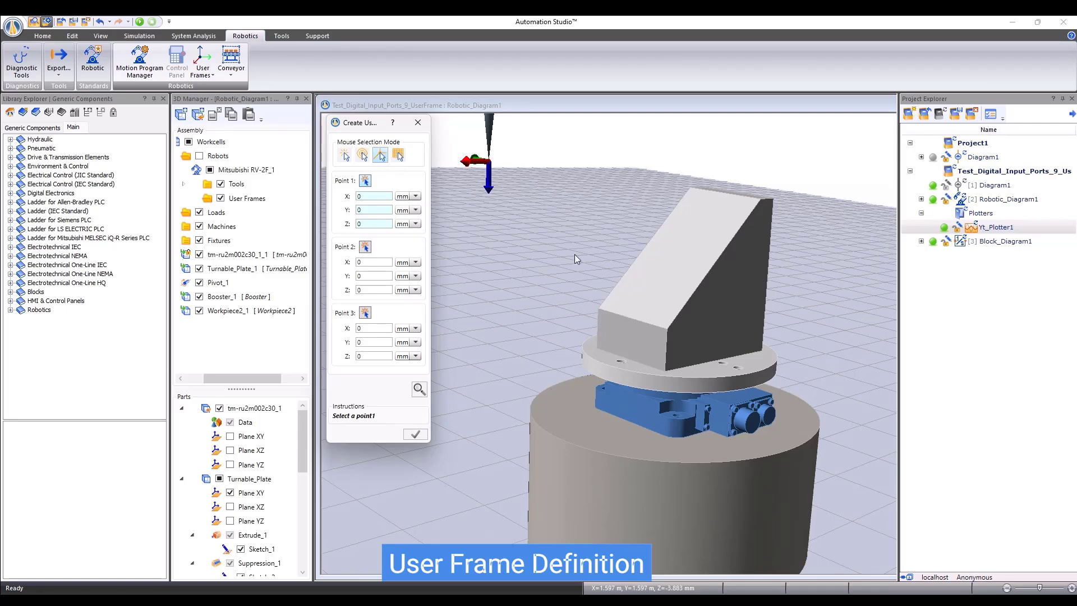
{"action": "left_click", "coordinate": [688, 300]}
{"action": "left_click", "coordinate": [705, 277]}
{"action": "left_click", "coordinate": [646, 324]}
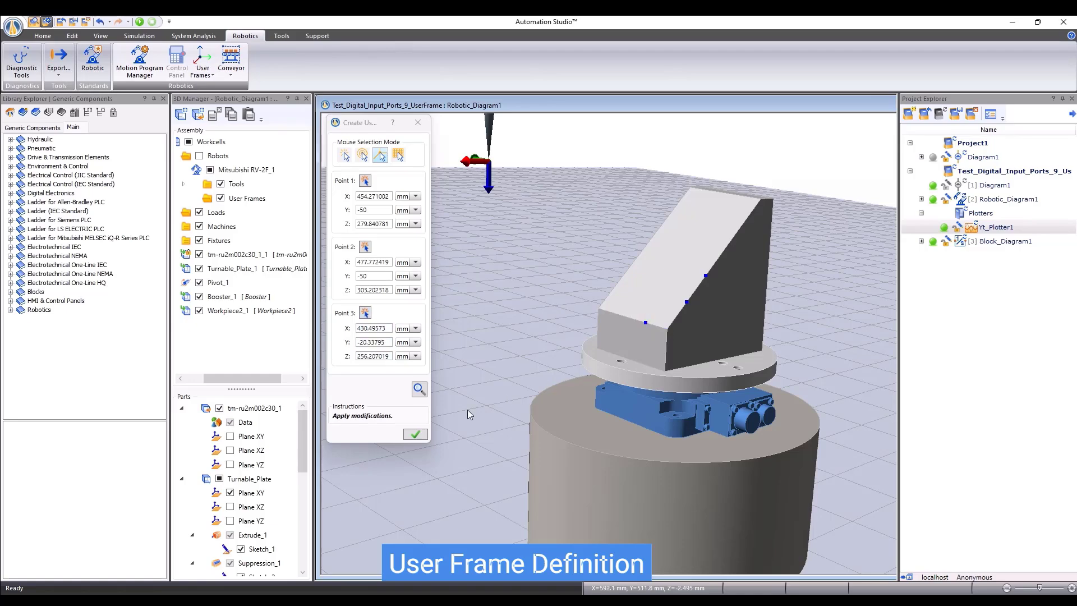
{"action": "left_click", "coordinate": [415, 435]}
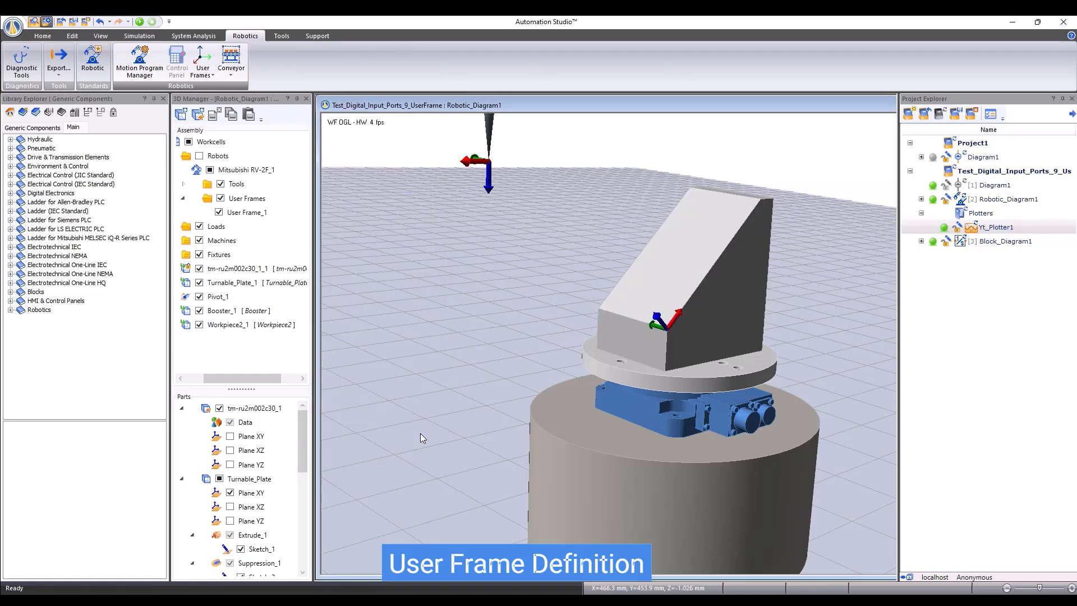
{"action": "middle_click_drag", "start_coordinate": [639, 377], "coordinate": [574, 428]}
Step: Open the robot's control panel and set the jog Reference to User Frame_1
{"action": "scroll", "coordinate": [575, 428], "scroll_direction": "down", "scroll_amount": 3}
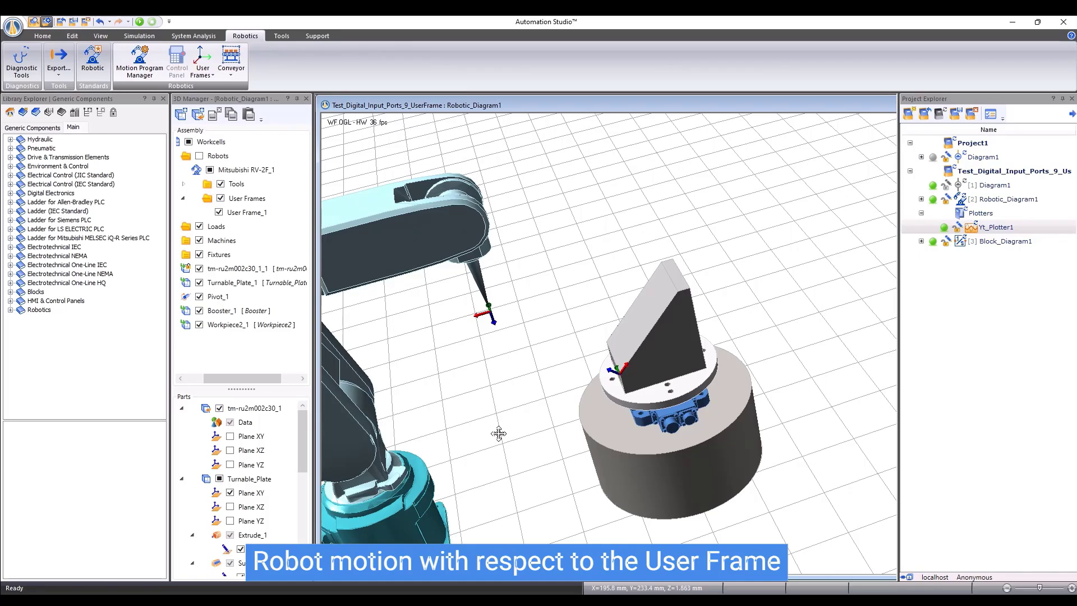
{"action": "middle_click_drag", "start_coordinate": [498, 436], "coordinate": [575, 408]}
{"action": "scroll", "coordinate": [575, 408], "scroll_direction": "up", "scroll_amount": 2}
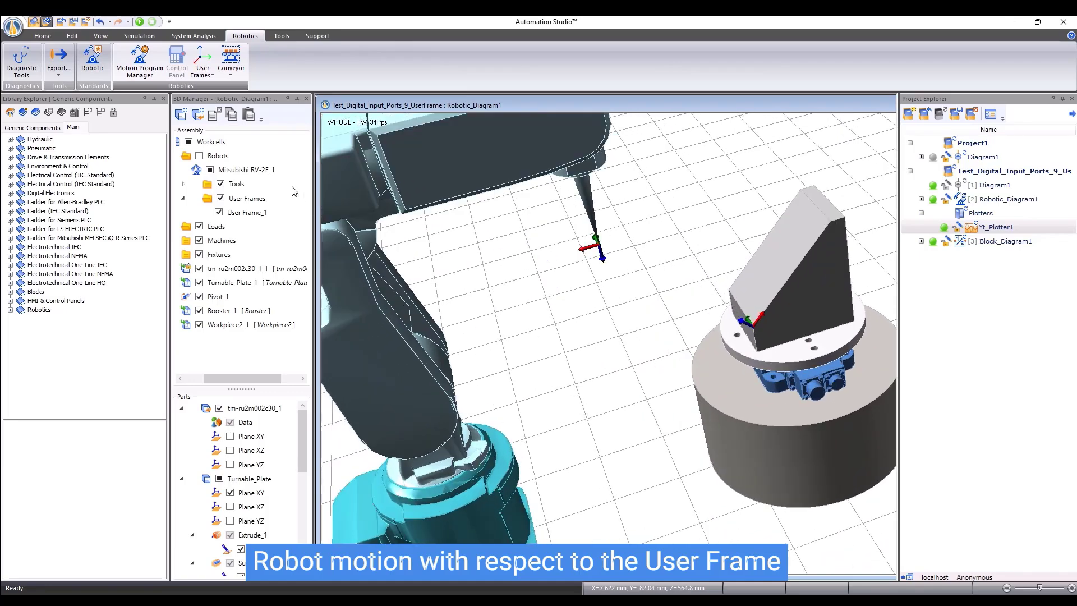
{"action": "left_click", "coordinate": [265, 175]}
{"action": "right_click", "coordinate": [265, 175]}
{"action": "key", "text": "Escape"}
{"action": "left_click", "coordinate": [177, 60]}
{"action": "left_click_drag", "start_coordinate": [405, 140], "coordinate": [311, 140]}
{"action": "left_click", "coordinate": [358, 424]}
{"action": "left_click", "coordinate": [355, 446]}
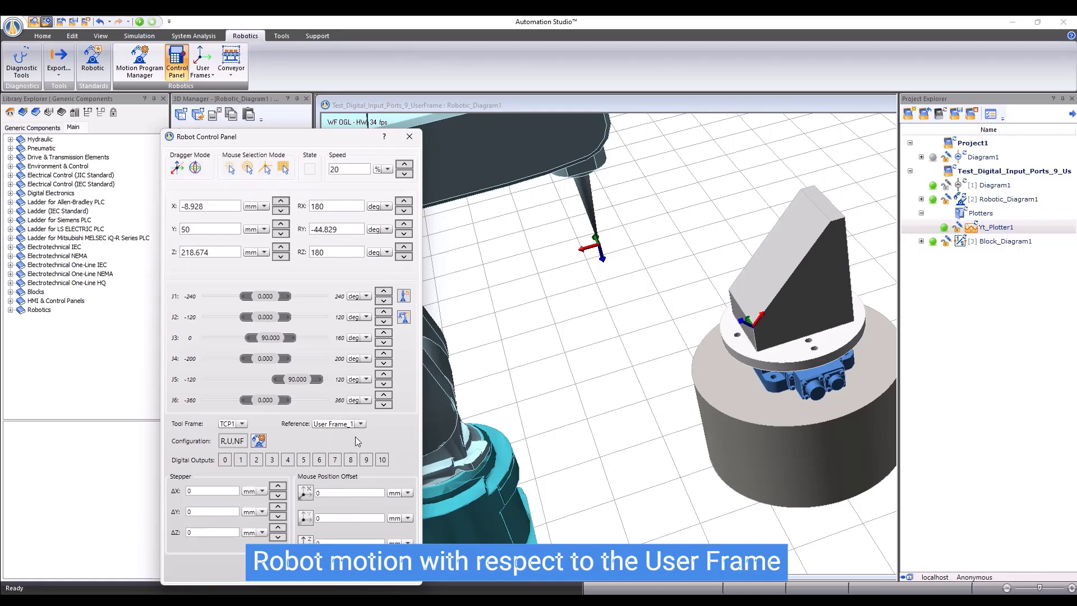
Step: Place the tool tip on the workpiece face, then drag it along the frame's X and Y axes
{"action": "left_click", "coordinate": [230, 168]}
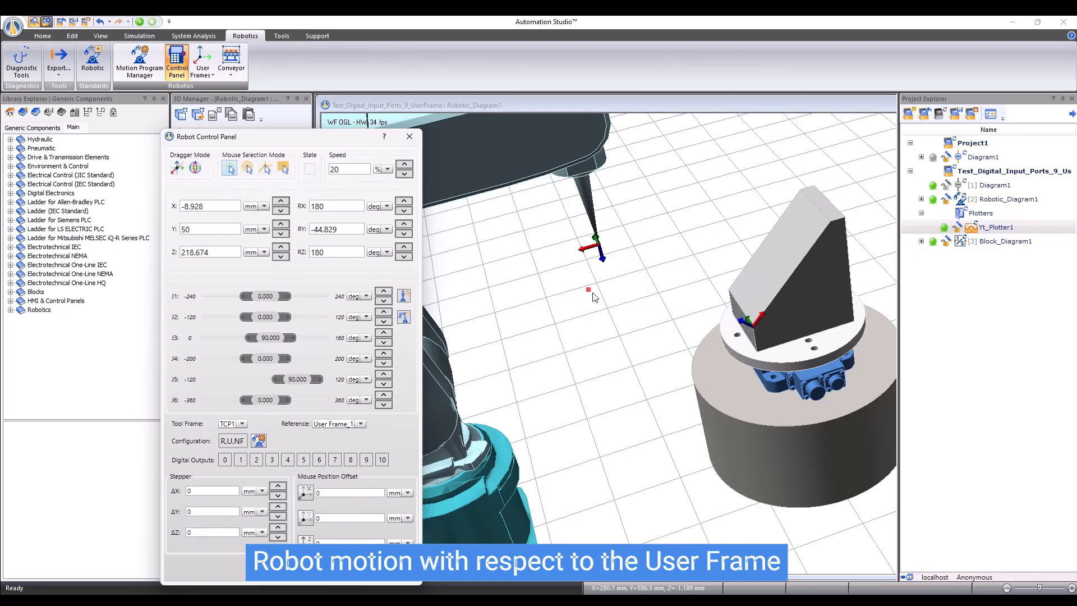
{"action": "left_click", "coordinate": [756, 308]}
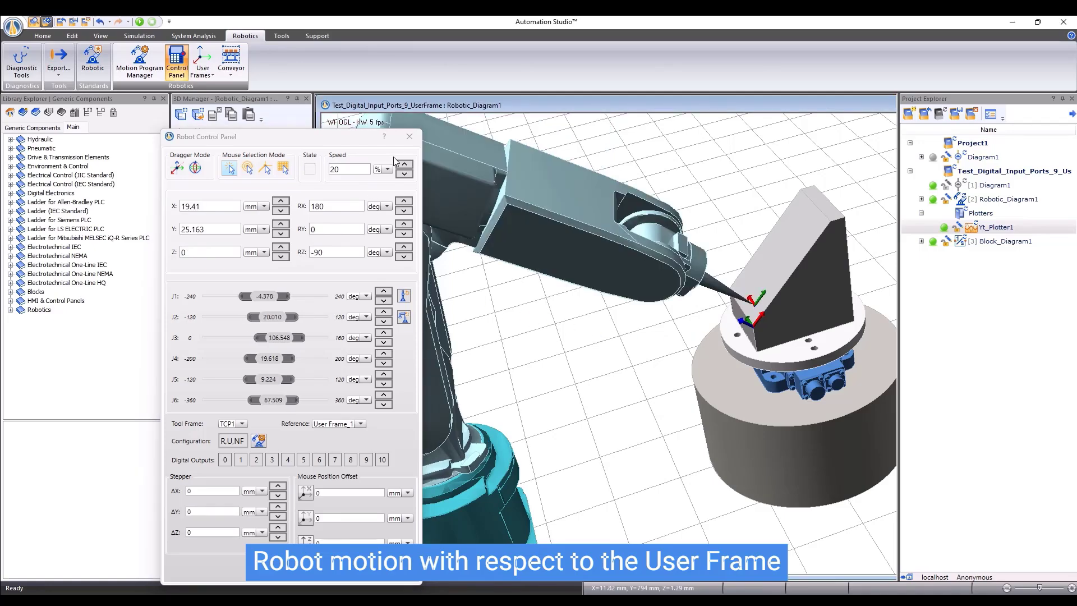
{"action": "left_click", "coordinate": [178, 167]}
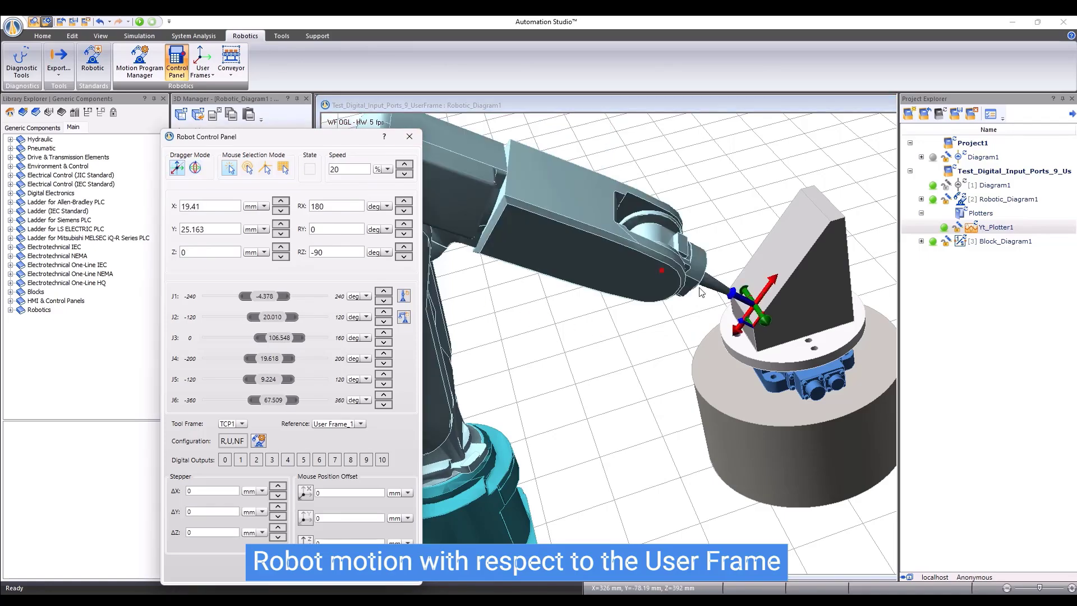
{"action": "scroll", "coordinate": [756, 311], "scroll_direction": "up", "scroll_amount": 3}
{"action": "middle_click_drag", "start_coordinate": [756, 311], "coordinate": [771, 284]}
{"action": "left_click_drag", "start_coordinate": [771, 284], "coordinate": [792, 259]}
{"action": "left_click_drag", "start_coordinate": [792, 311], "coordinate": [750, 278]}
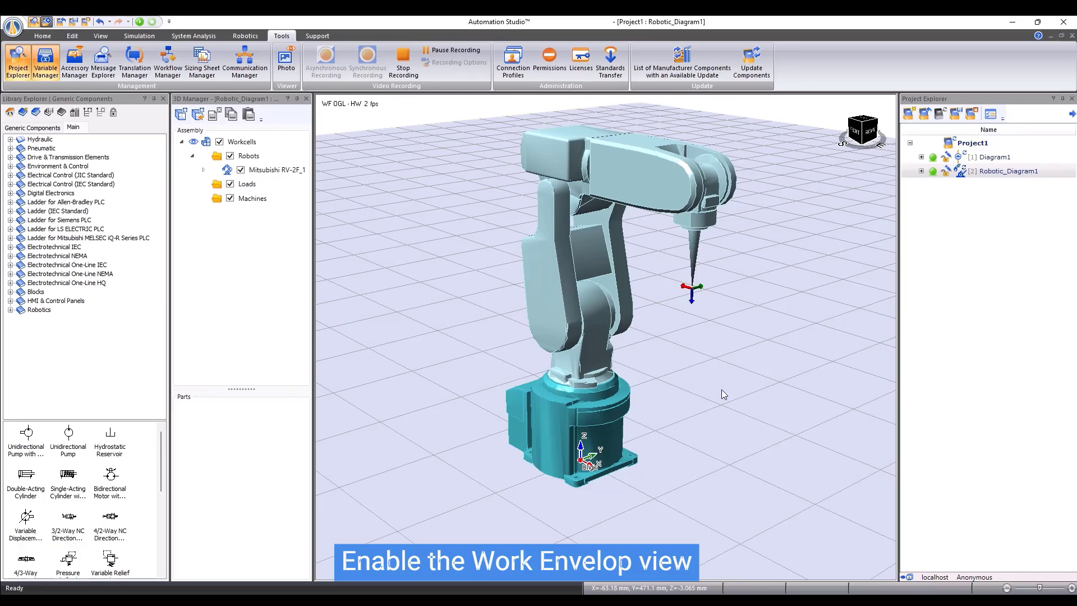
Step: Set the robot's Display 2D work envelope outline property to Wrist and close Properties
{"action": "left_click", "coordinate": [561, 314]}
{"action": "right_click", "coordinate": [560, 314]}
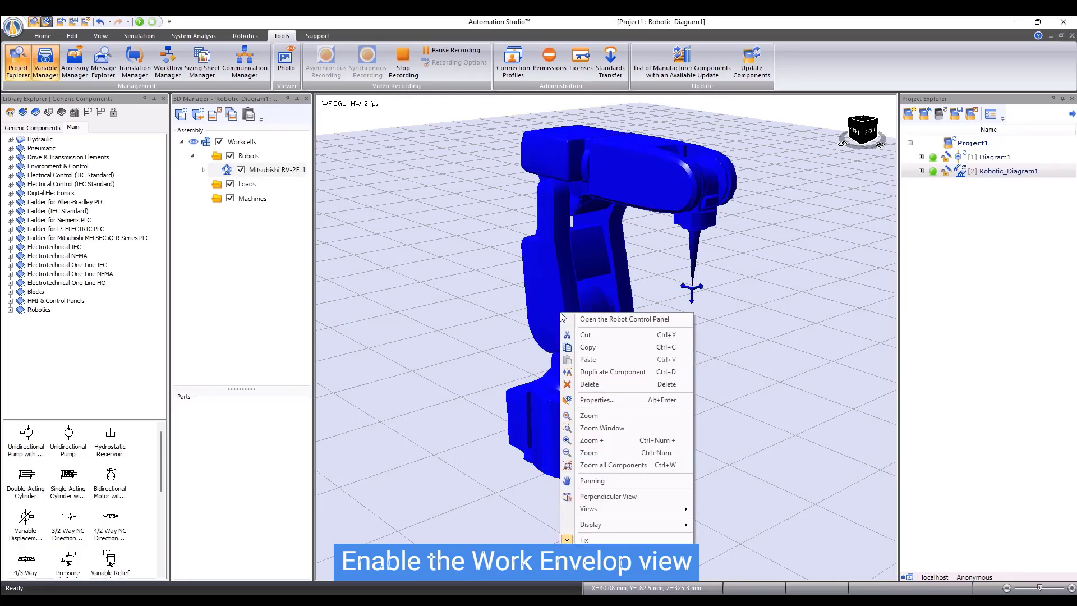
{"action": "left_click", "coordinate": [593, 402]}
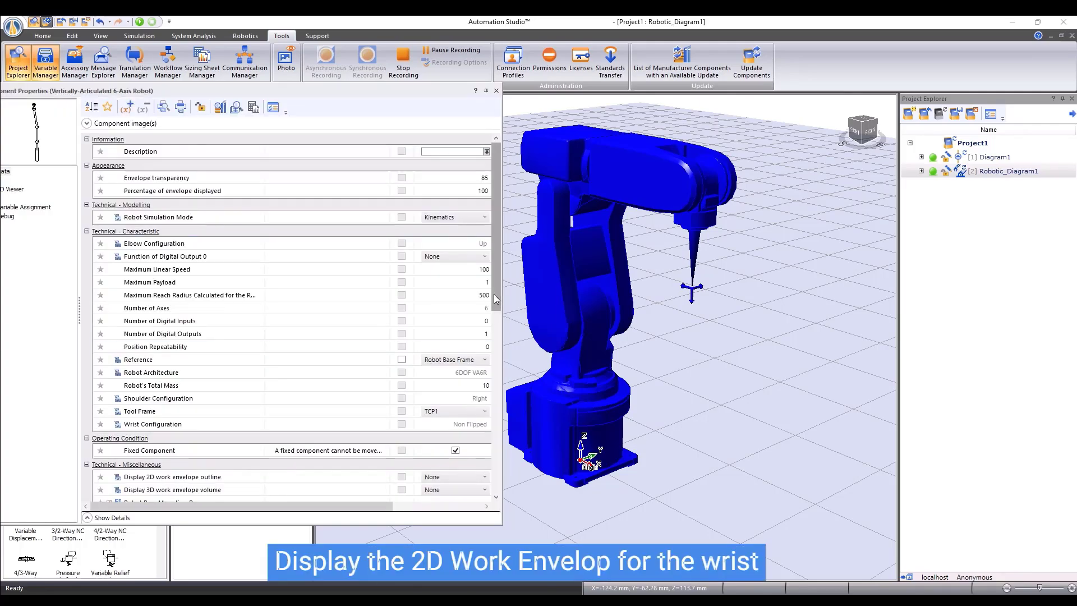
{"action": "left_click_drag", "start_coordinate": [497, 301], "coordinate": [499, 387]}
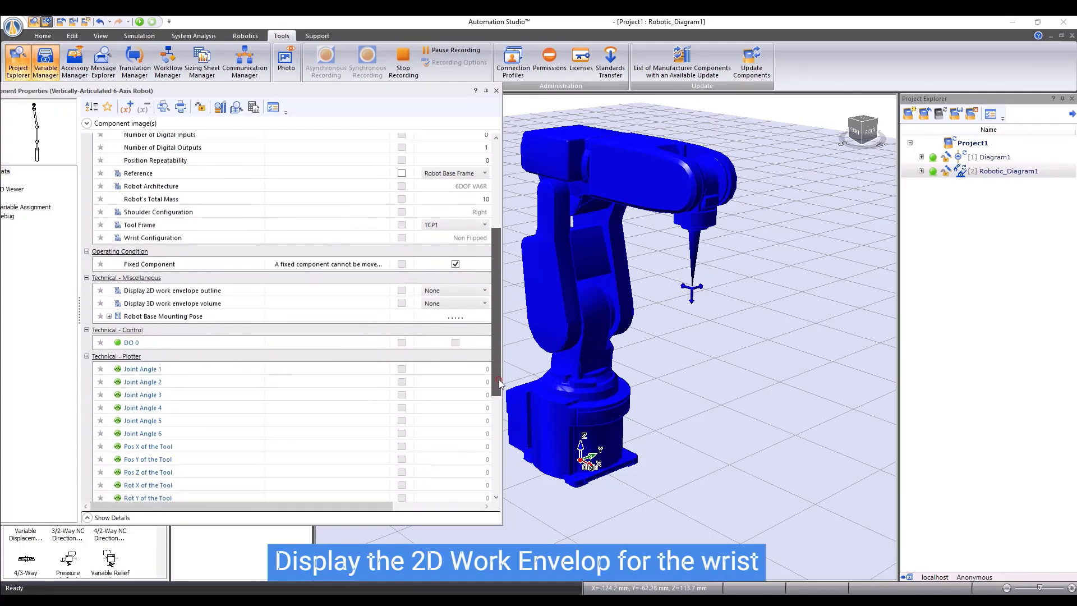
{"action": "left_click", "coordinate": [485, 290]}
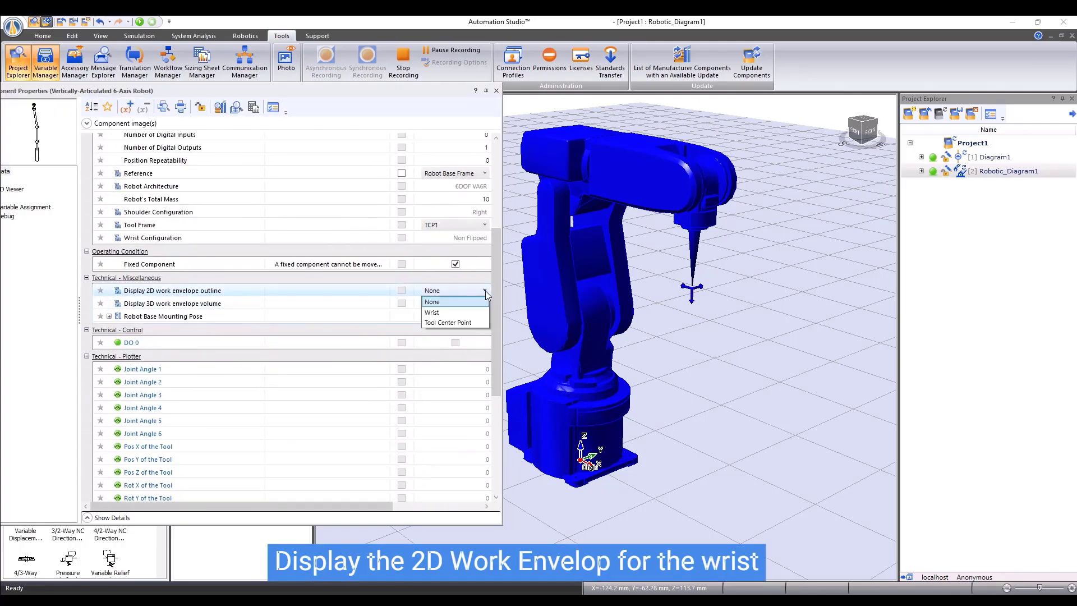
{"action": "left_click", "coordinate": [465, 315]}
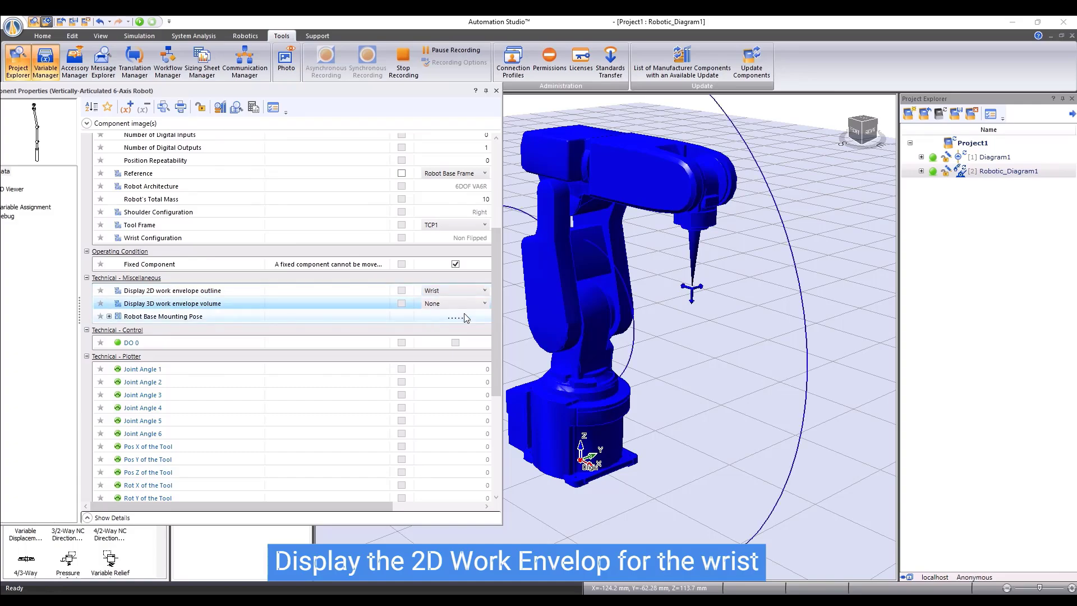
{"action": "left_click", "coordinate": [496, 91]}
Step: Inspect the wrist envelope arcs from the front and isometric views
{"action": "left_click", "coordinate": [706, 402]}
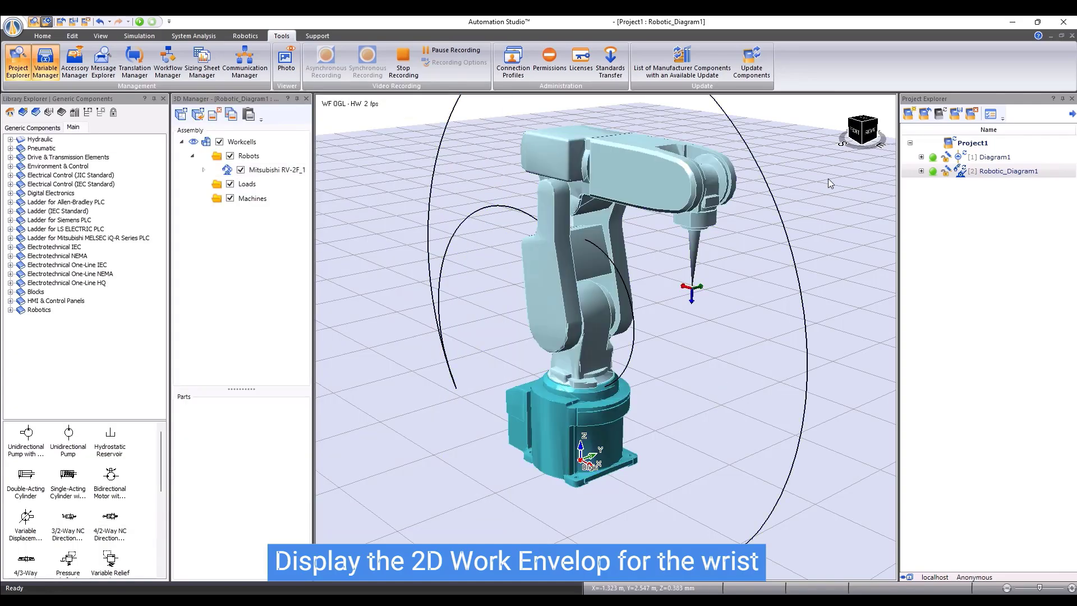
{"action": "left_click", "coordinate": [853, 132]}
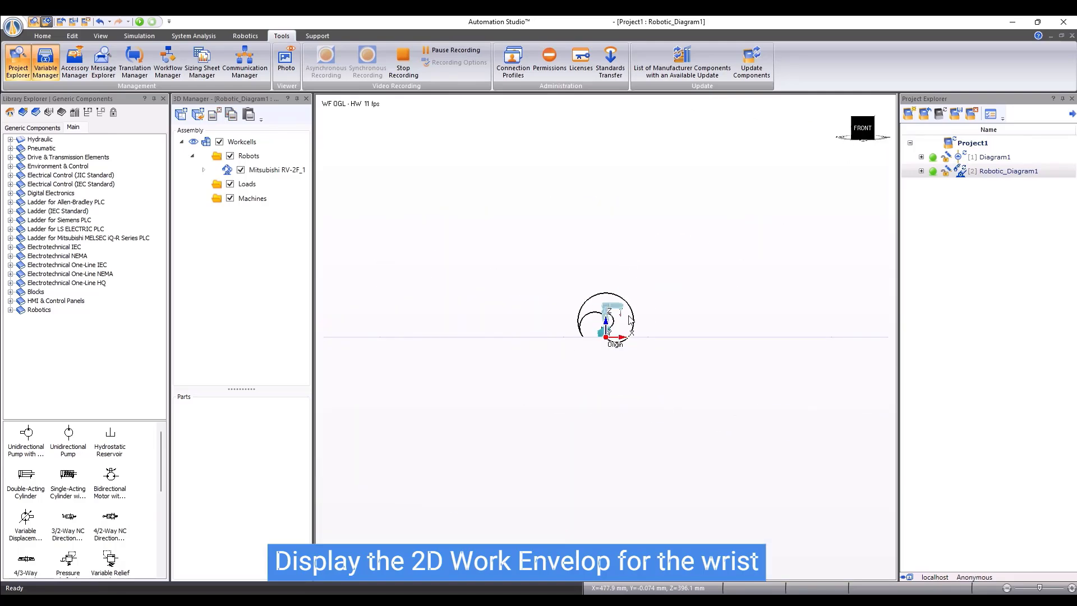
{"action": "scroll", "coordinate": [614, 324], "scroll_direction": "up", "scroll_amount": 5}
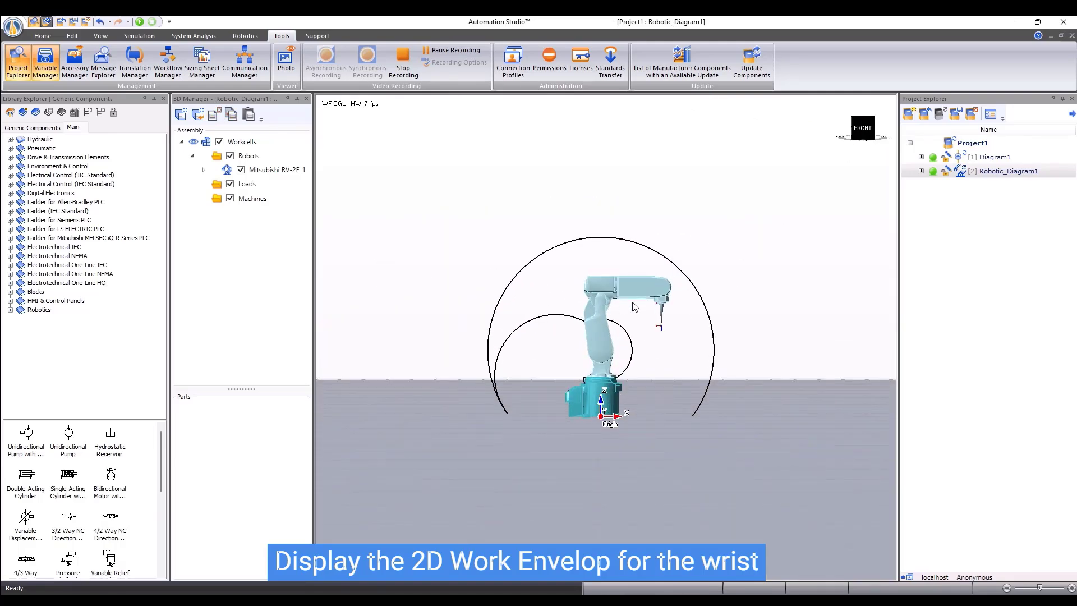
{"action": "left_click", "coordinate": [873, 121]}
{"action": "middle_click_drag", "start_coordinate": [630, 360], "coordinate": [649, 331]}
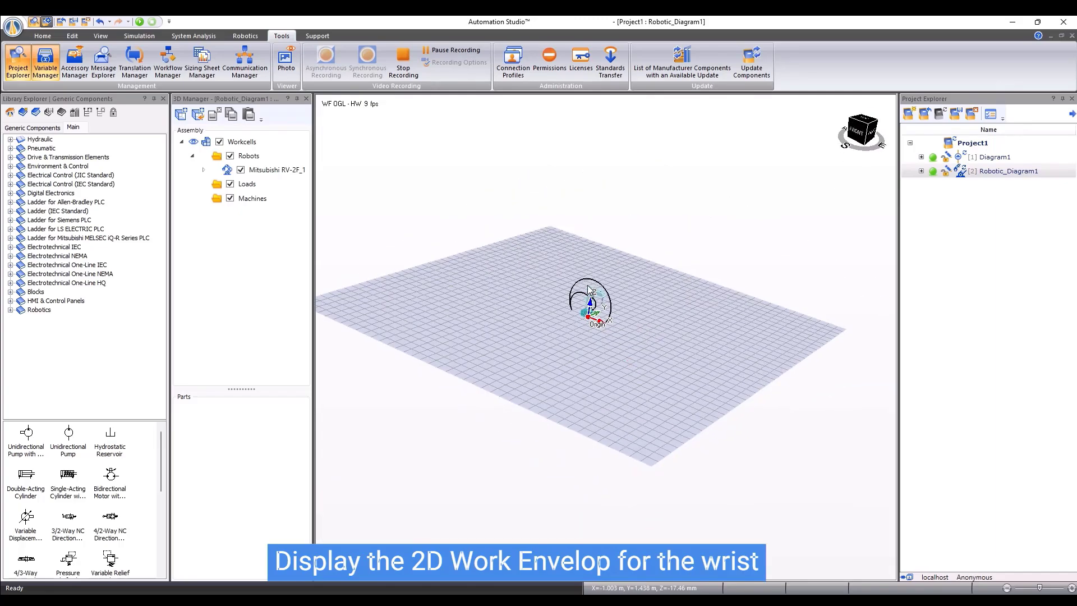
{"action": "scroll", "coordinate": [650, 334], "scroll_direction": "up", "scroll_amount": 8}
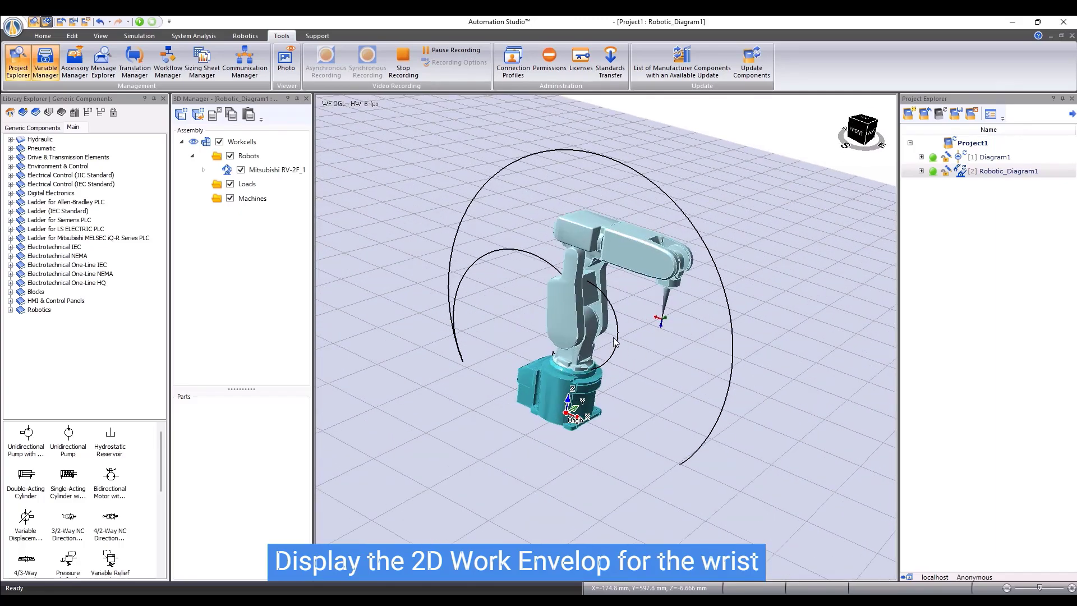
Step: Set both the 3D work envelope volume and 2D work envelope outline to Tool Center Point
{"action": "left_click", "coordinate": [571, 312]}
{"action": "right_click", "coordinate": [573, 317]}
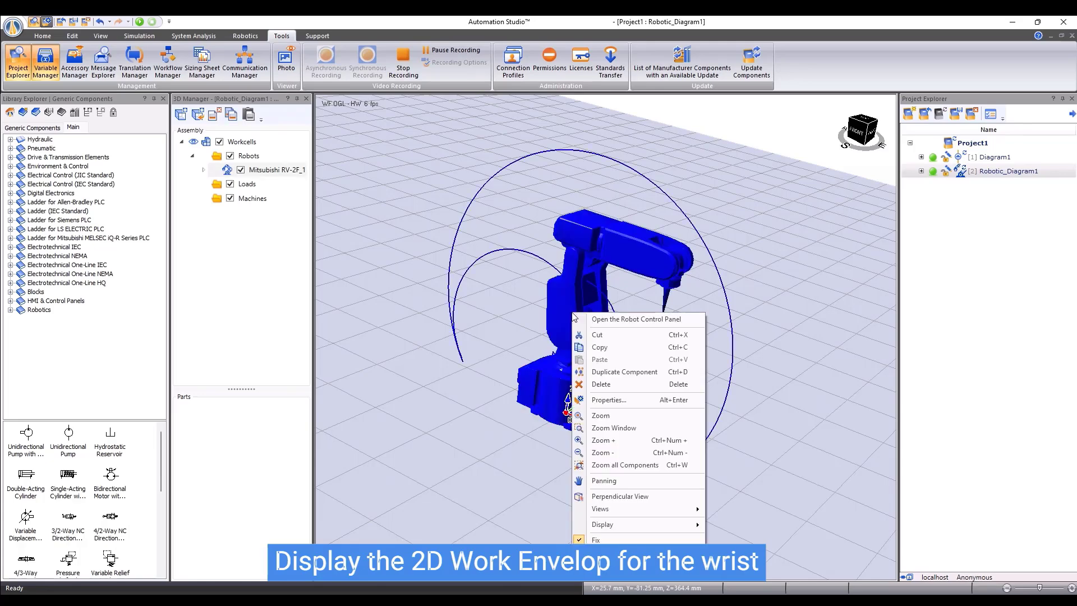
{"action": "left_click", "coordinate": [593, 400]}
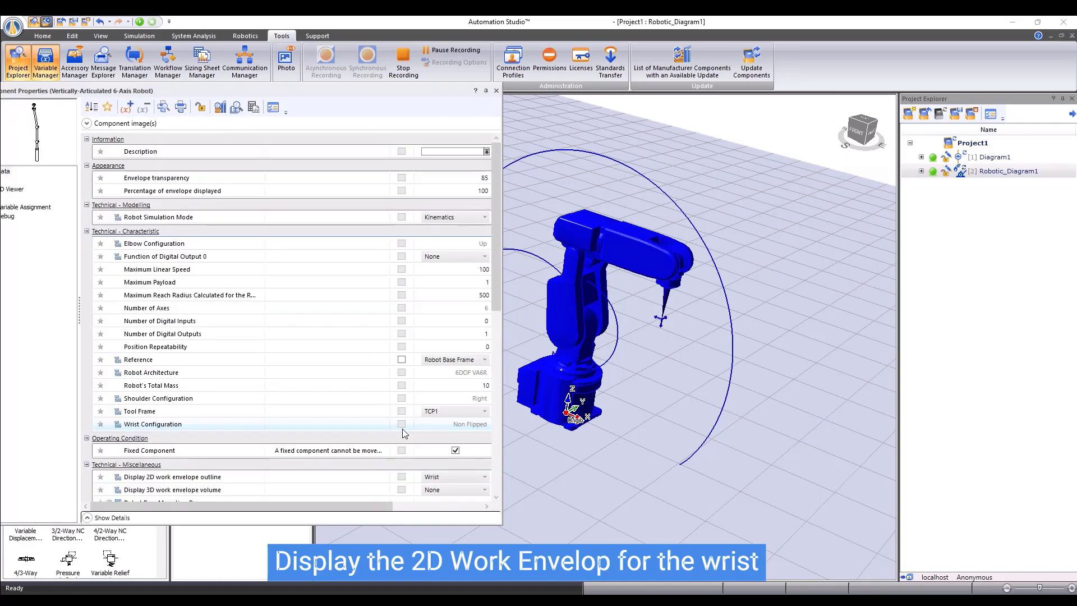
{"action": "scroll", "coordinate": [490, 359], "scroll_direction": "down", "scroll_amount": 4}
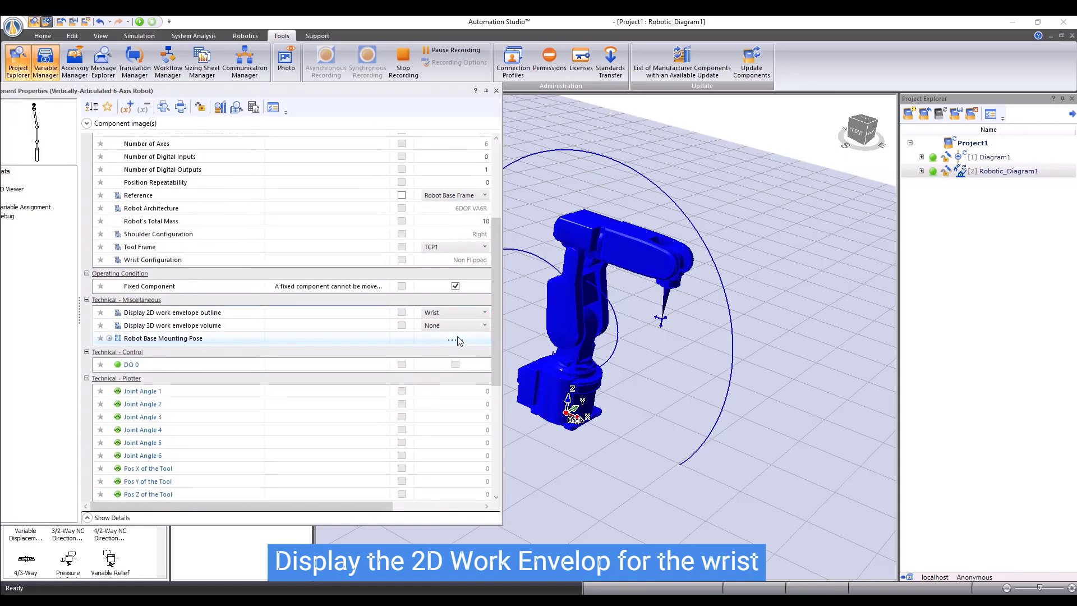
{"action": "left_click", "coordinate": [461, 326]}
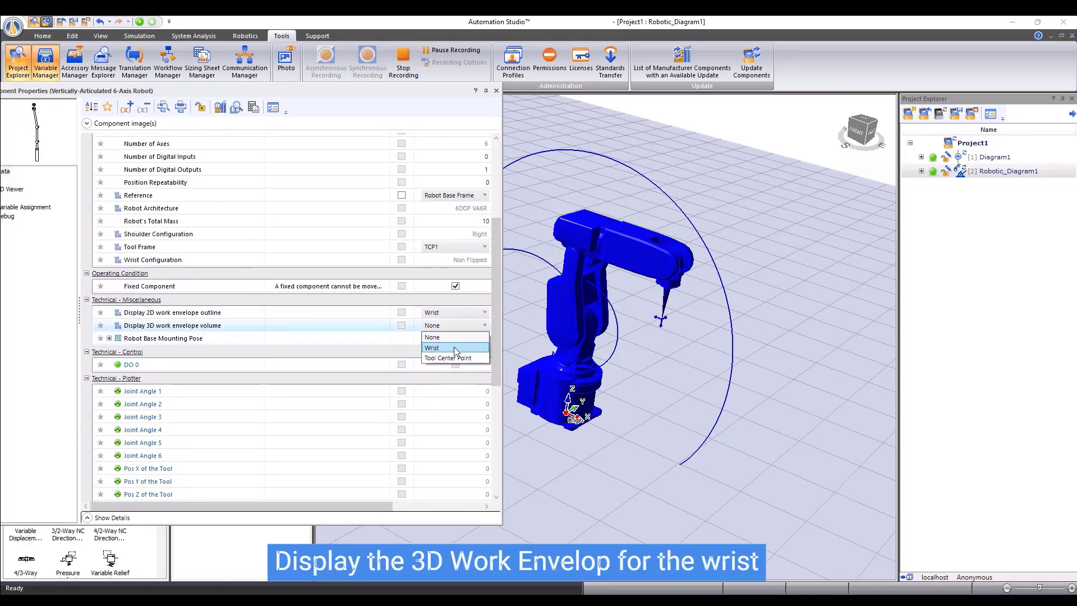
{"action": "left_click", "coordinate": [453, 347]}
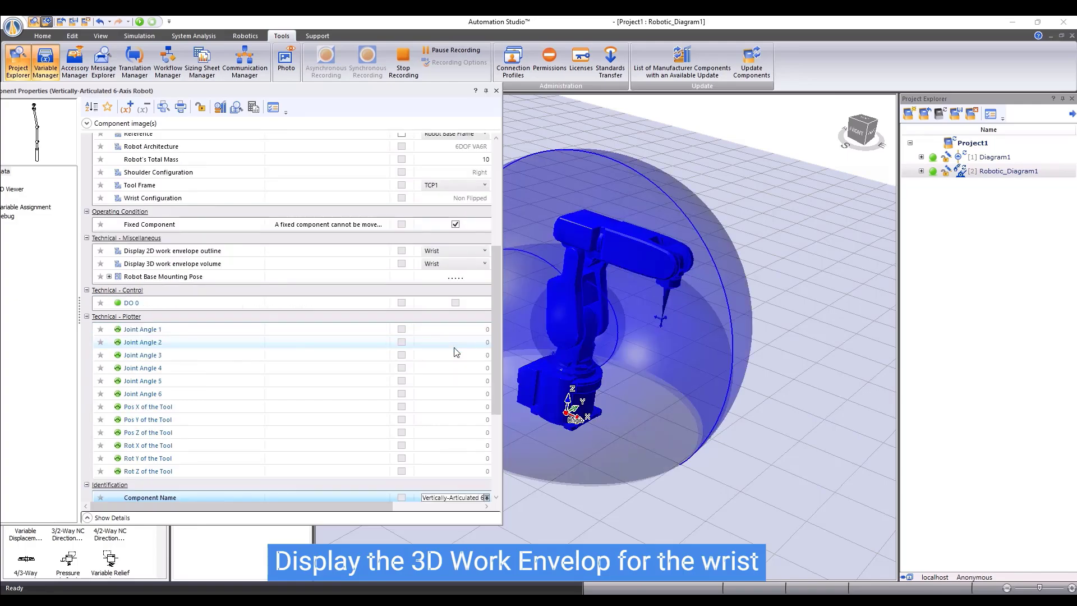
{"action": "left_click_drag", "start_coordinate": [428, 94], "coordinate": [320, 98]}
{"action": "left_click", "coordinate": [377, 268]}
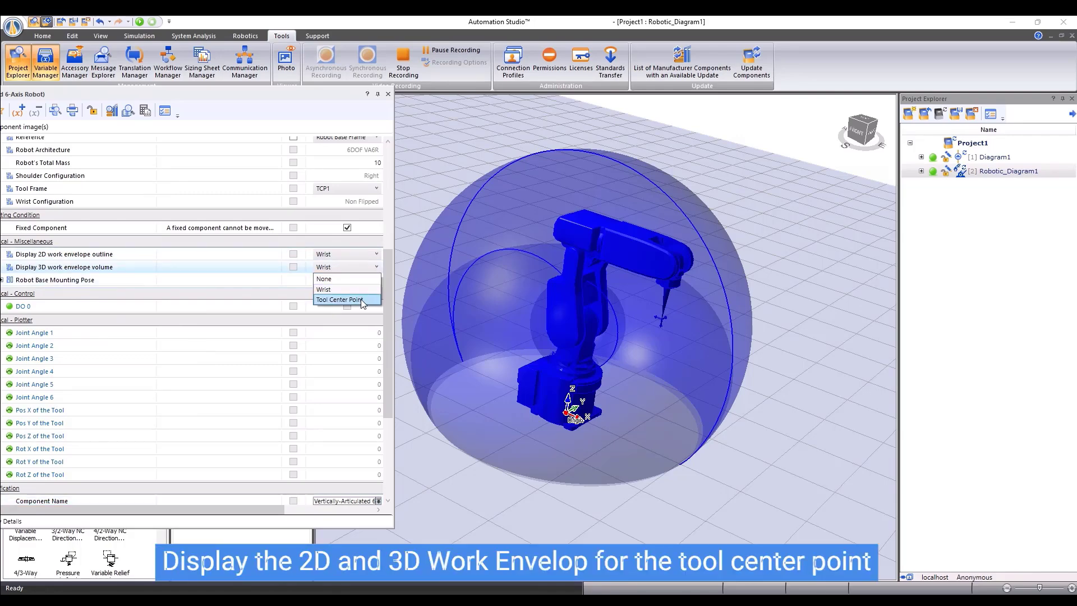
{"action": "left_click", "coordinate": [362, 300]}
{"action": "left_click", "coordinate": [356, 254]}
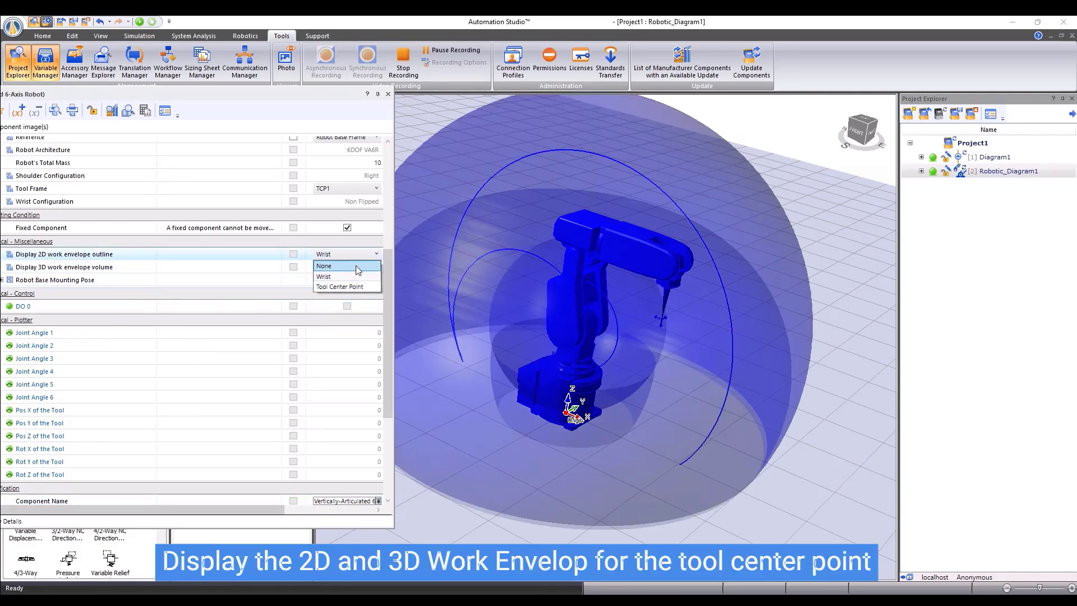
{"action": "left_click", "coordinate": [349, 285]}
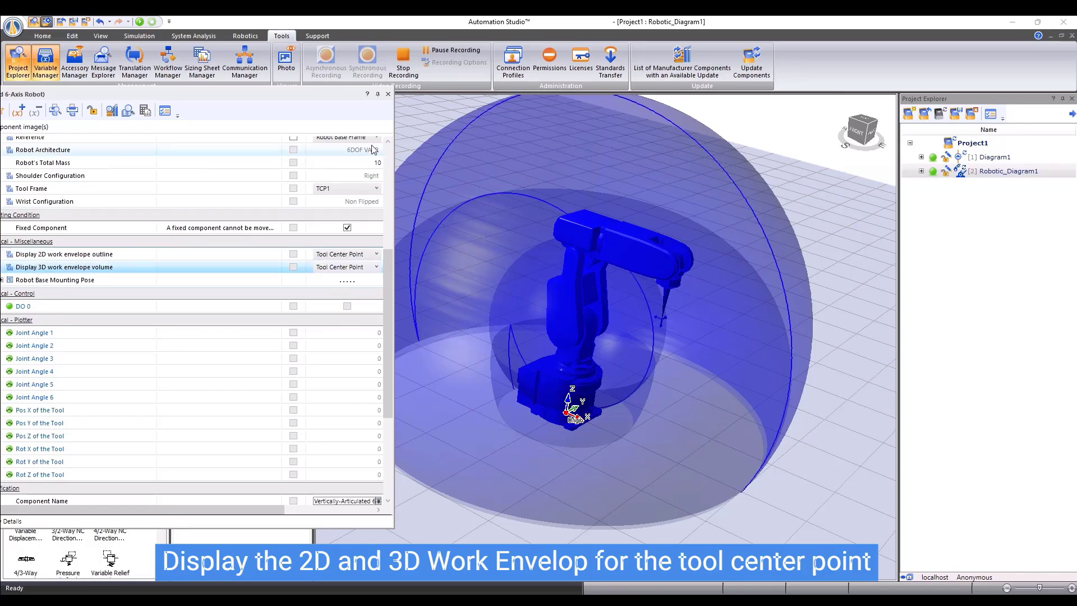
{"action": "left_click", "coordinate": [387, 93]}
Step: Scroll down in the workcell view to see the four coloured cube loads
{"action": "scroll", "coordinate": [741, 446], "scroll_direction": "down", "scroll_amount": 5}
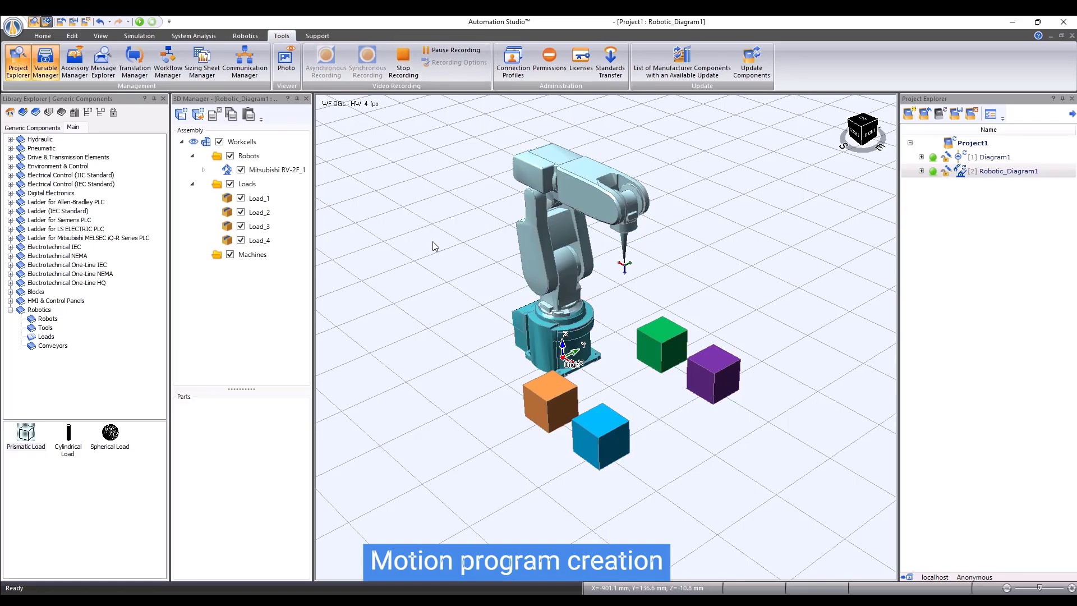
Step: Create a new motion program, Motion Program_1, and begin adding its waypoints
{"action": "left_click", "coordinate": [252, 37]}
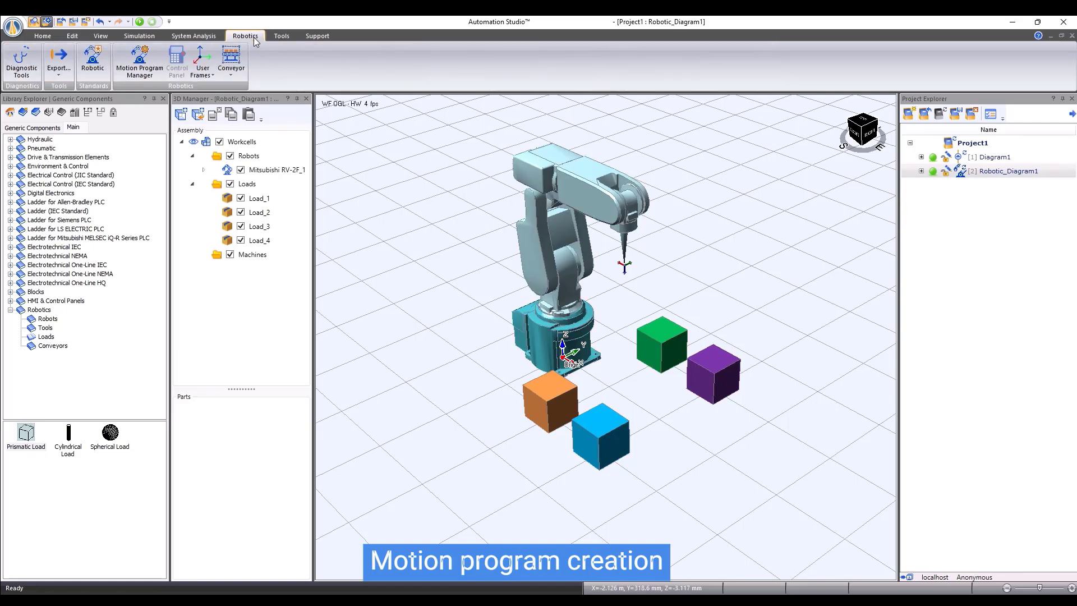
{"action": "left_click", "coordinate": [130, 73]}
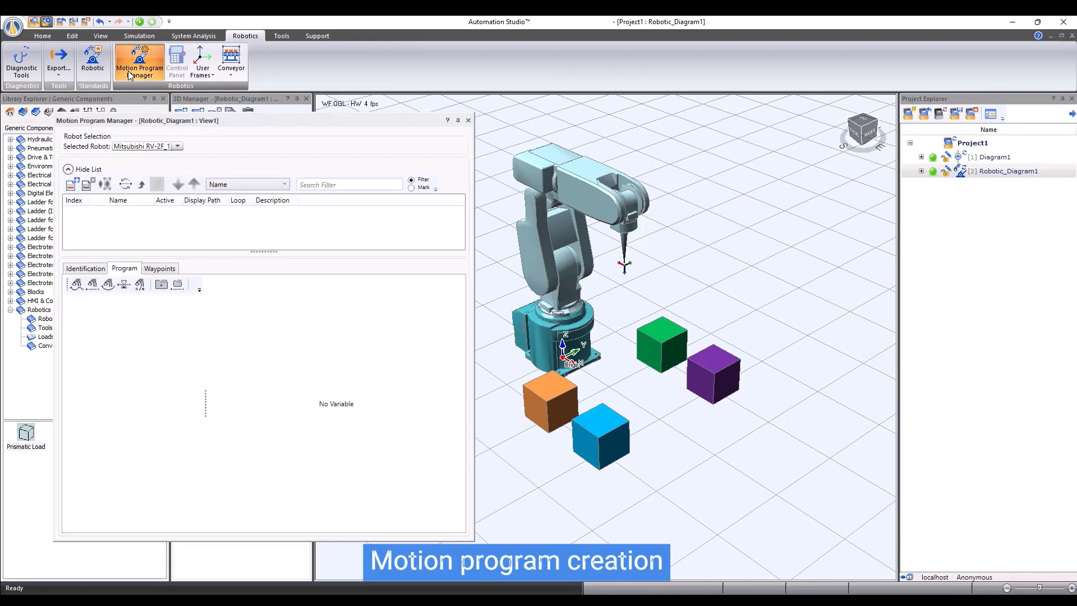
{"action": "left_click", "coordinate": [72, 186]}
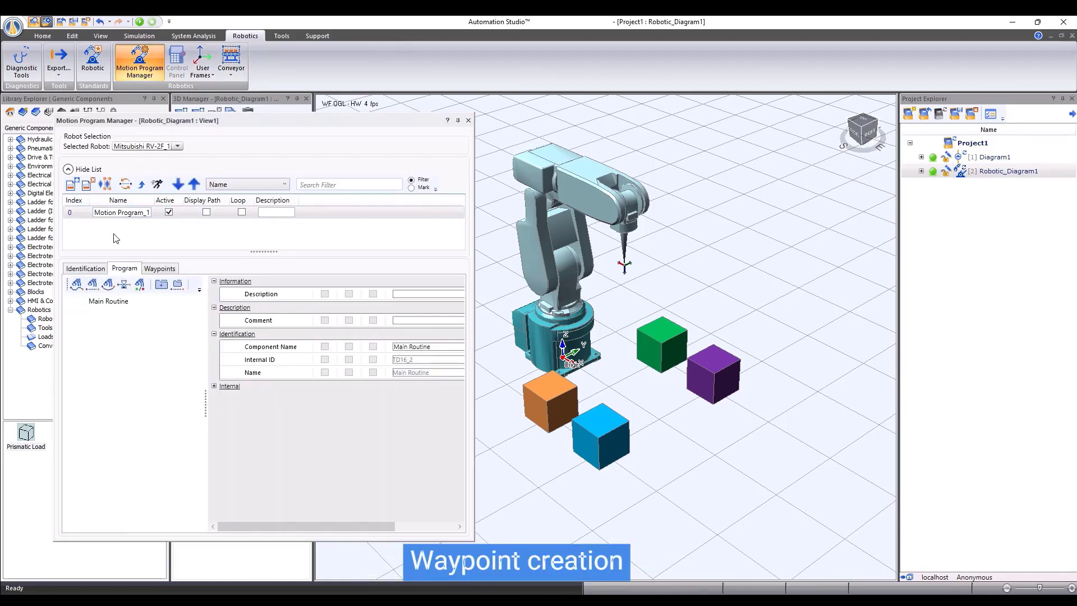
{"action": "left_click", "coordinate": [160, 270]}
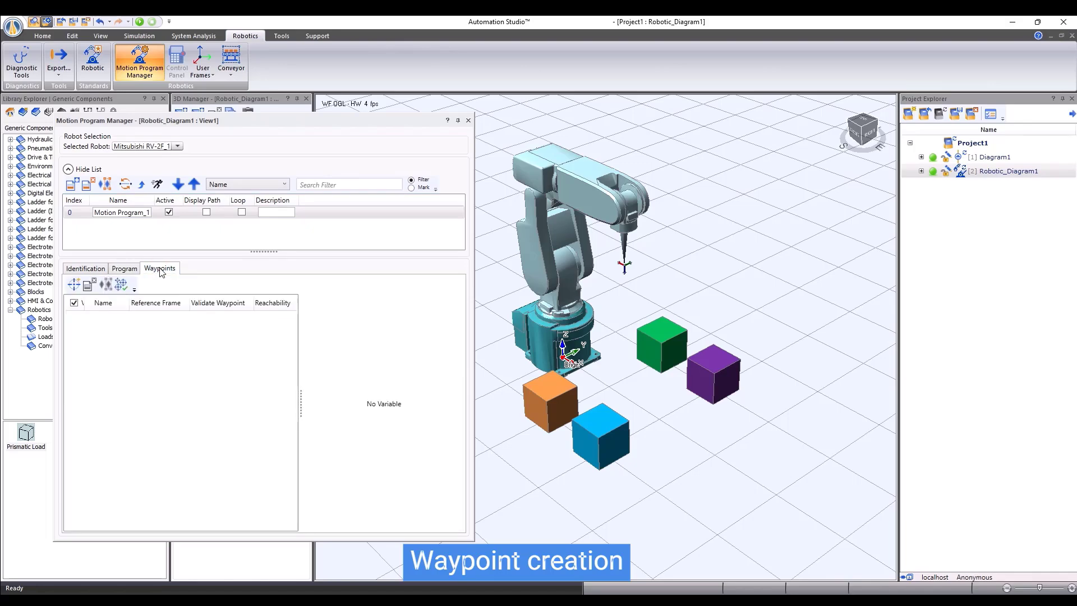
{"action": "left_click", "coordinate": [73, 284]}
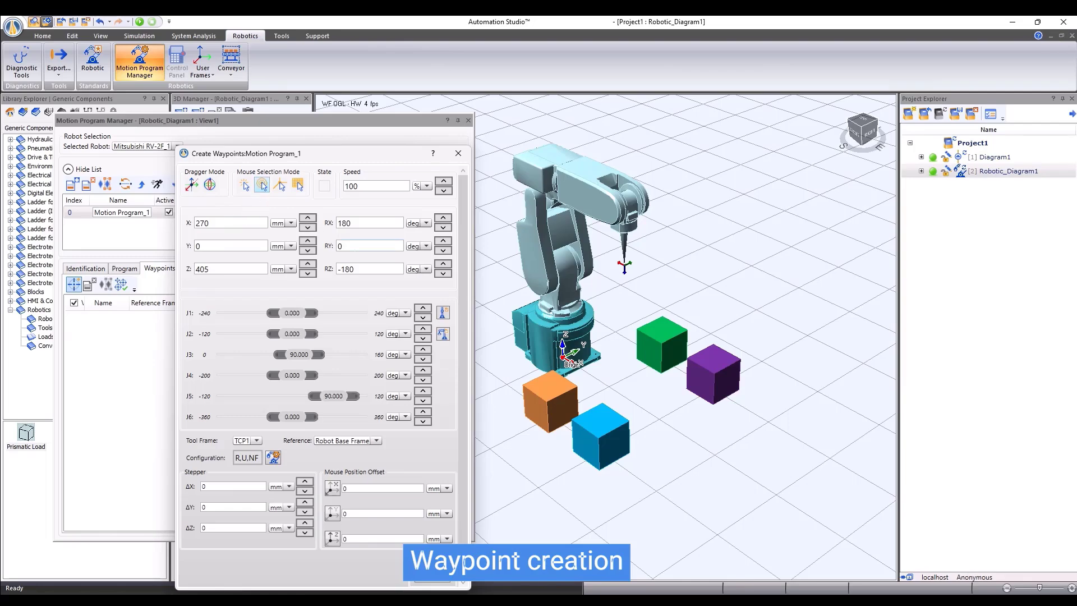
Step: Record Waypoint_1–Waypoint_4 on the green, purple, blue and orange cube tops, then home the robot
{"action": "left_click", "coordinate": [661, 332]}
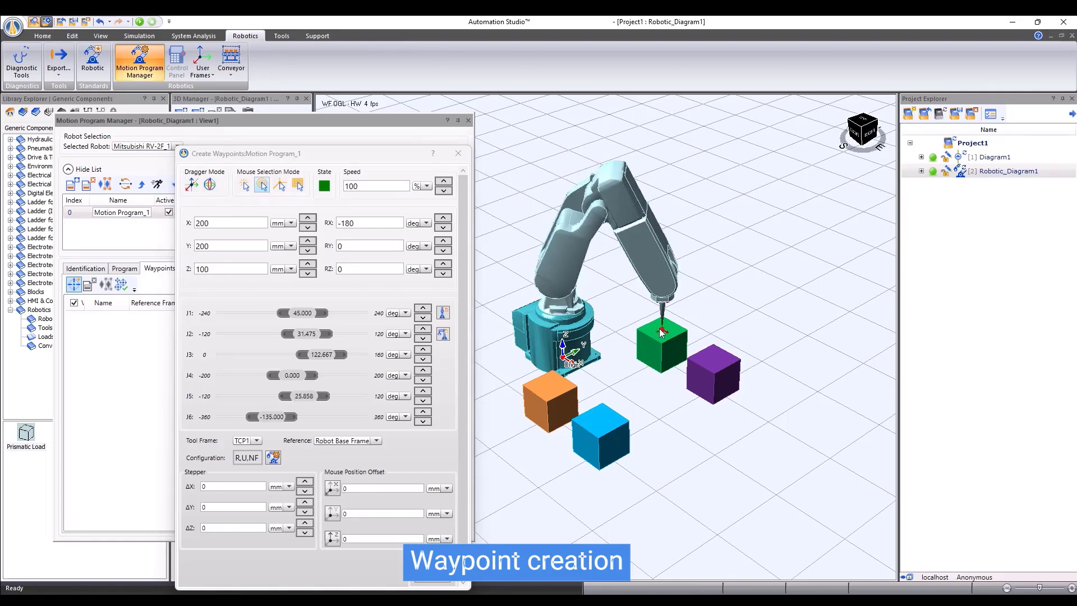
{"action": "left_click", "coordinate": [661, 332]}
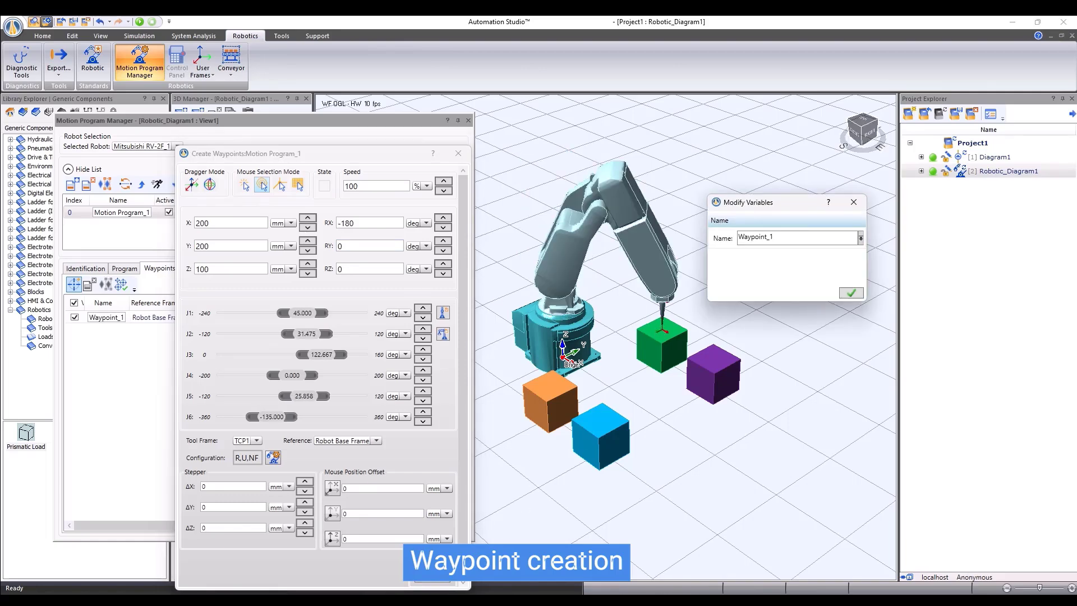
{"action": "left_click", "coordinate": [850, 295]}
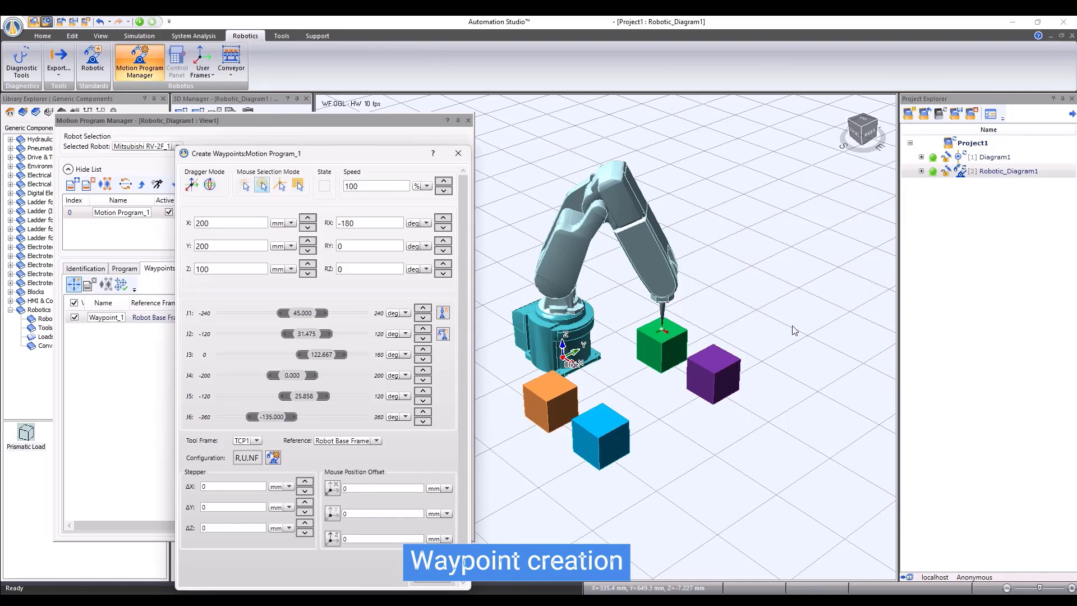
{"action": "left_click", "coordinate": [718, 359]}
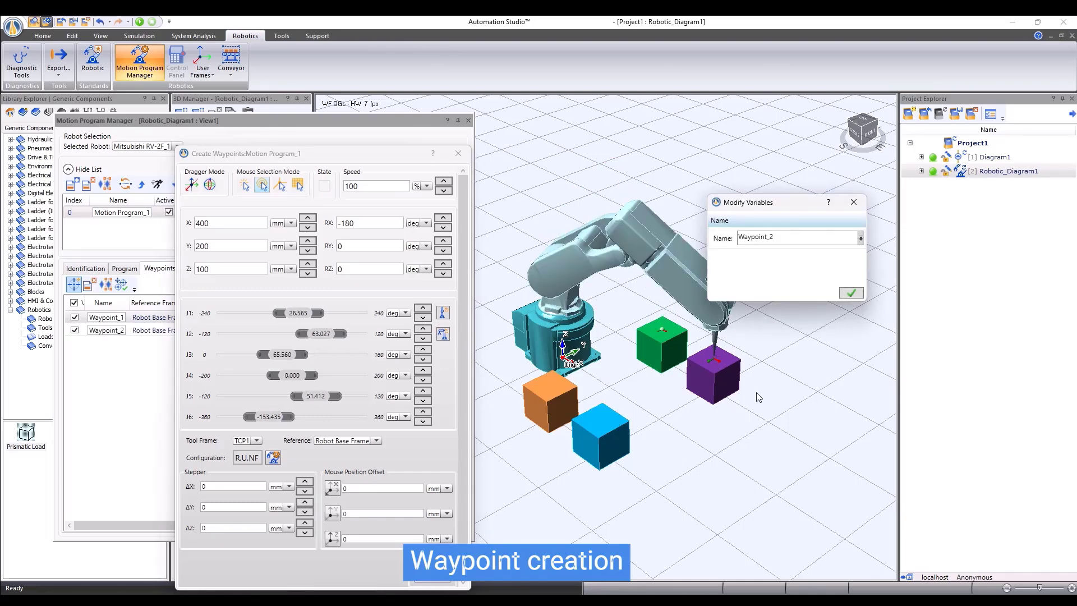
{"action": "left_click", "coordinate": [849, 294]}
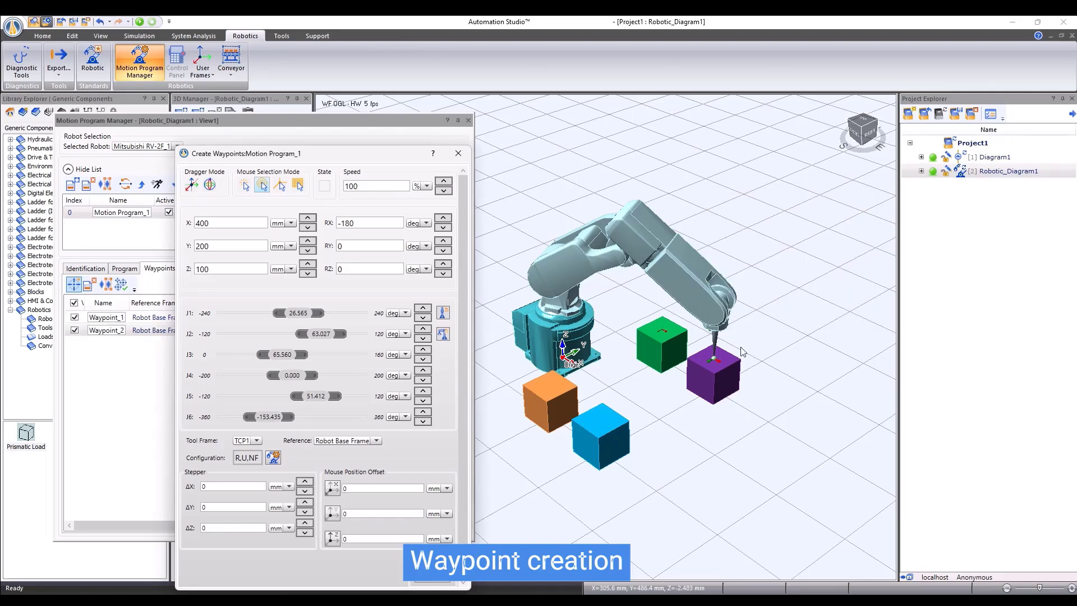
{"action": "left_click", "coordinate": [604, 424]}
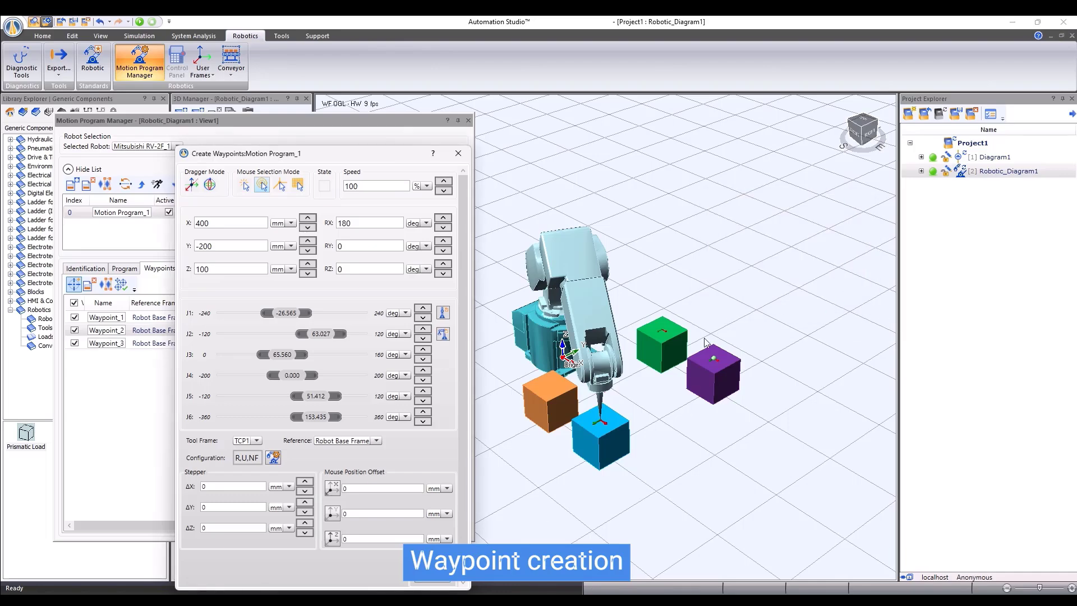
{"action": "left_click", "coordinate": [850, 294]}
{"action": "left_click", "coordinate": [551, 391]}
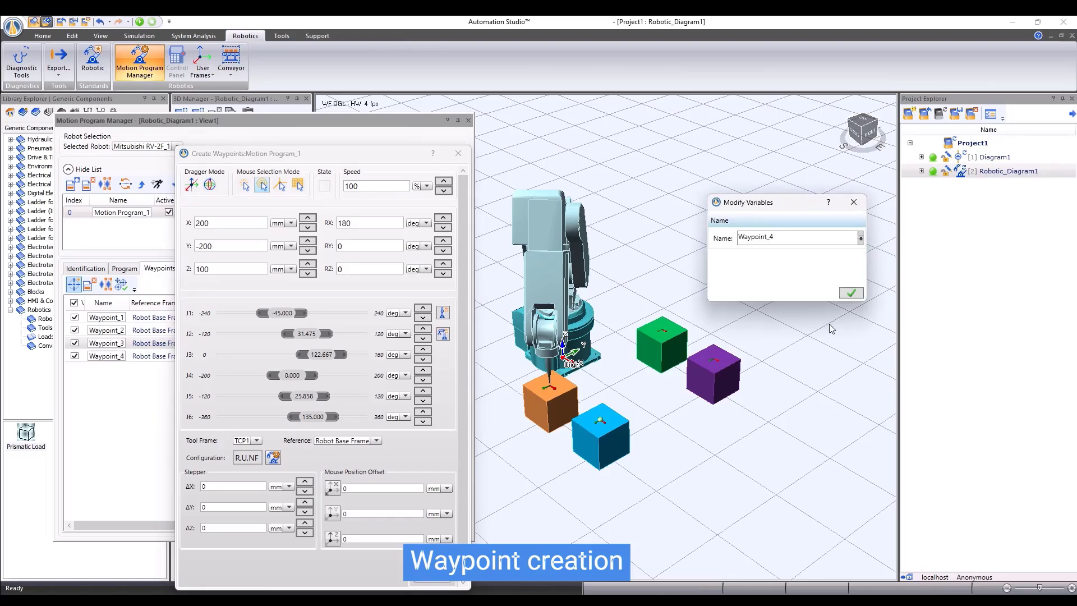
{"action": "left_click", "coordinate": [850, 294]}
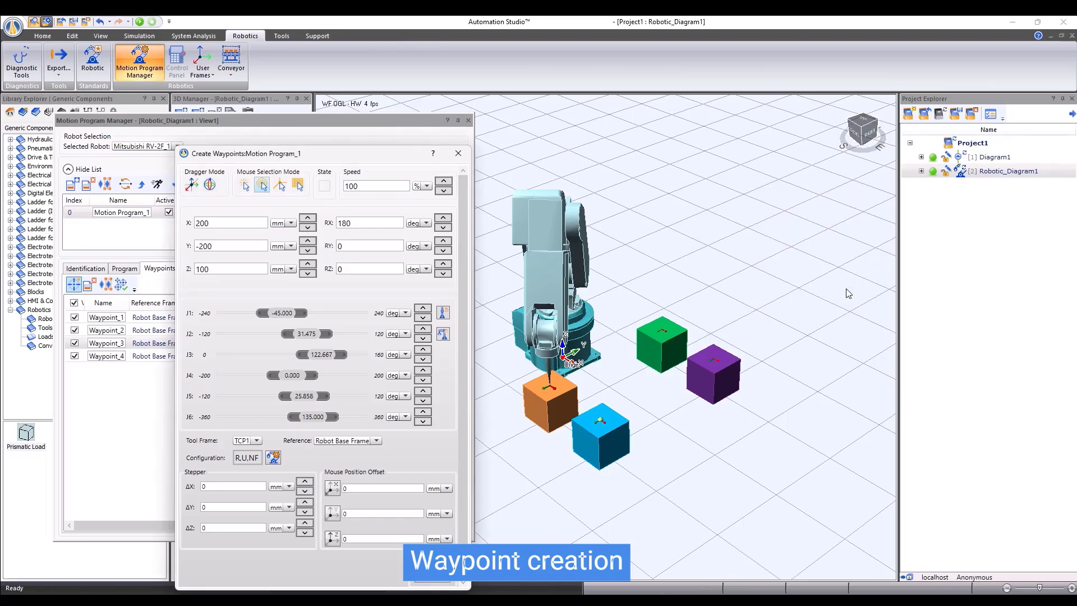
{"action": "left_click", "coordinate": [442, 335]}
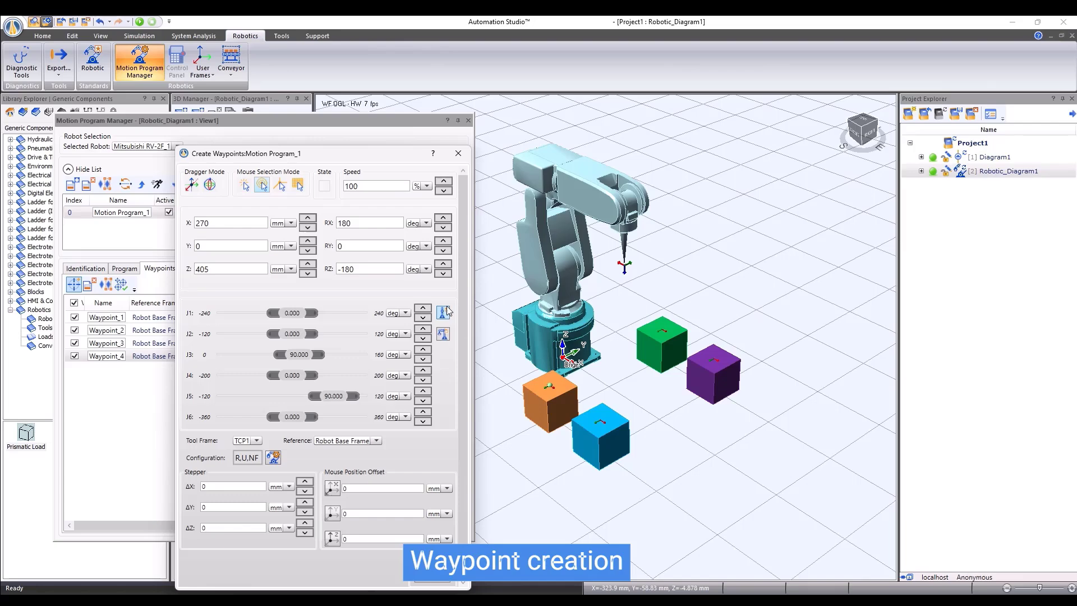
{"action": "left_click", "coordinate": [458, 154]}
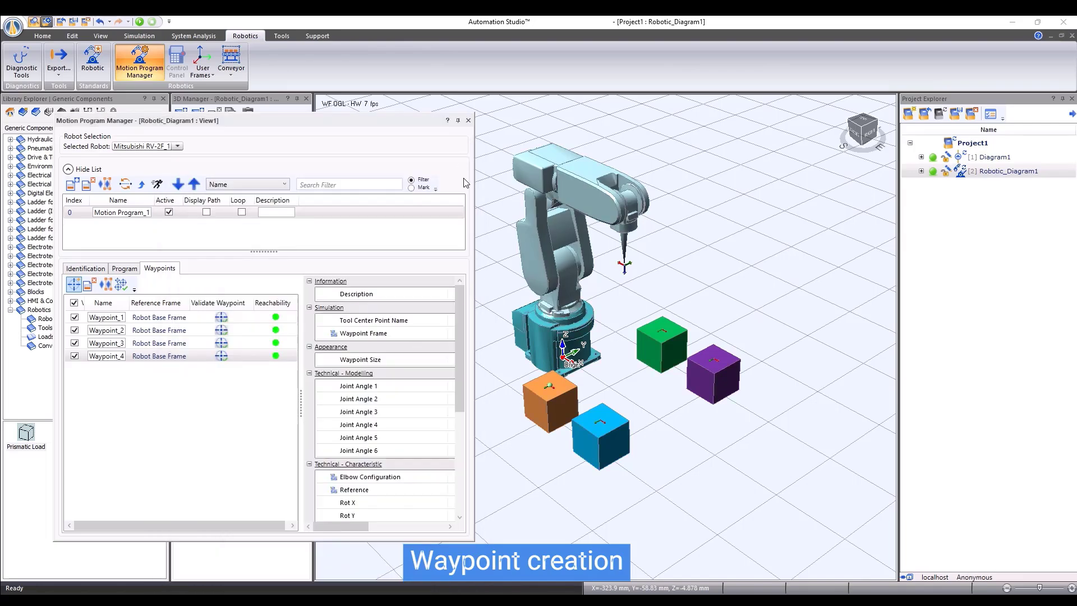
Step: Add Move J instructions targeting Waypoint_1 and Waypoint_2 to the Main Routine
{"action": "left_click", "coordinate": [126, 268]}
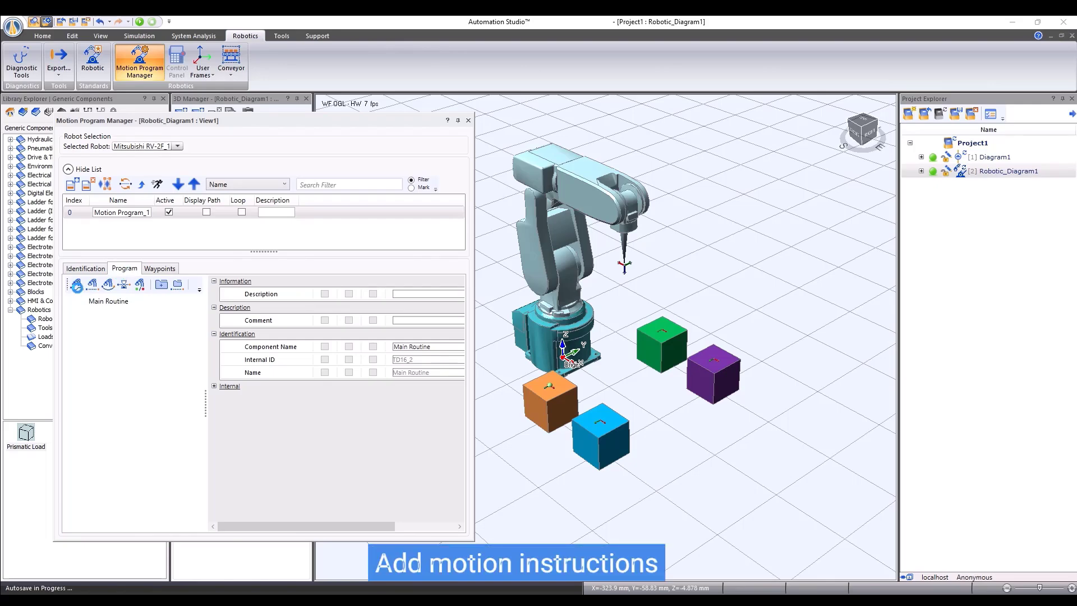
{"action": "left_click", "coordinate": [76, 285]}
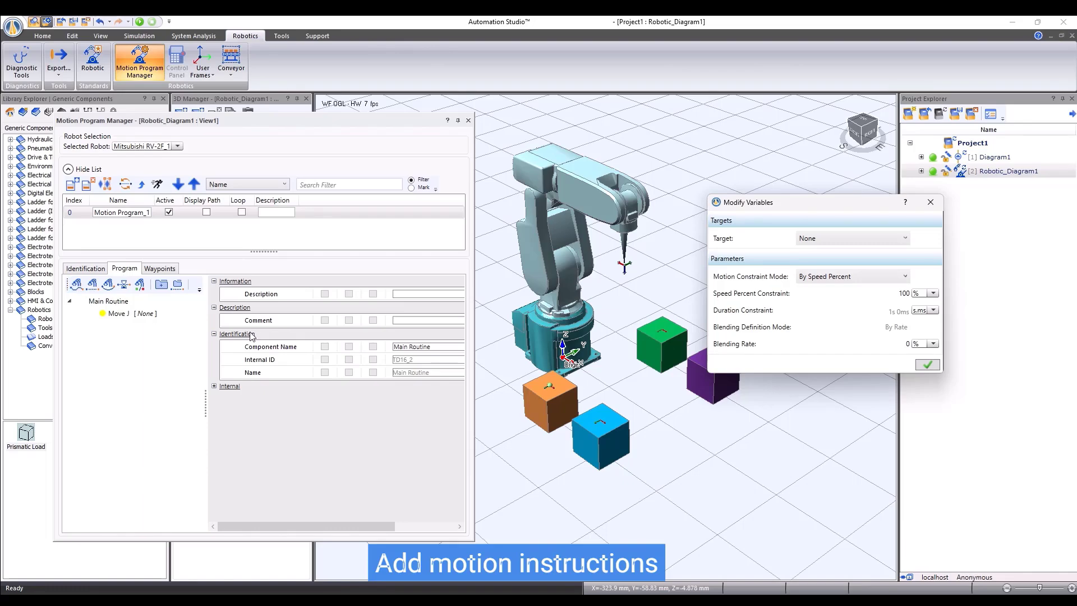
{"action": "left_click", "coordinate": [848, 240]}
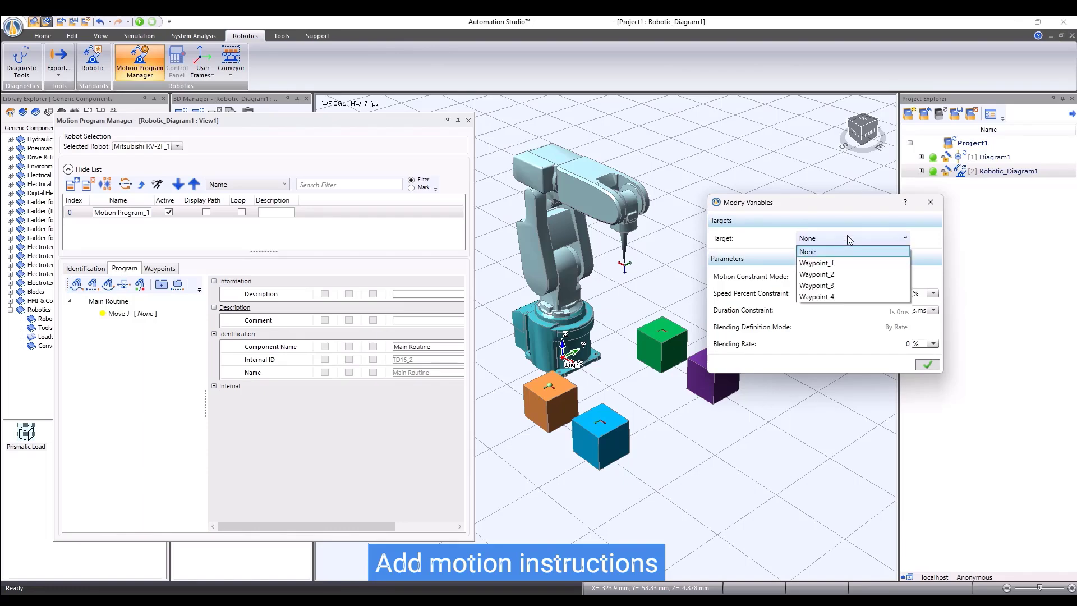
{"action": "left_click", "coordinate": [836, 263]}
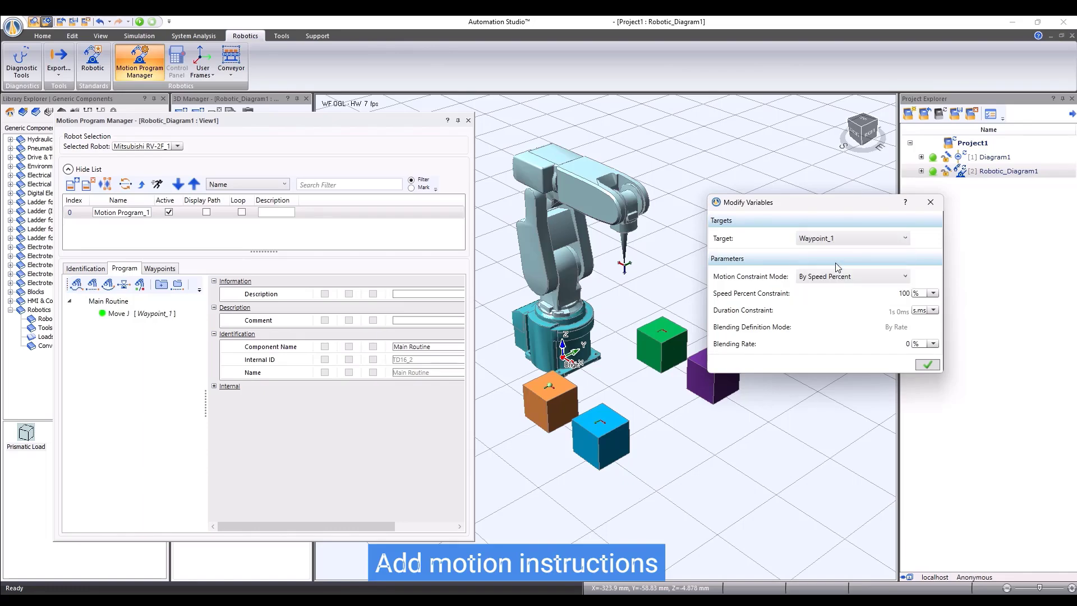
{"action": "left_click", "coordinate": [927, 365]}
{"action": "left_click", "coordinate": [125, 315]}
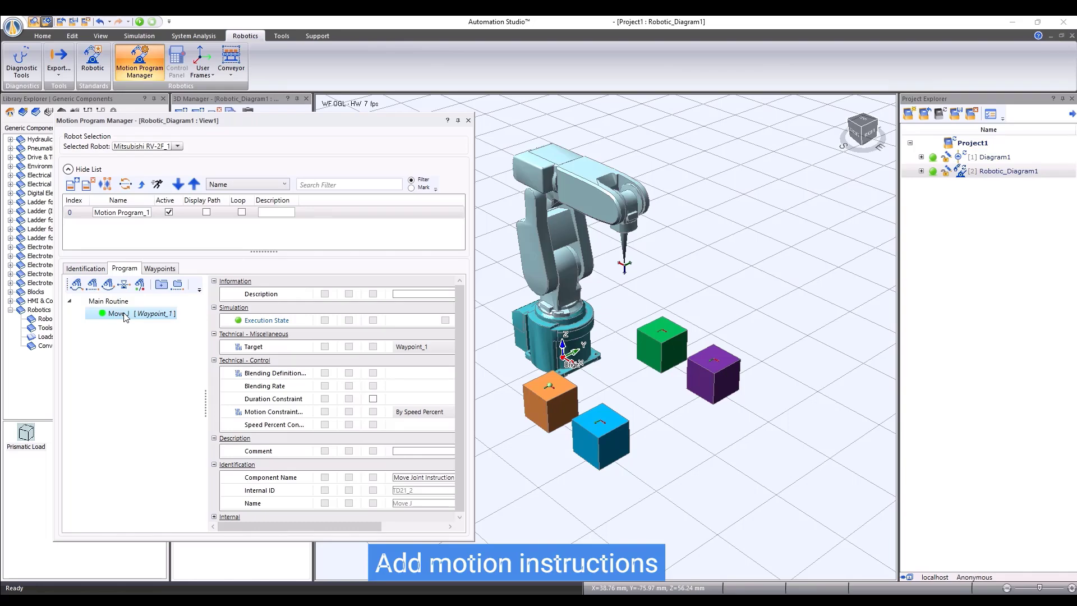
{"action": "left_click", "coordinate": [77, 284]}
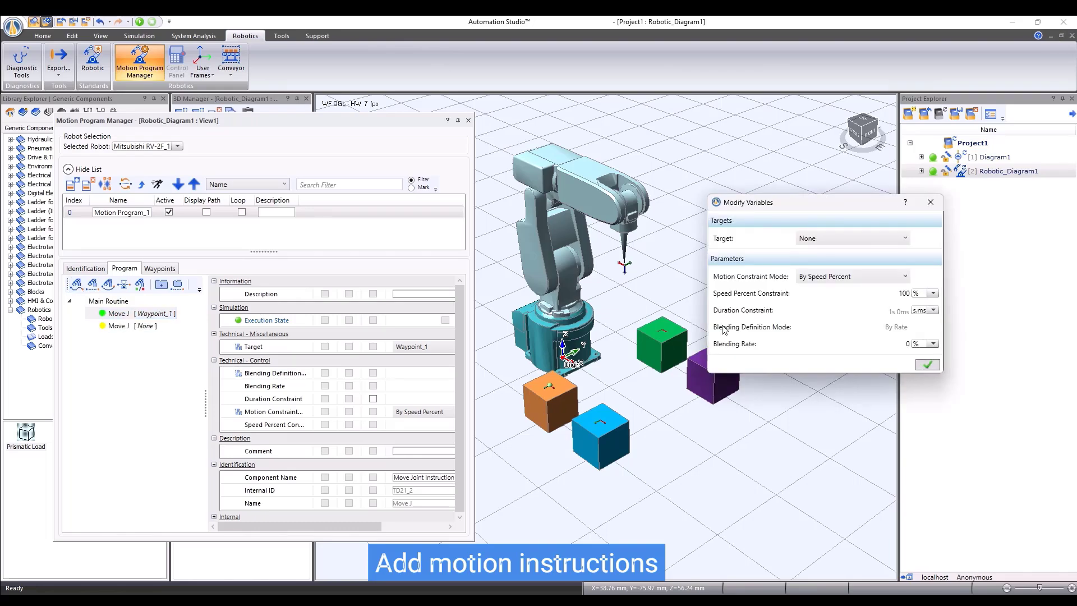
{"action": "left_click", "coordinate": [829, 240]}
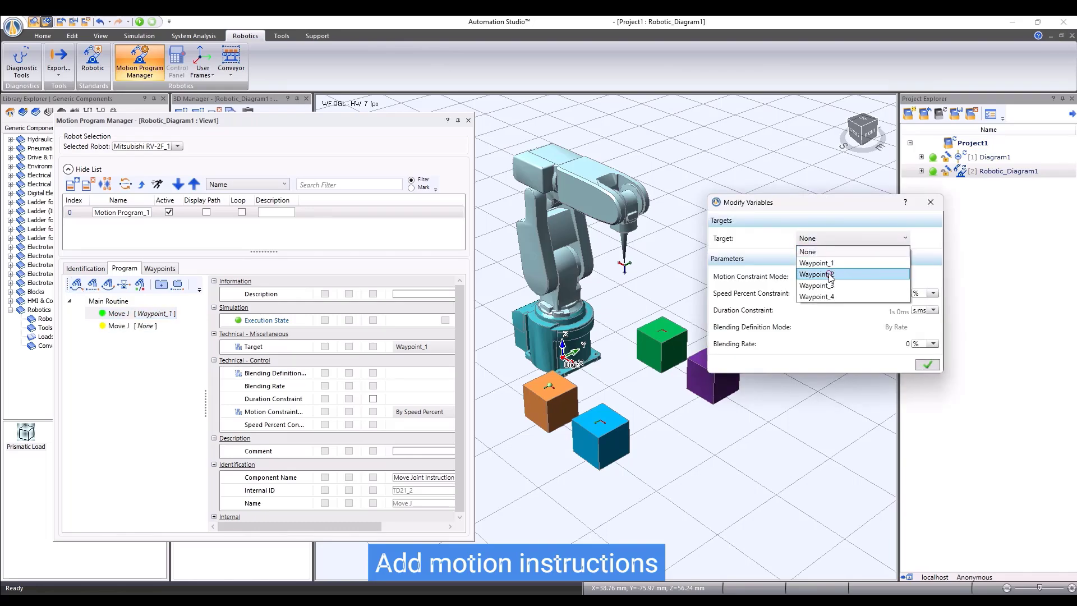
{"action": "left_click", "coordinate": [836, 275]}
{"action": "left_click", "coordinate": [927, 364]}
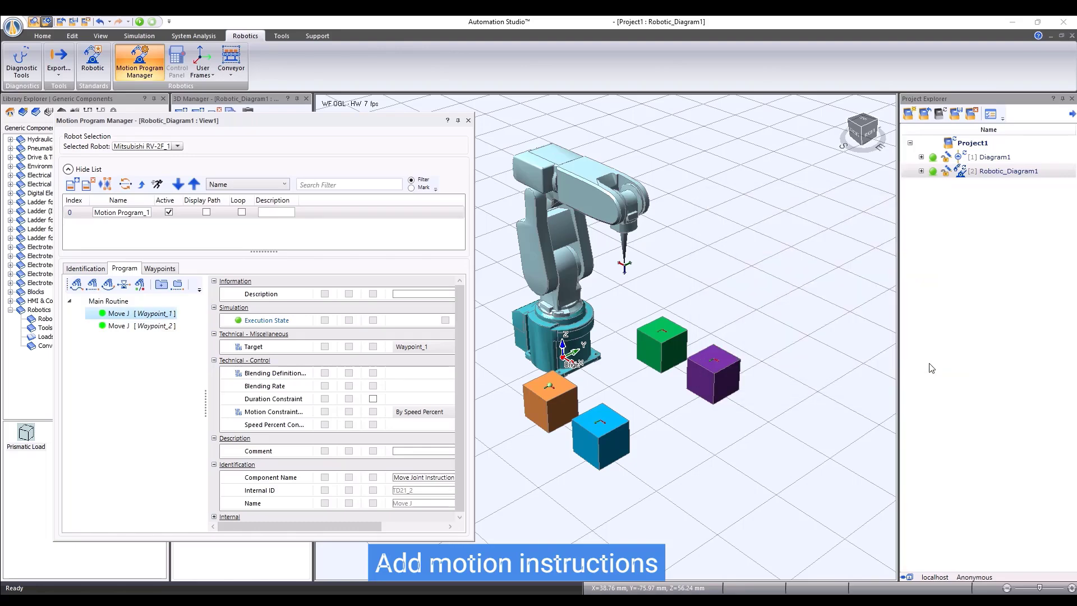
Step: Append Move J instructions targeting Waypoint_3 and Waypoint_4 to the Main Routine
{"action": "left_click", "coordinate": [102, 302]}
{"action": "left_click", "coordinate": [77, 284]}
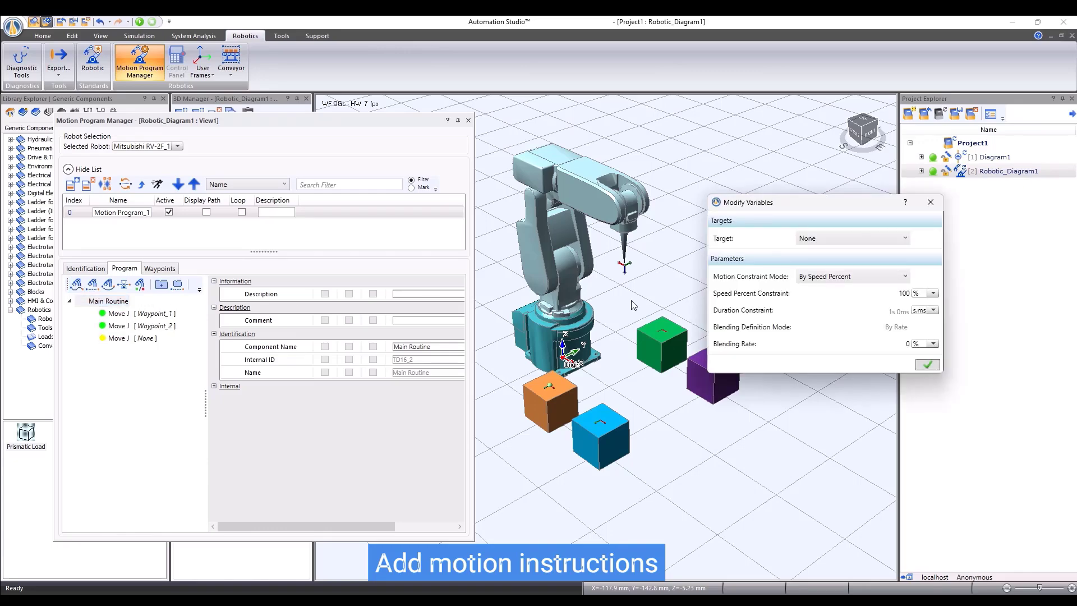
{"action": "left_click", "coordinate": [841, 239]}
{"action": "left_click", "coordinate": [834, 290]}
{"action": "left_click", "coordinate": [927, 365]}
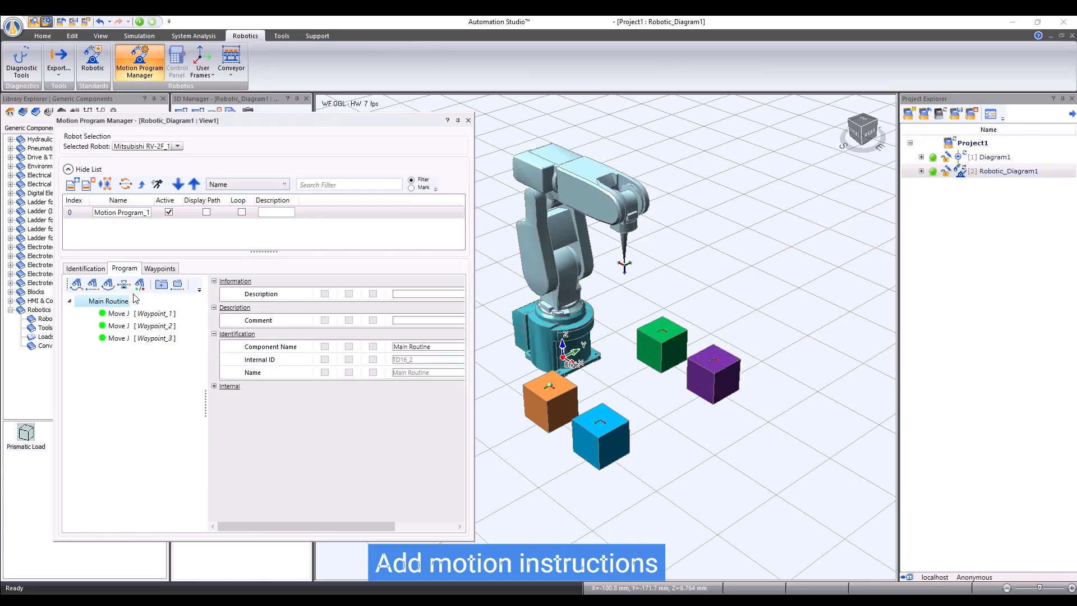
{"action": "left_click", "coordinate": [76, 284]}
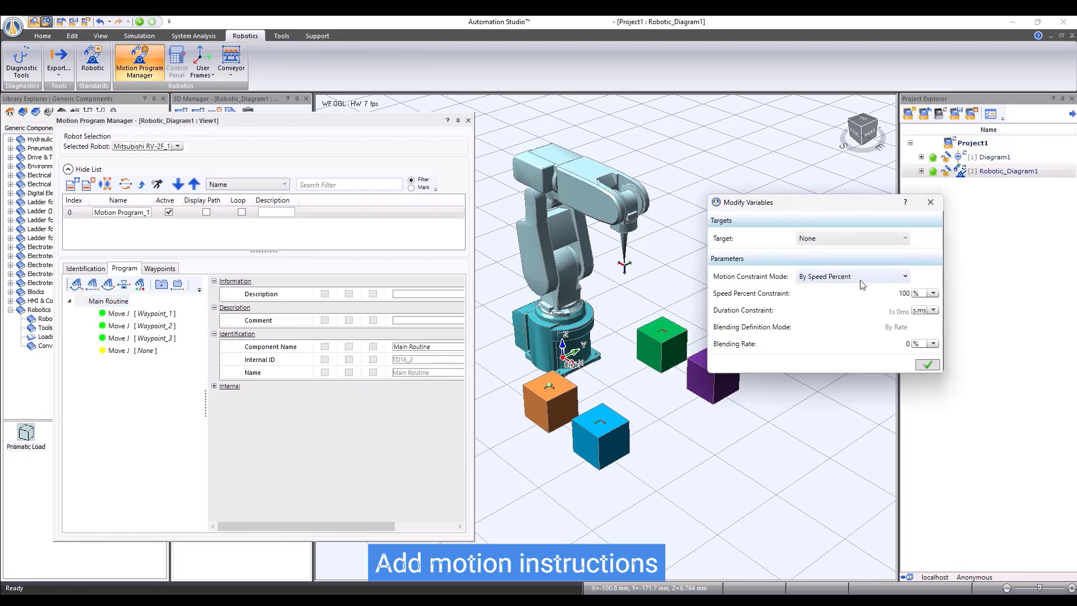
{"action": "left_click", "coordinate": [863, 241]}
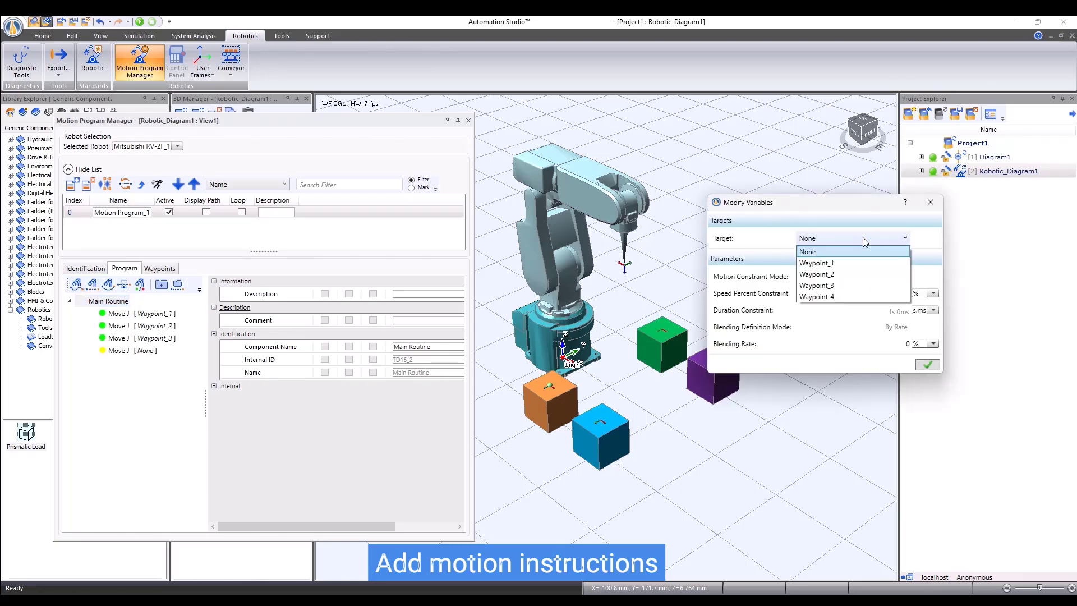
{"action": "left_click", "coordinate": [846, 294]}
{"action": "left_click", "coordinate": [927, 365]}
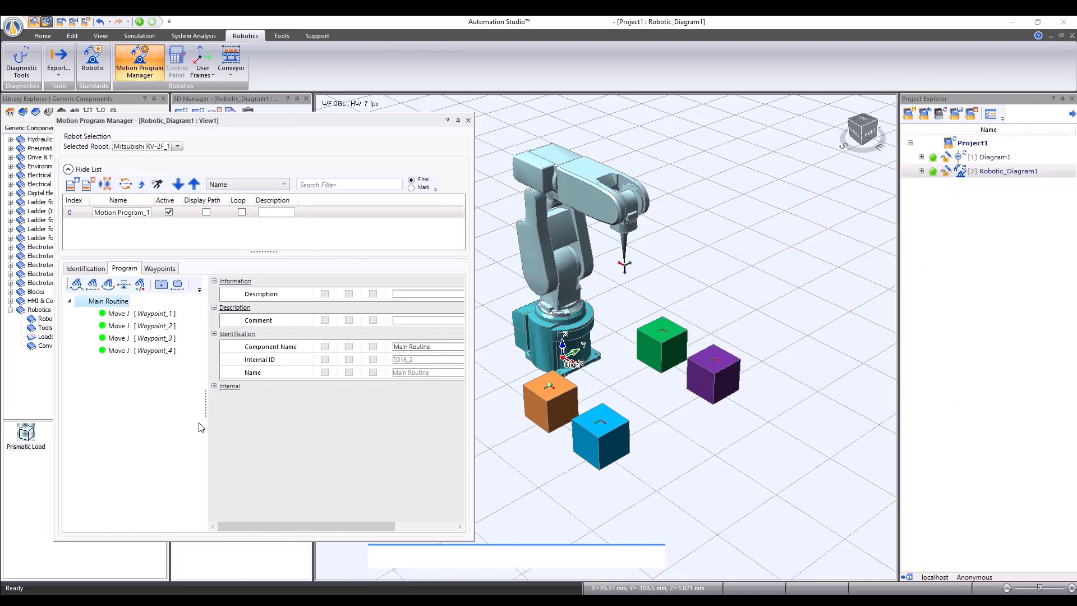
Step: Display Motion Program_1's path through the four cubes and open its execution window
{"action": "left_click", "coordinate": [206, 213]}
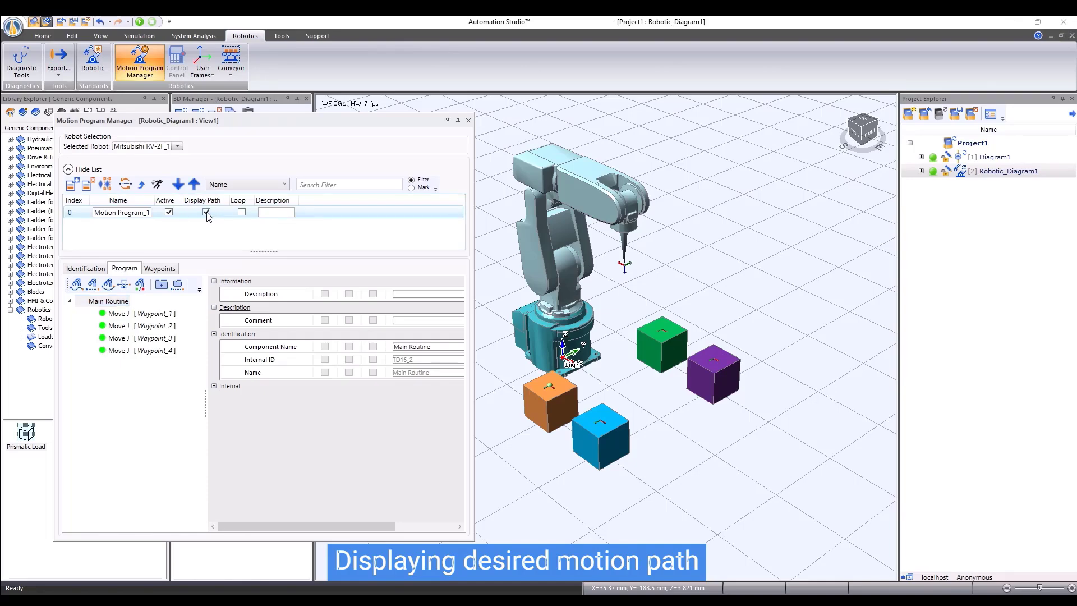
{"action": "left_click", "coordinate": [128, 189]}
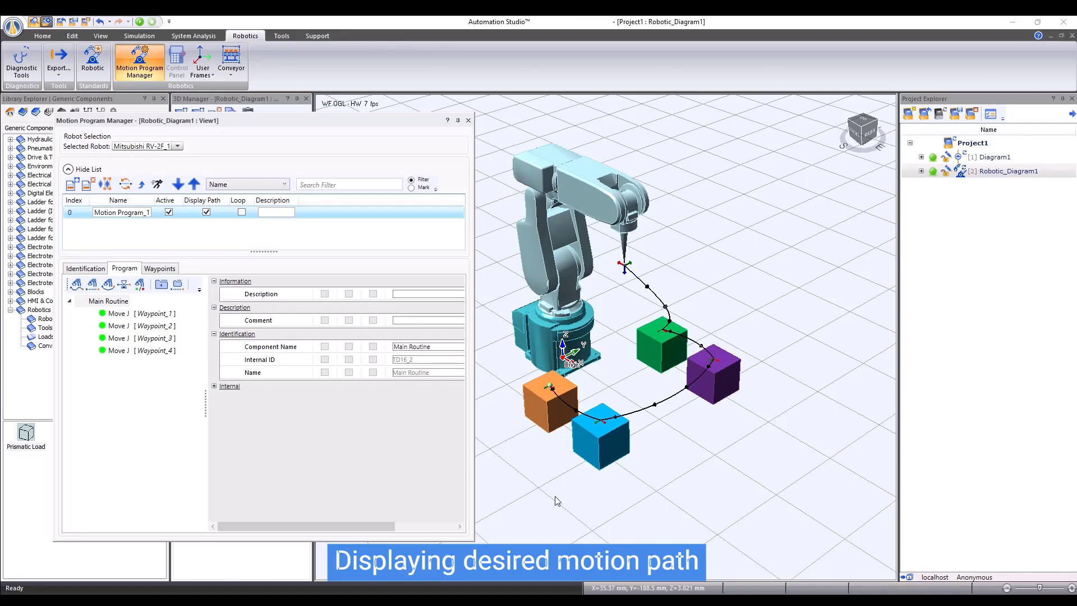
{"action": "mouse_move", "coordinate": [667, 477]}
{"action": "middle_mouse_down"}
{"action": "mouse_move", "coordinate": [654, 543]}
{"action": "mouse_move", "coordinate": [666, 473]}
{"action": "middle_mouse_up"}
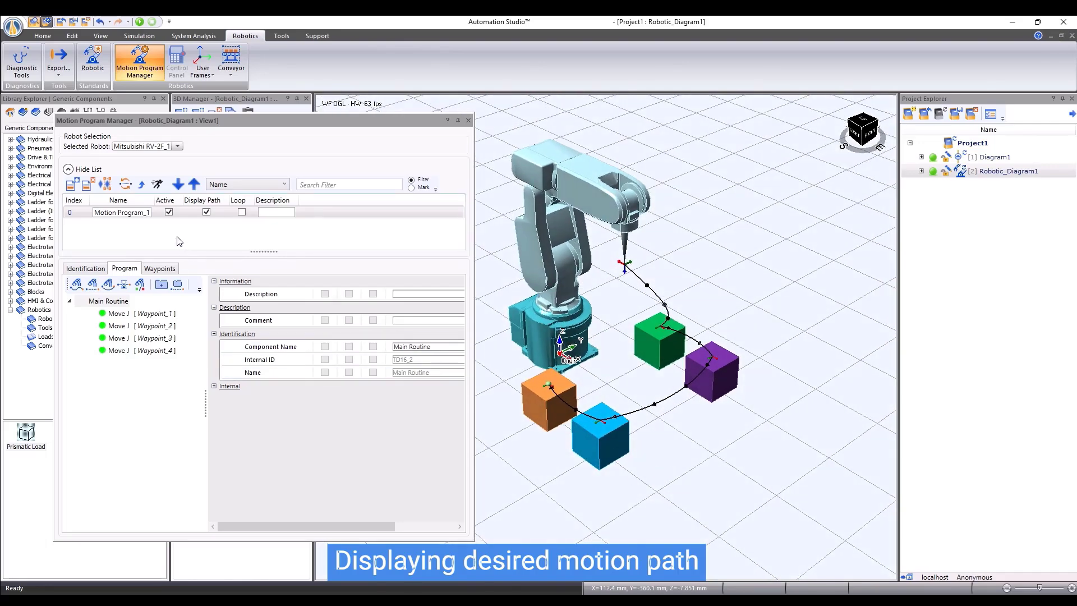
{"action": "left_click", "coordinate": [158, 186]}
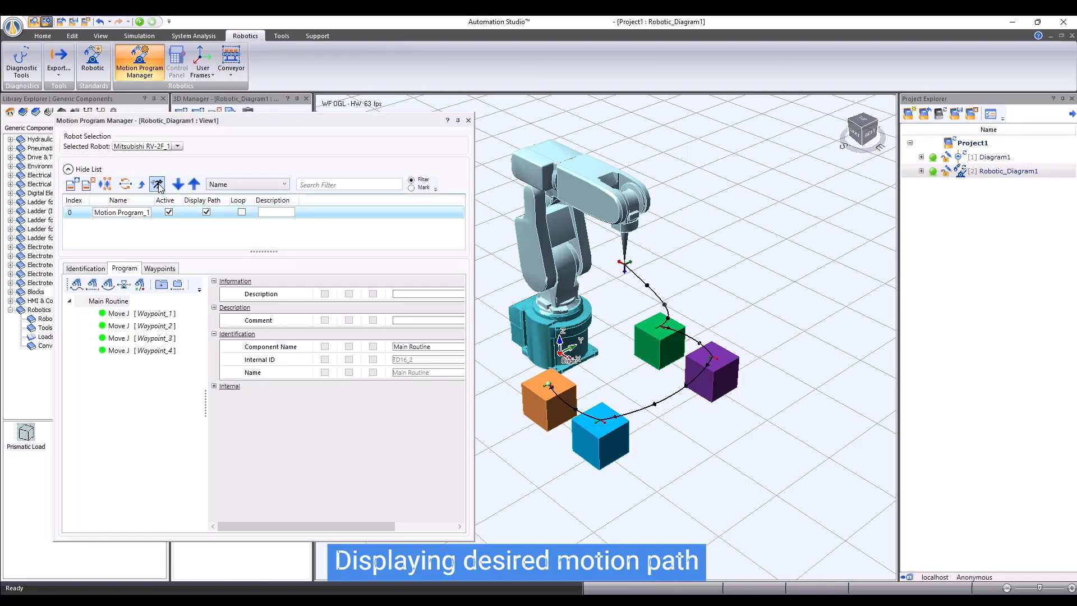
{"action": "left_click", "coordinate": [158, 186]}
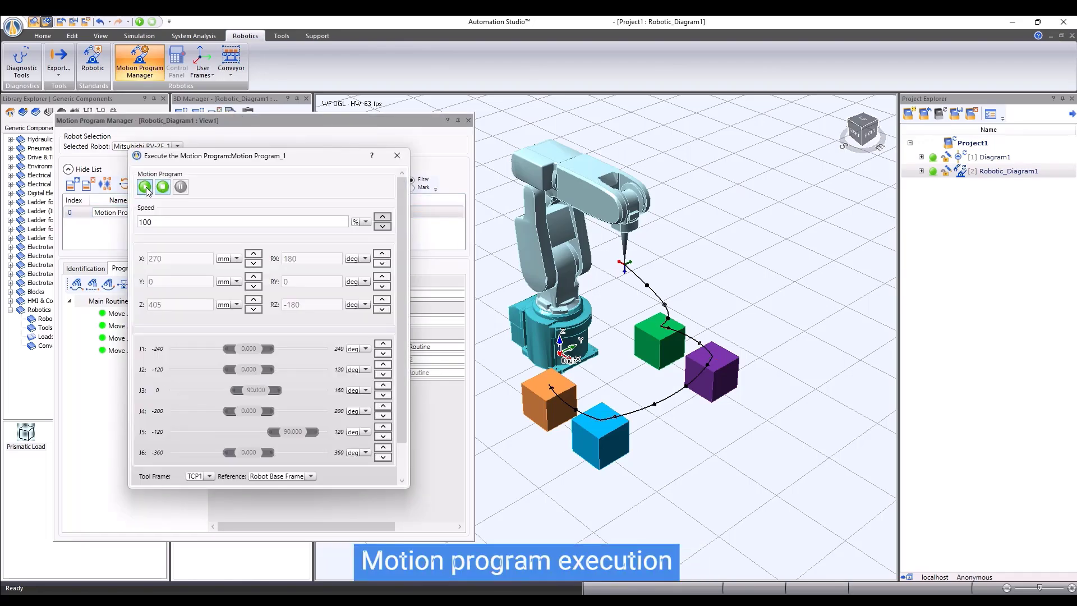
Step: Play Motion Program_1 so the robot moves through Waypoint_1 to Waypoint_4
{"action": "left_click", "coordinate": [145, 187]}
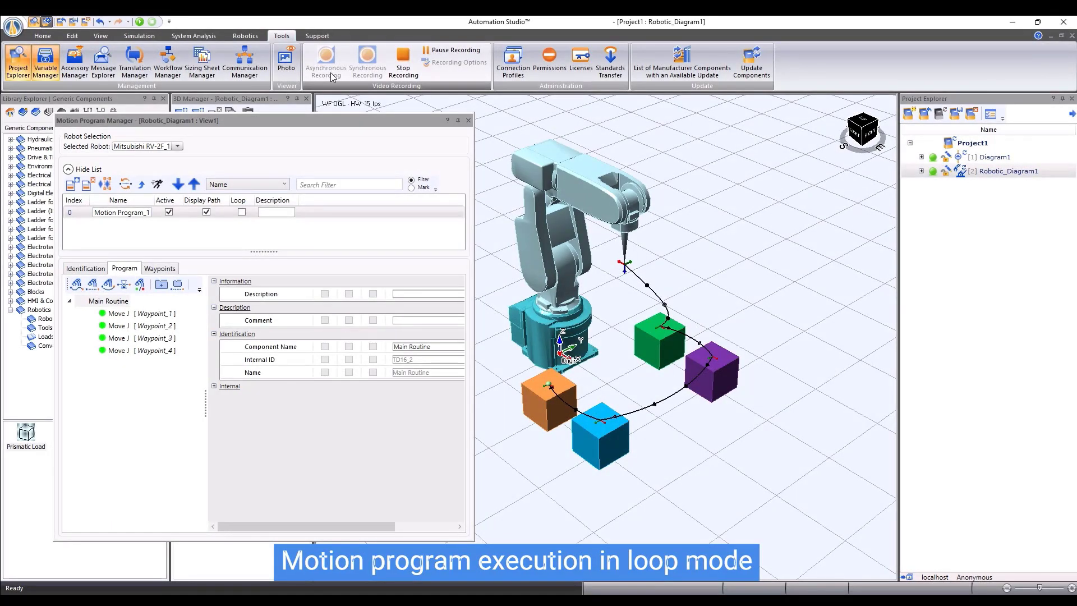
Step: Hide the motion path and play Motion Program_1 with looping enabled
{"action": "left_click", "coordinate": [206, 213]}
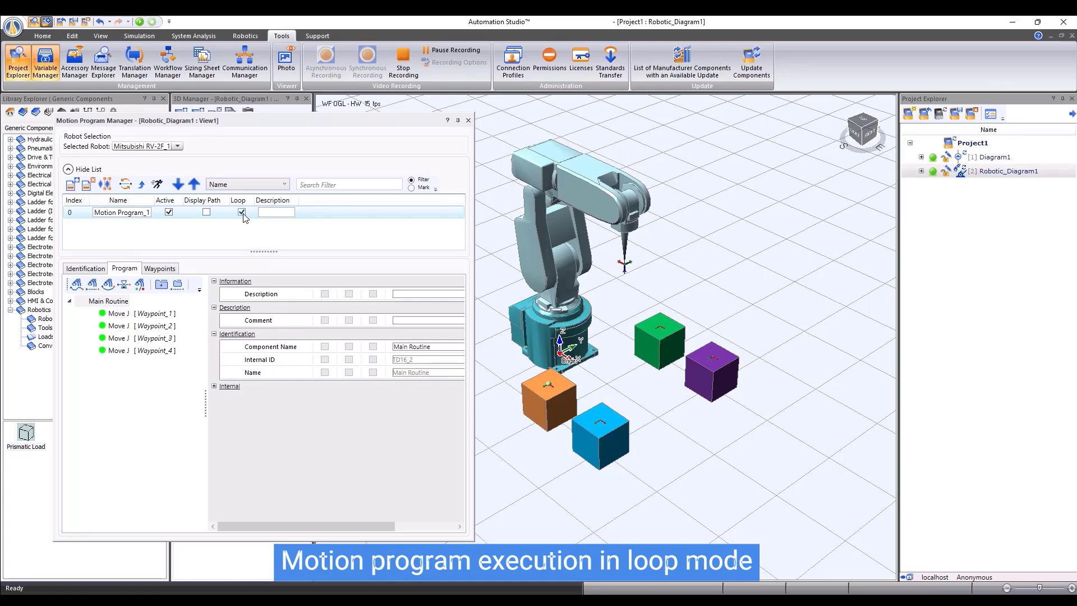
{"action": "left_click", "coordinate": [160, 186]}
{"action": "left_click_drag", "start_coordinate": [237, 154], "coordinate": [317, 194]}
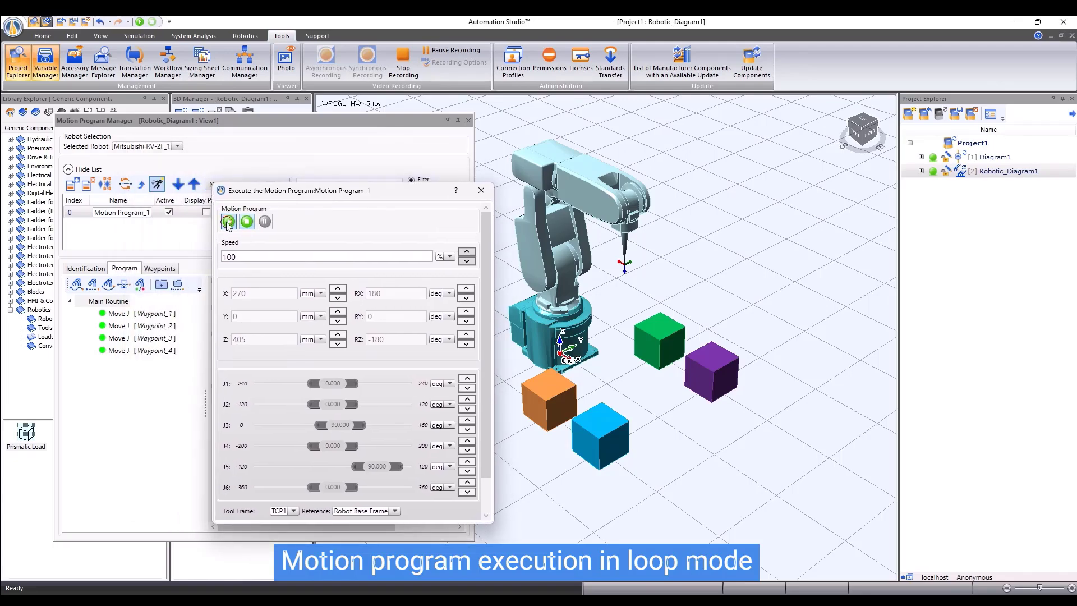
{"action": "left_click", "coordinate": [227, 222]}
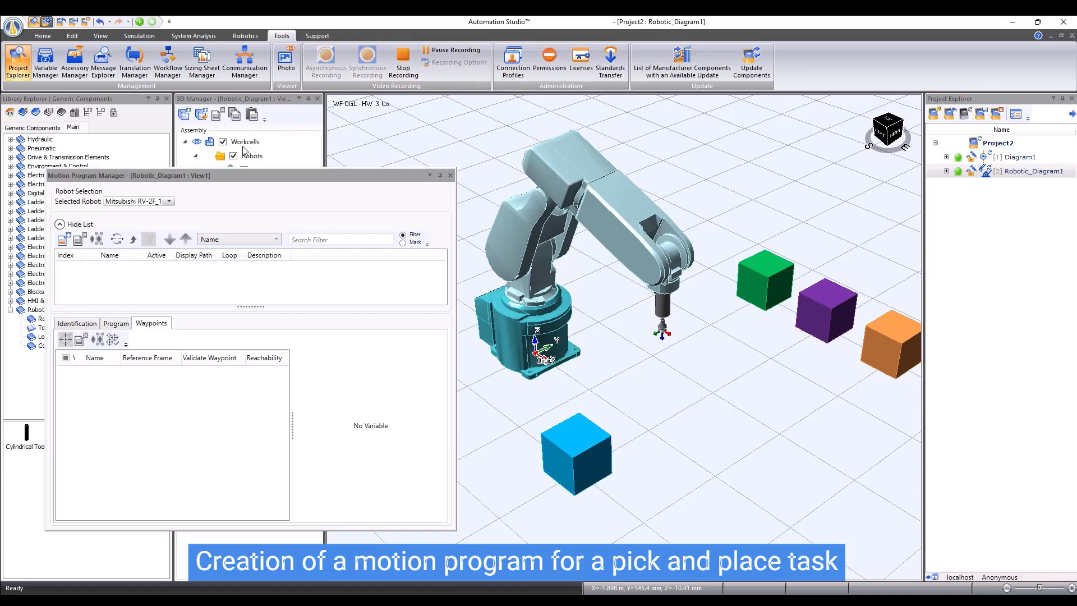
Step: Create a new motion program and record Waypoint_1 on the blue cube
{"action": "left_click", "coordinate": [63, 240]}
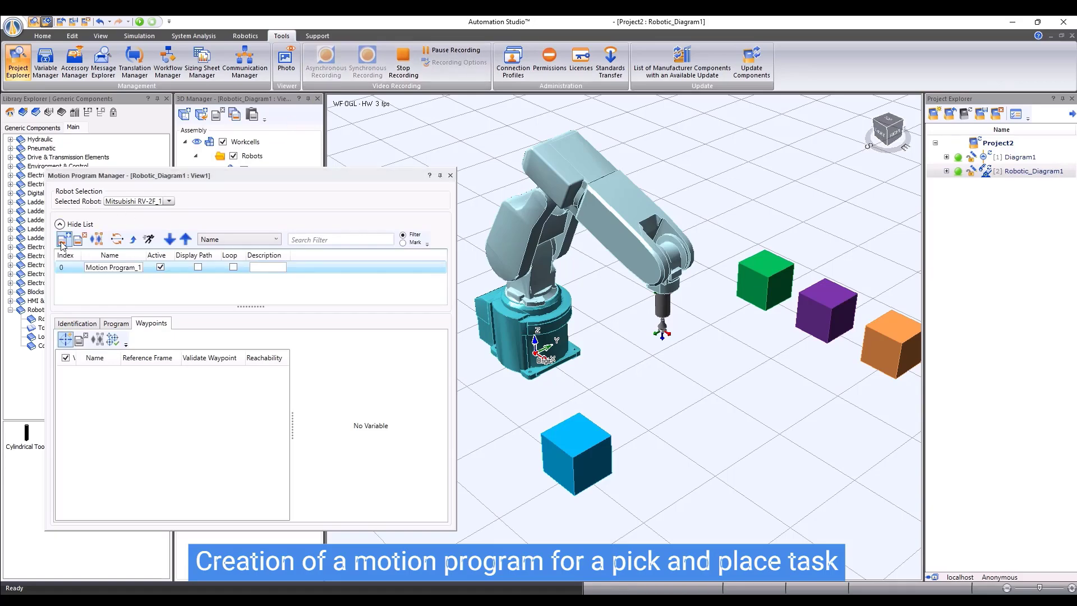
{"action": "left_click", "coordinate": [65, 340]}
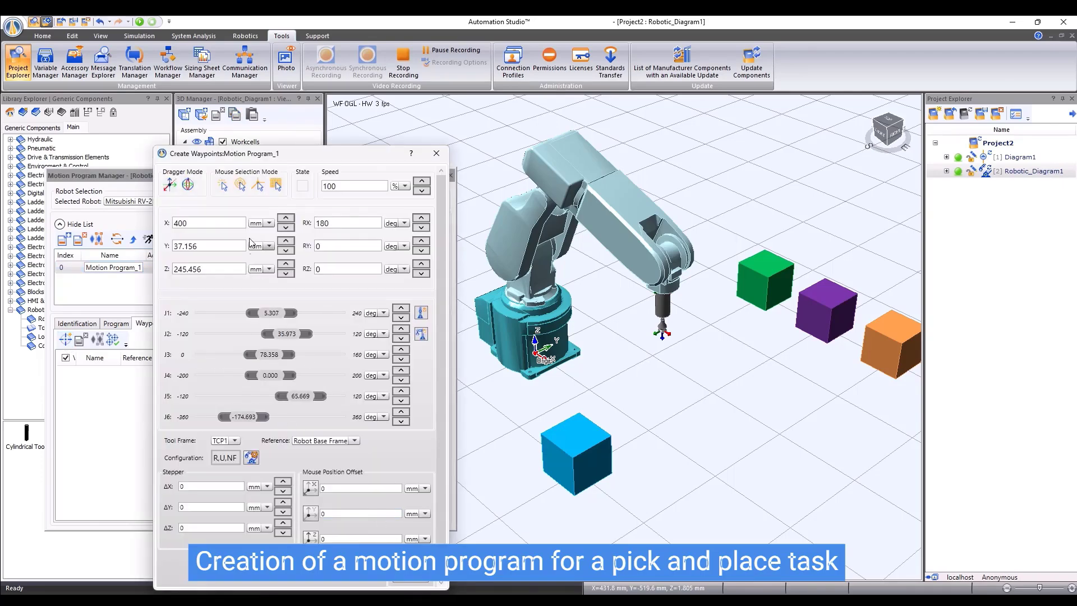
{"action": "left_click", "coordinate": [240, 185]}
{"action": "left_click", "coordinate": [577, 437]}
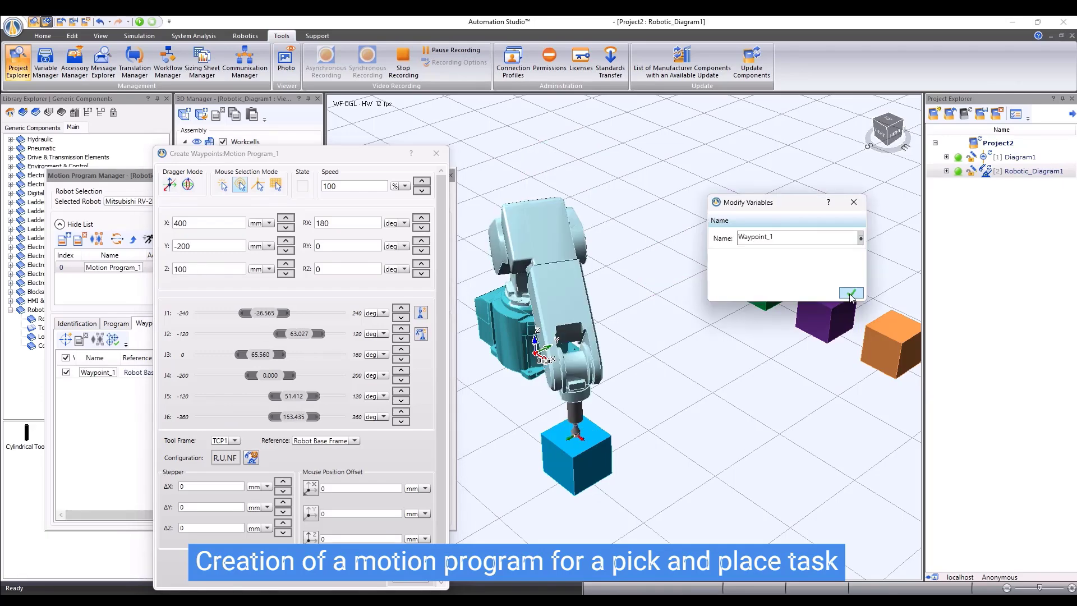
{"action": "left_click", "coordinate": [850, 294]}
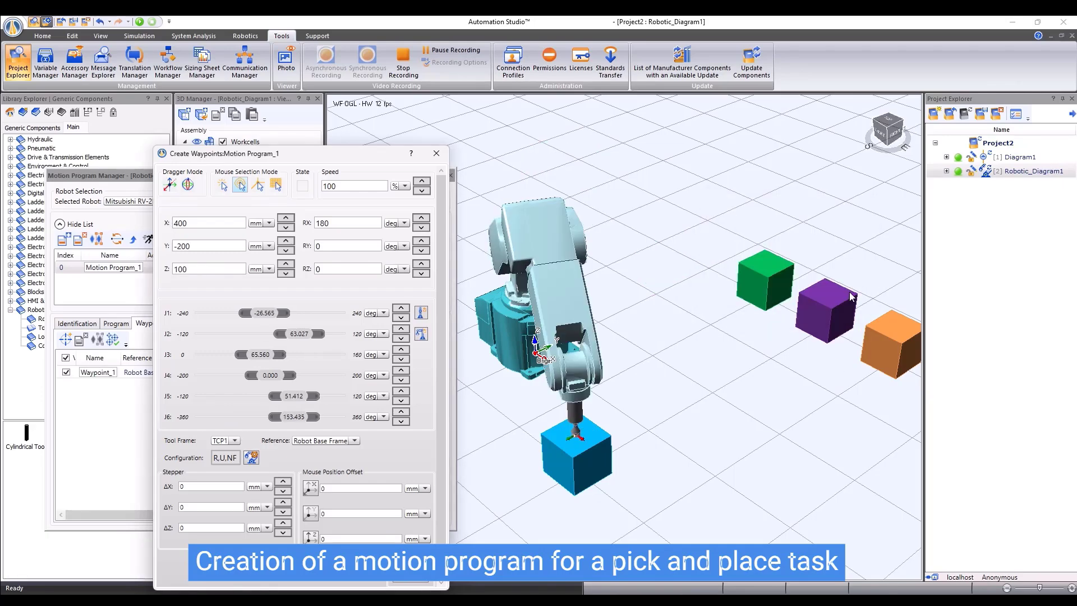
Step: Record Waypoint_2 raised above the blue cube and Waypoint_3 on the floor beside the green cube
{"action": "left_click", "coordinate": [168, 185]}
{"action": "left_click_drag", "start_coordinate": [590, 448], "coordinate": [661, 346]}
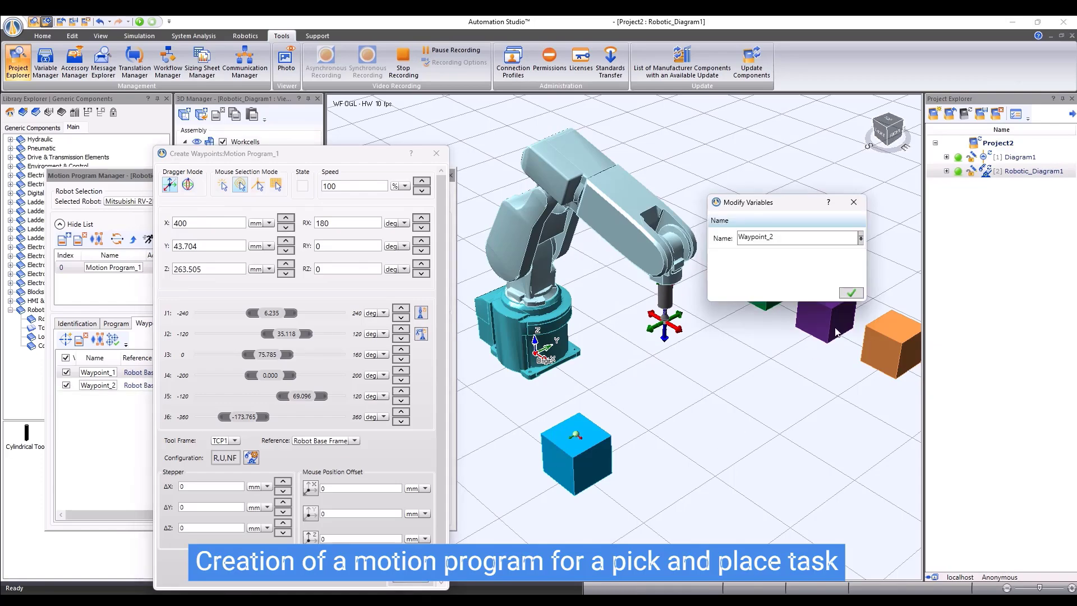
{"action": "left_click", "coordinate": [850, 293]}
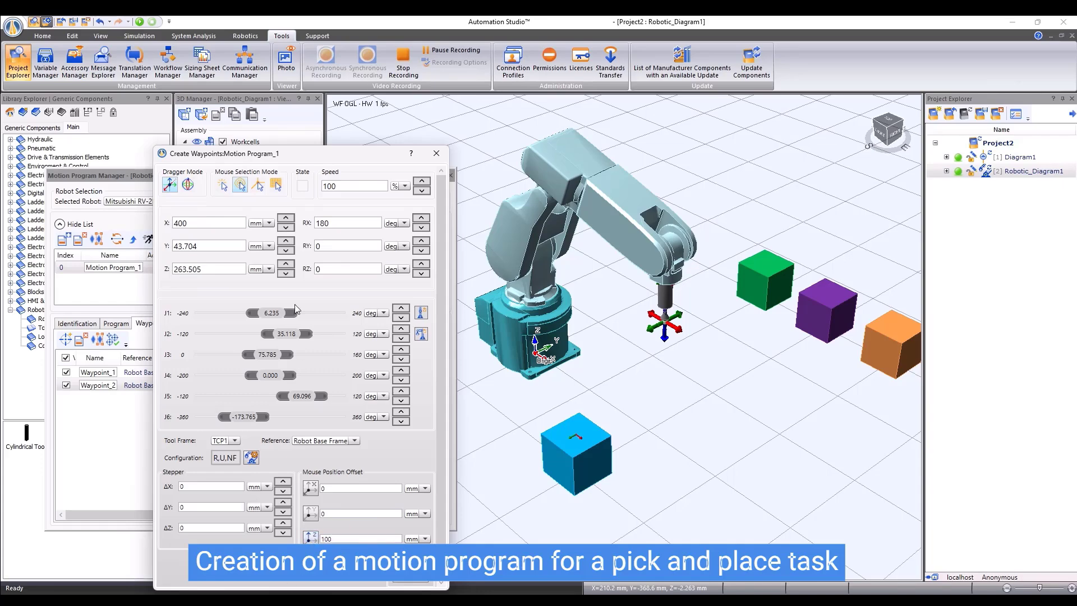
{"action": "left_click", "coordinate": [275, 185]}
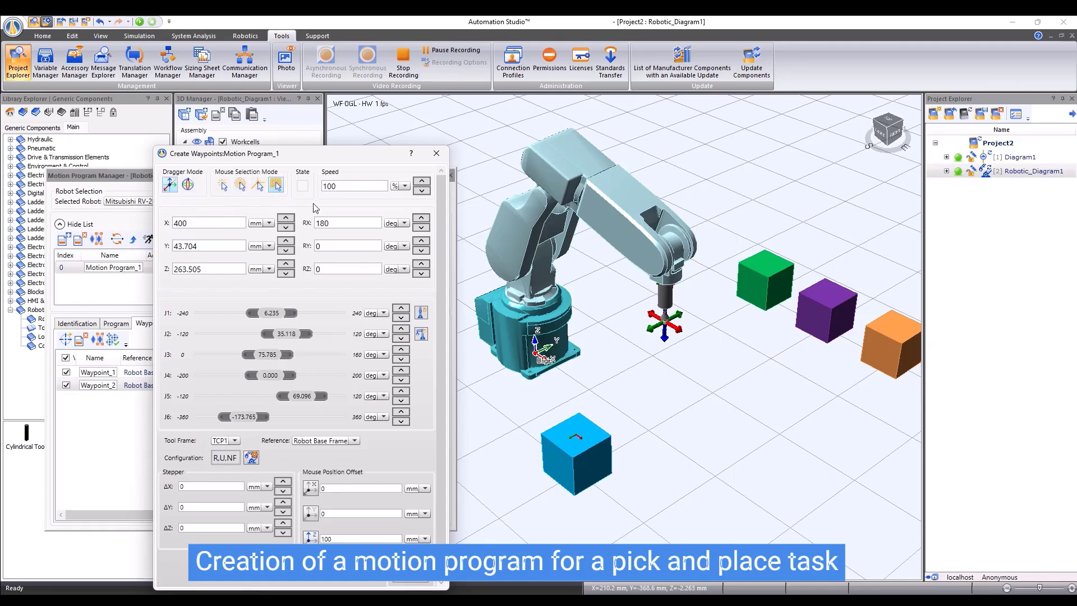
{"action": "left_click", "coordinate": [708, 390]}
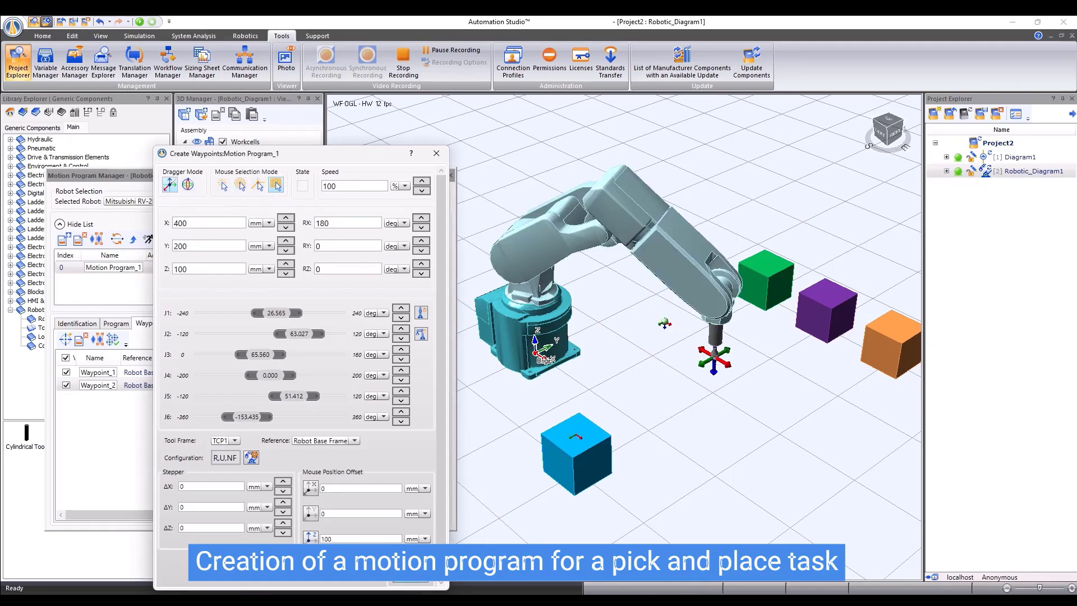
{"action": "left_click", "coordinate": [664, 324]}
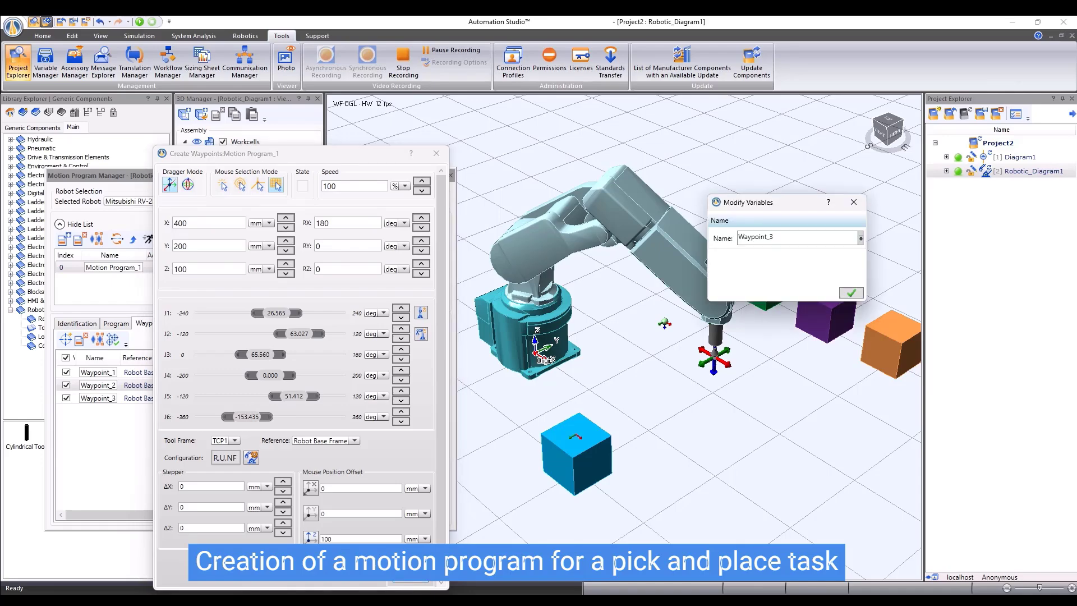
{"action": "left_click", "coordinate": [849, 293]}
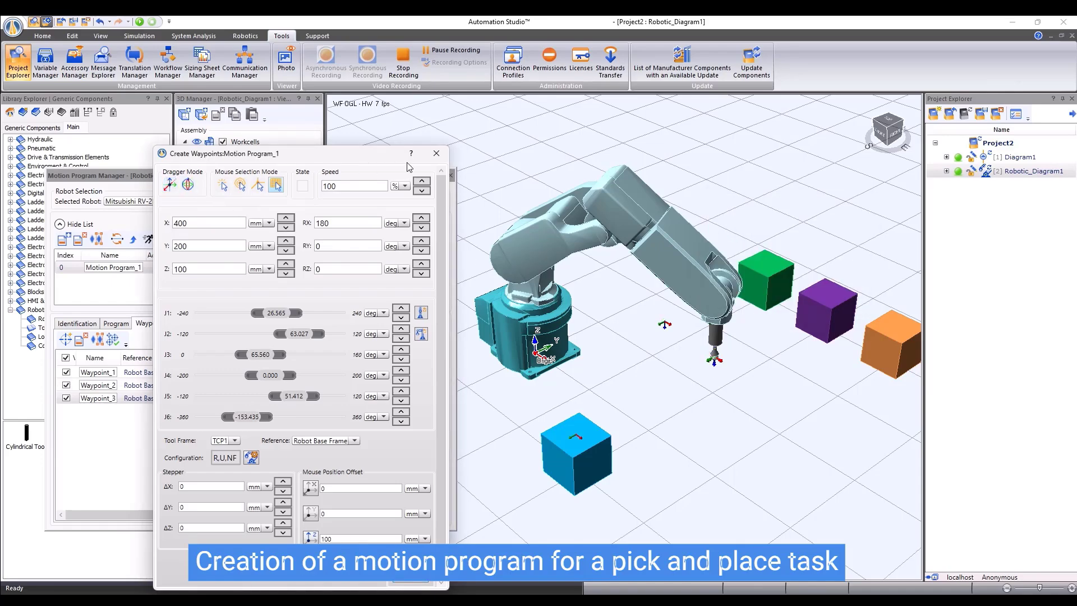
{"action": "left_click", "coordinate": [435, 153]}
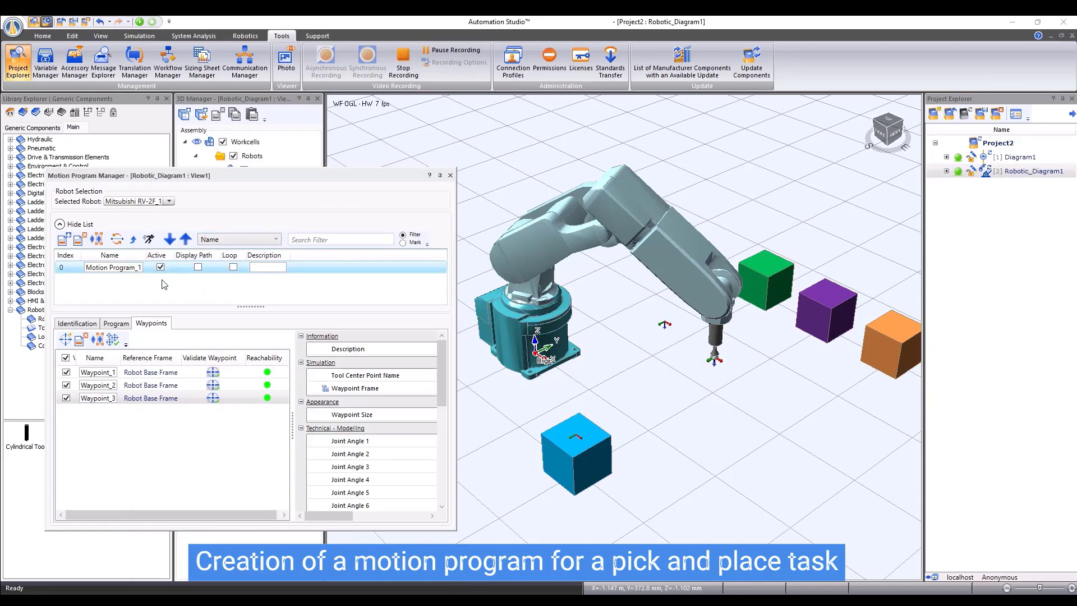
Step: Add Move J to Waypoint_1, DO 0 ON, and Move J to Waypoint_2 to the Main Routine
{"action": "left_click", "coordinate": [116, 324]}
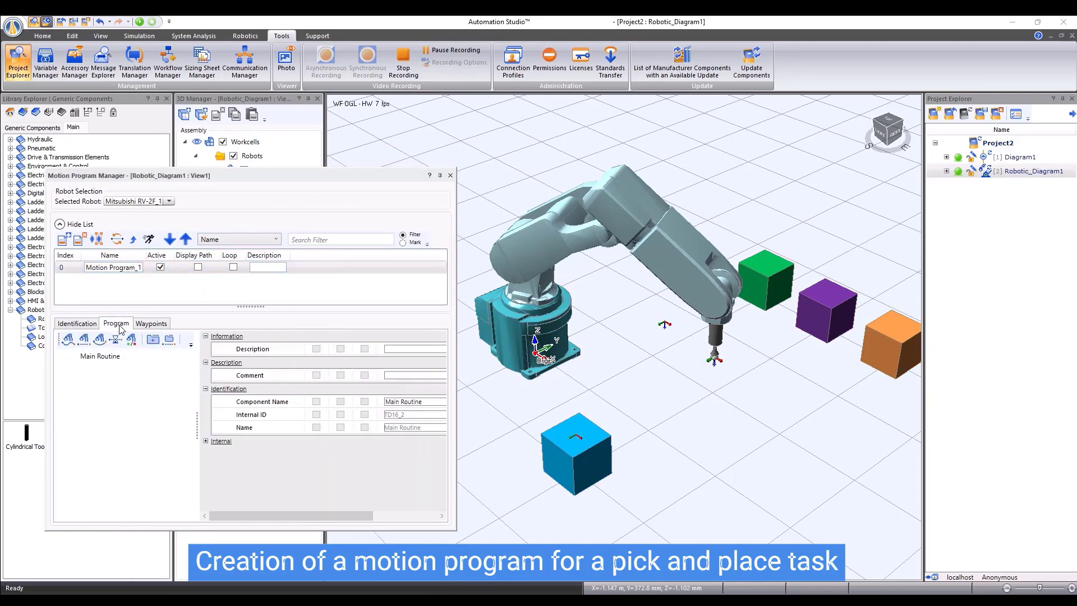
{"action": "left_click", "coordinate": [68, 339]}
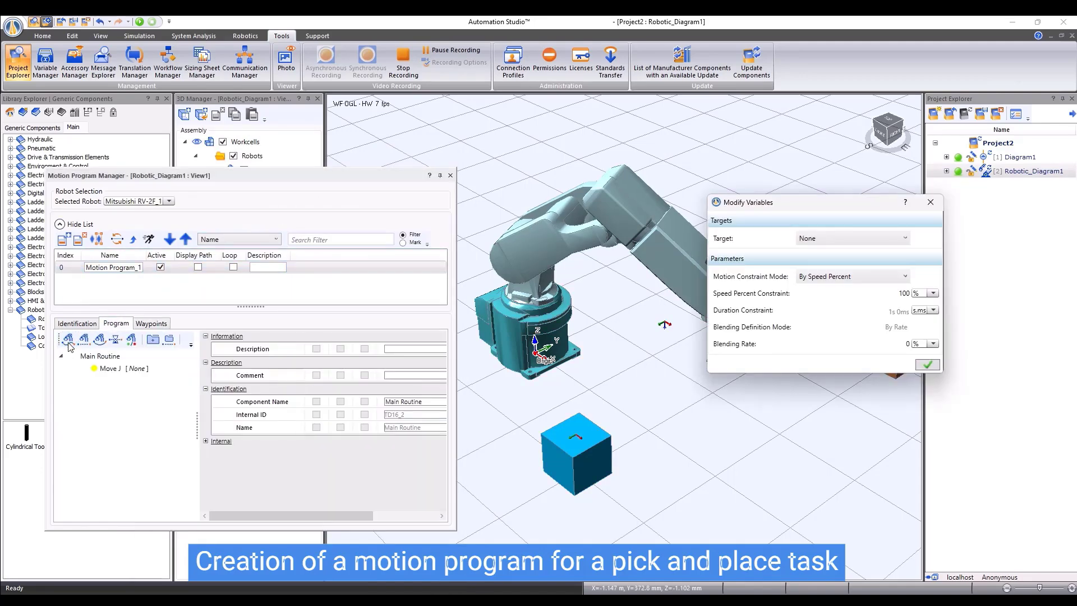
{"action": "left_click", "coordinate": [833, 234]}
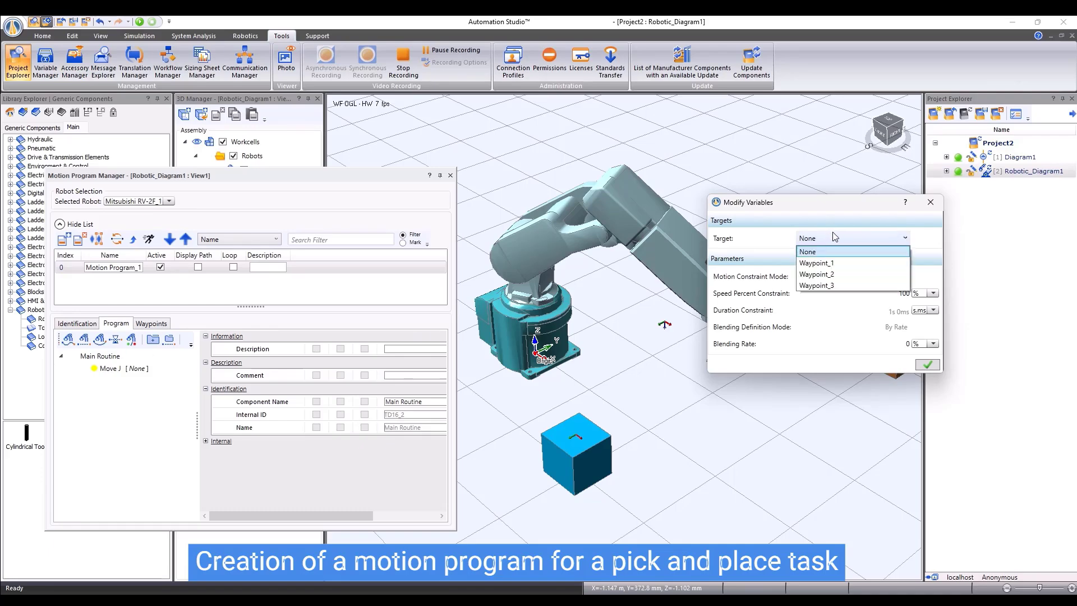
{"action": "left_click", "coordinate": [834, 261]}
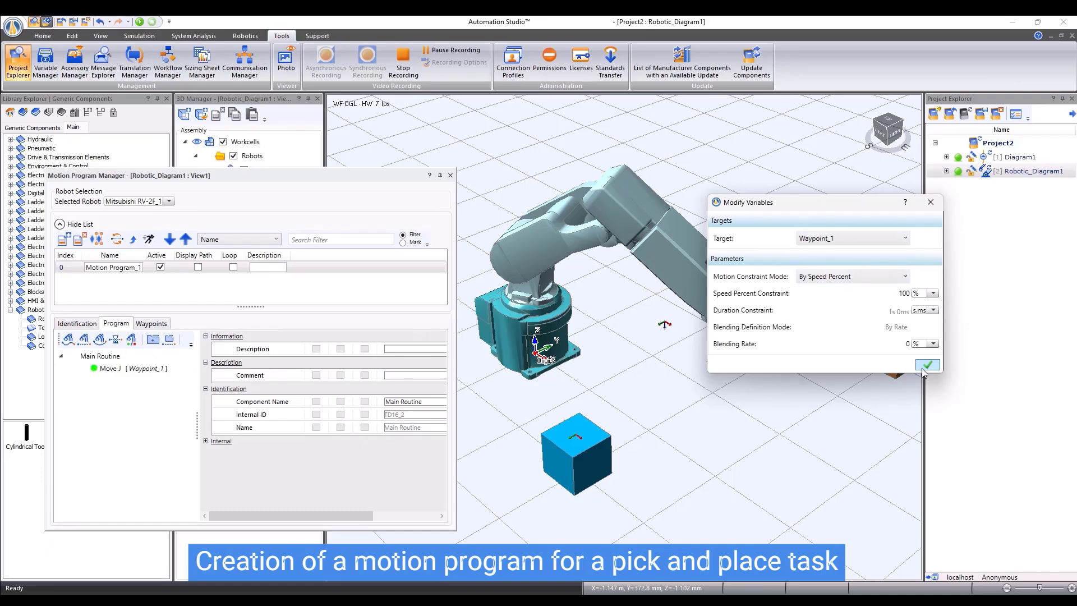
{"action": "left_click", "coordinate": [926, 366]}
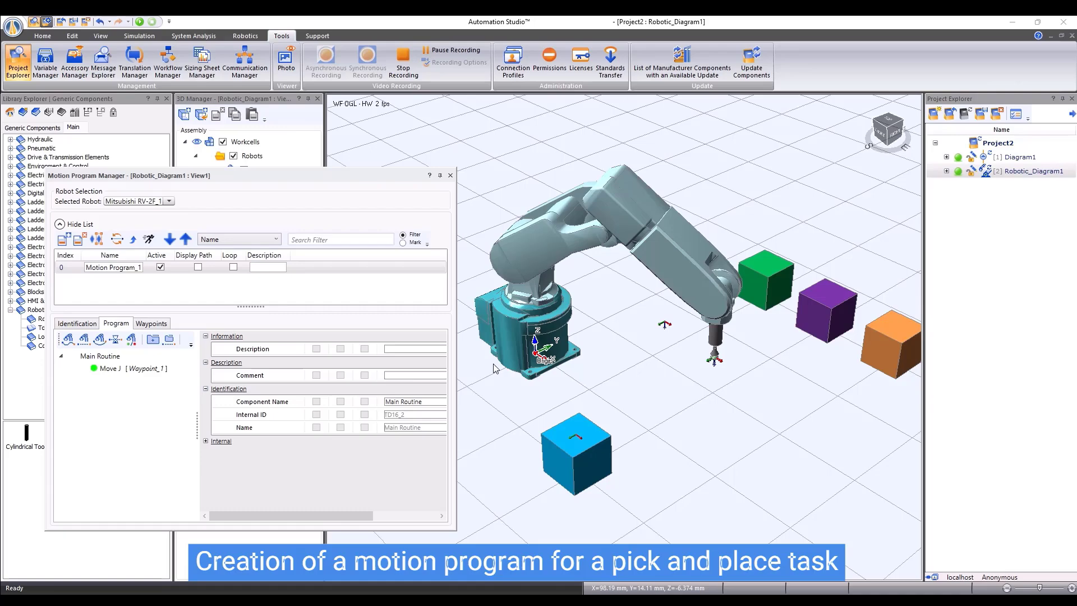
{"action": "left_click", "coordinate": [132, 340]}
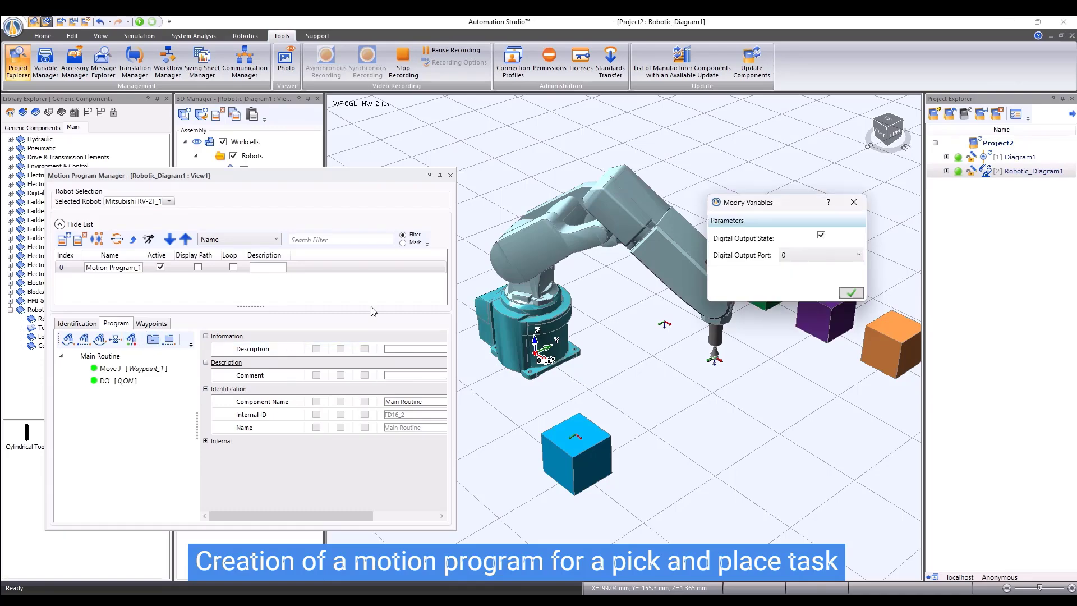
{"action": "left_click", "coordinate": [849, 293]}
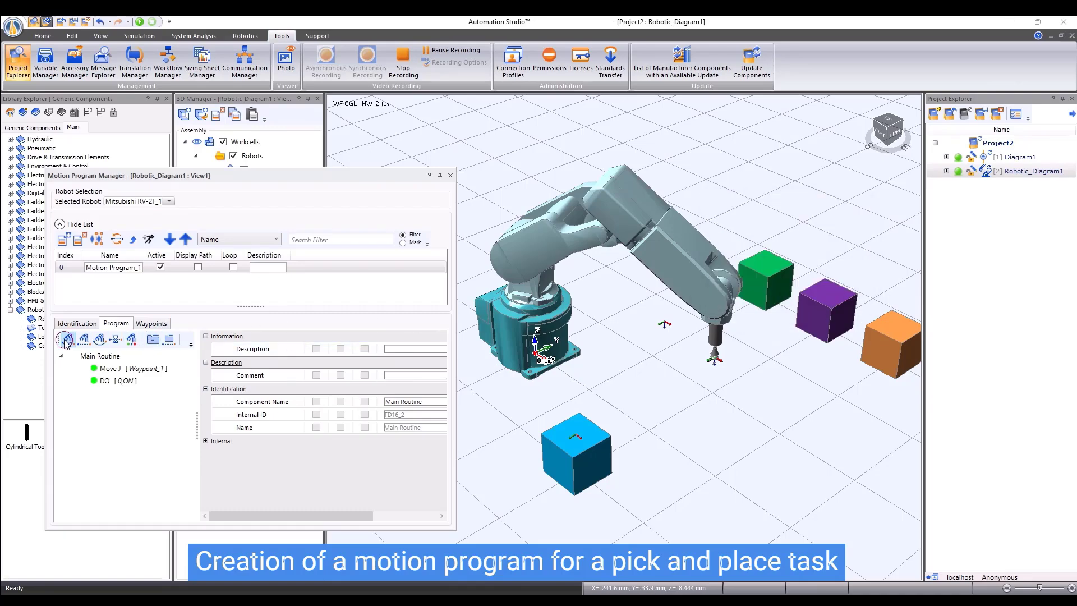
{"action": "left_click", "coordinate": [841, 238]}
{"action": "left_click", "coordinate": [833, 278]}
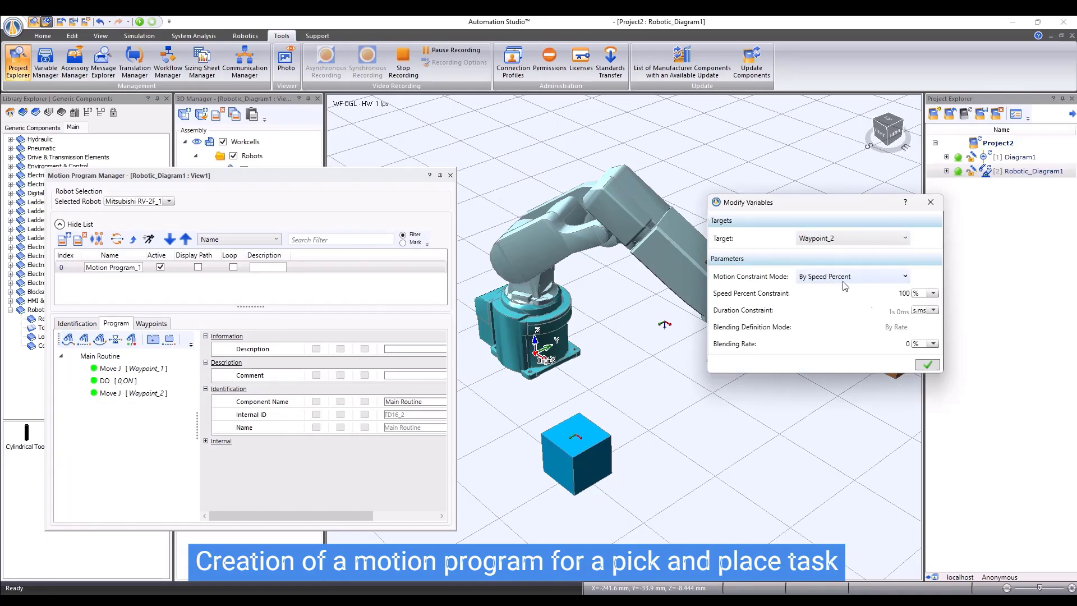
{"action": "left_click", "coordinate": [928, 366]}
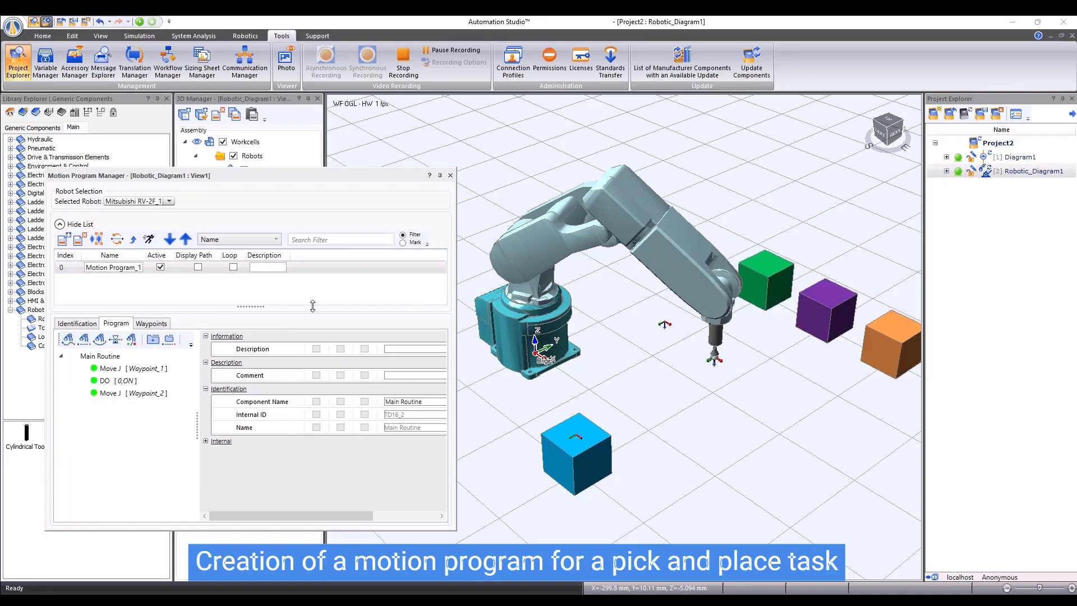
Step: Append Move J to Waypoint_3, DO 0 OFF, and a final Move J to Waypoint_2
{"action": "left_click", "coordinate": [67, 341]}
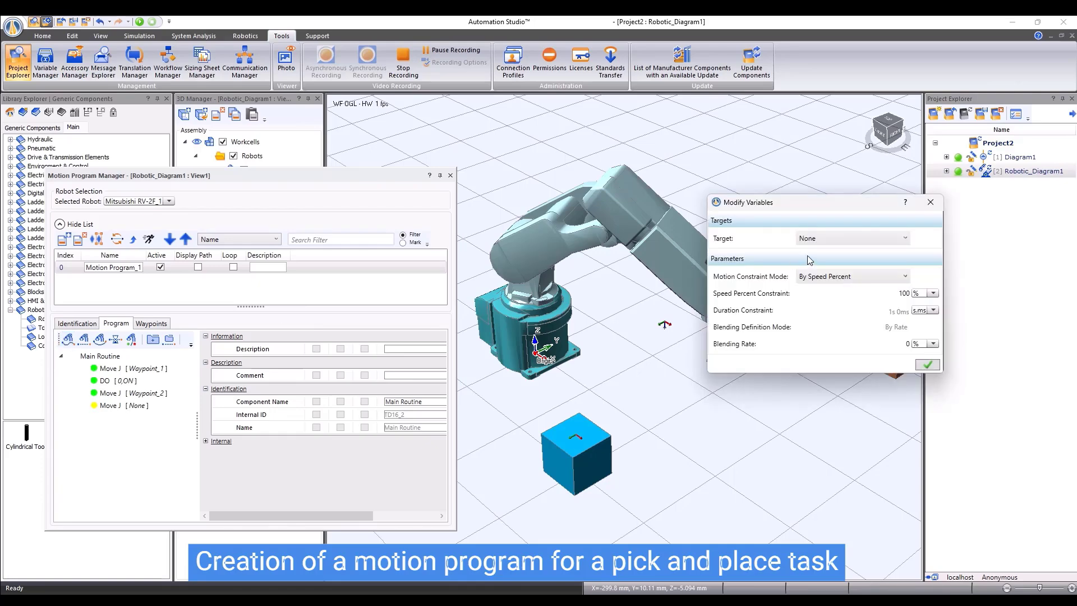
{"action": "left_click", "coordinate": [828, 240]}
{"action": "left_click", "coordinate": [830, 284]}
{"action": "left_click", "coordinate": [928, 366]}
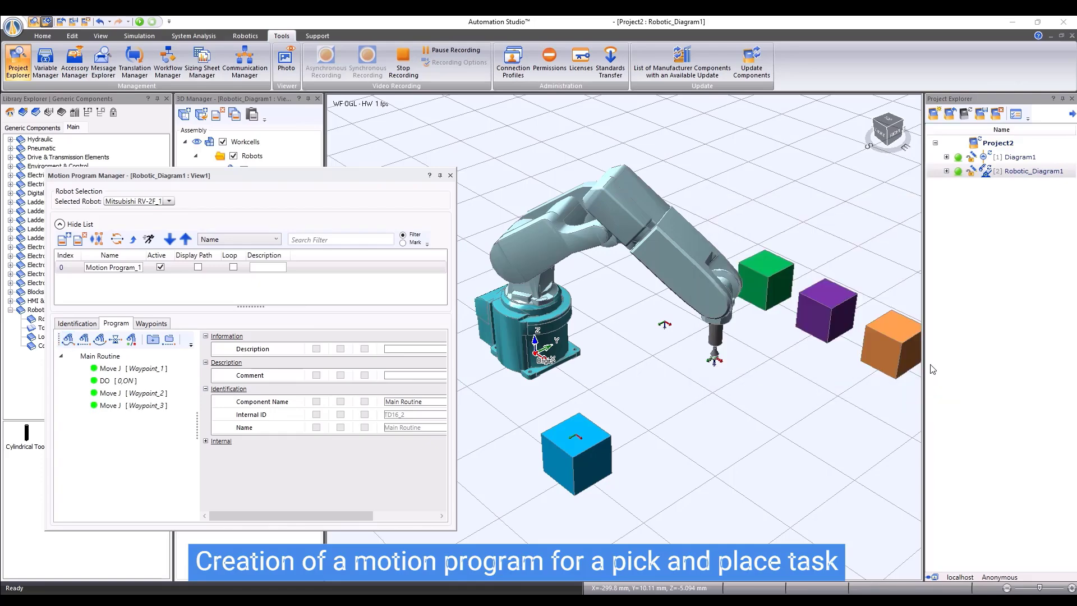
{"action": "left_click", "coordinate": [155, 338]}
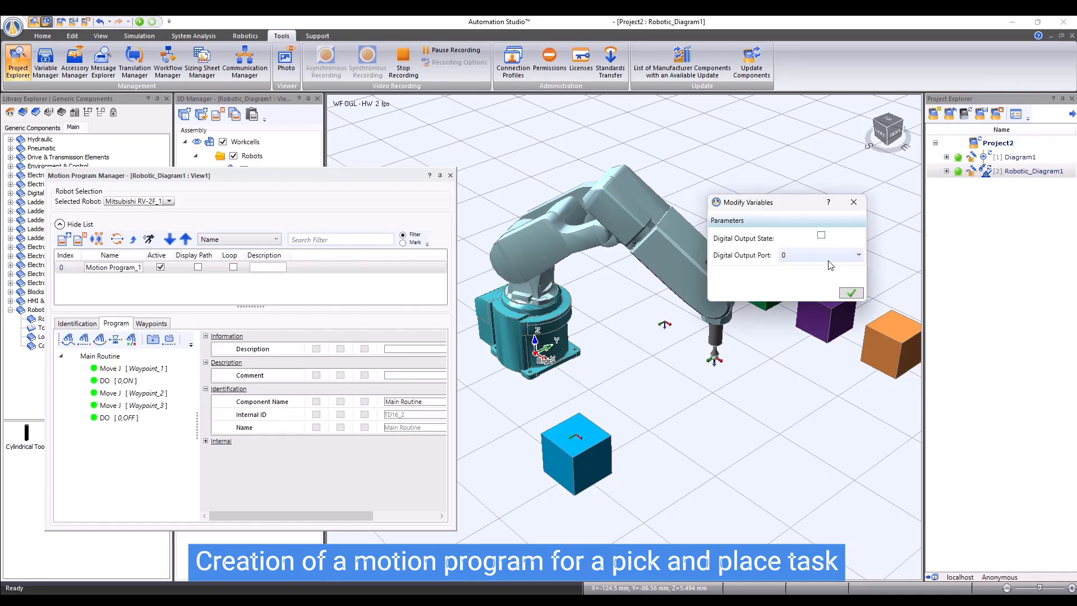
{"action": "left_click", "coordinate": [850, 294]}
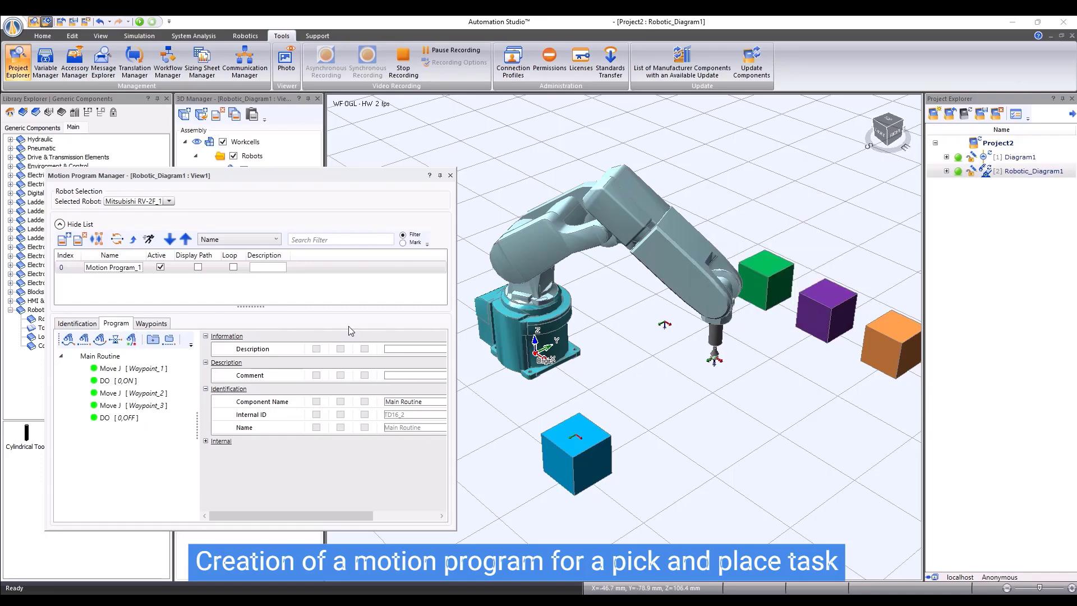
{"action": "left_click", "coordinate": [67, 340]}
{"action": "left_click", "coordinate": [828, 243]}
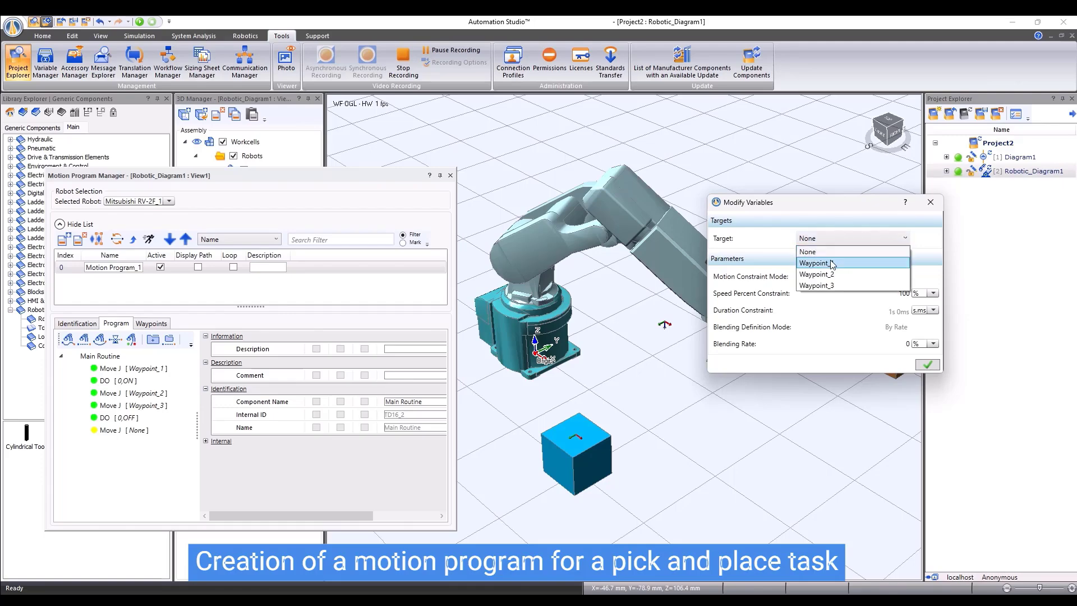
{"action": "left_click", "coordinate": [827, 275]}
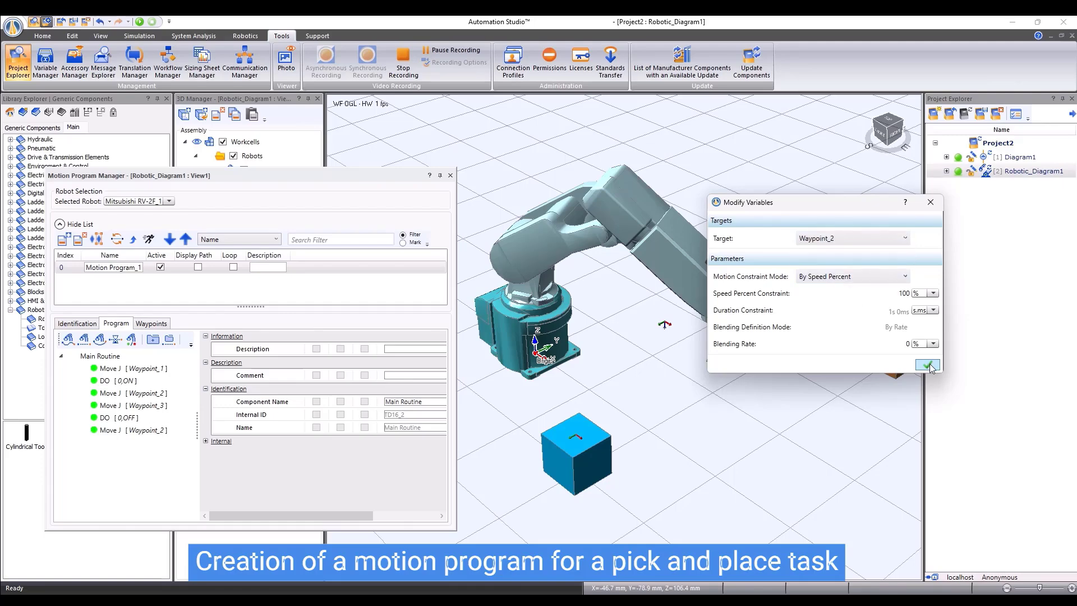
{"action": "left_click", "coordinate": [928, 365]}
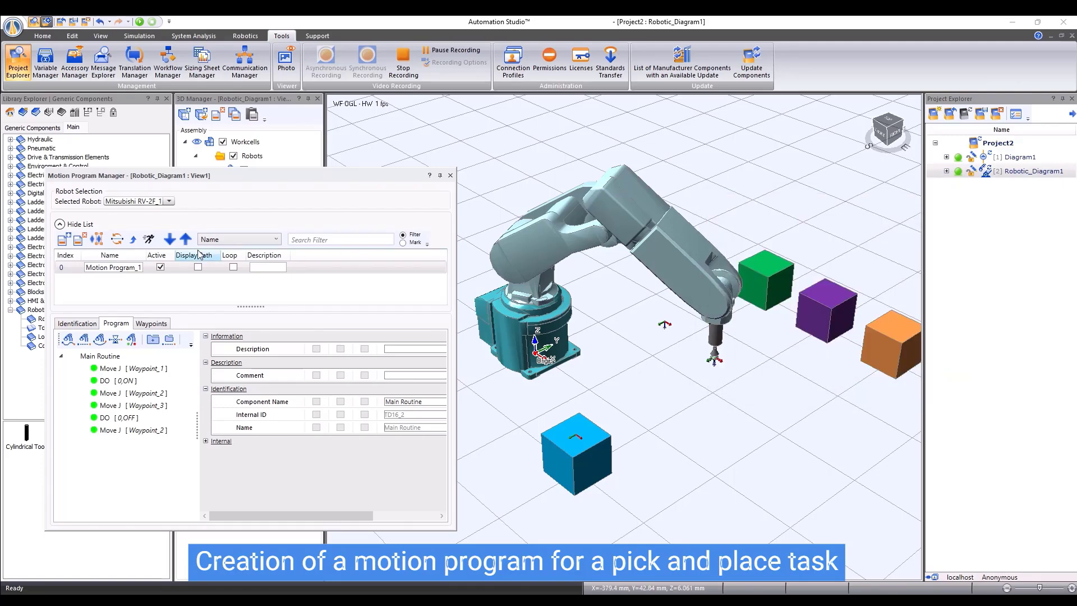
Step: Run Motion Program_1 at 100% speed to carry the blue cube beside the green cube
{"action": "left_click", "coordinate": [149, 241]}
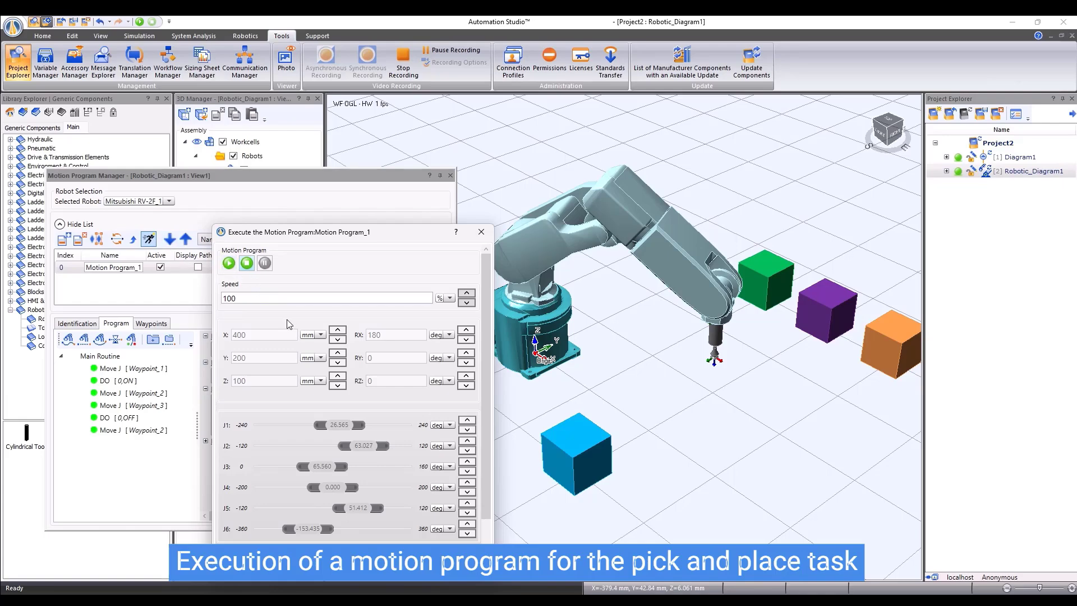
{"action": "left_click", "coordinate": [229, 263]}
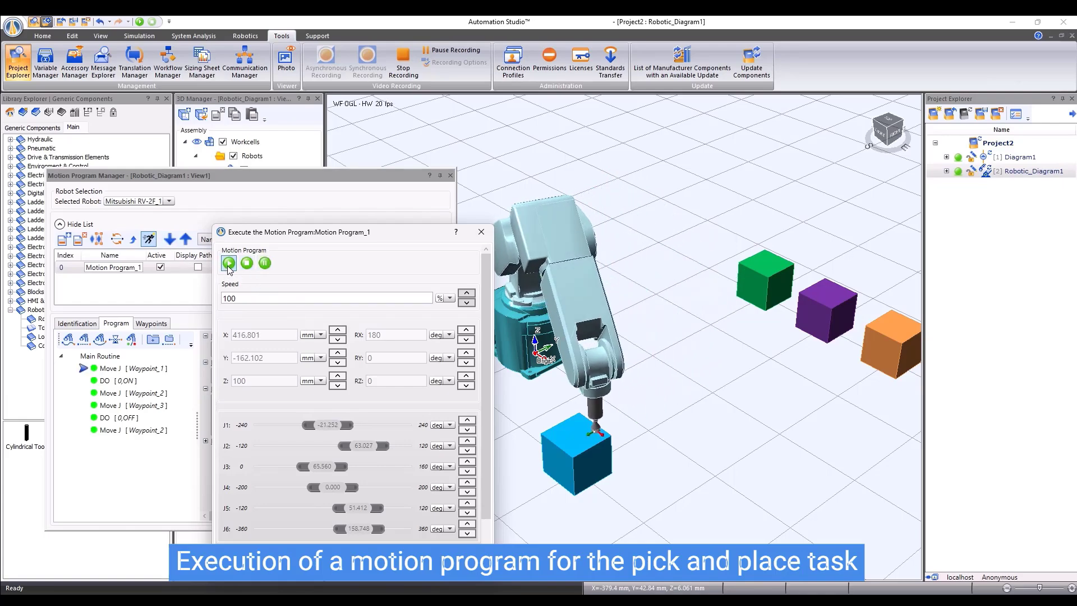